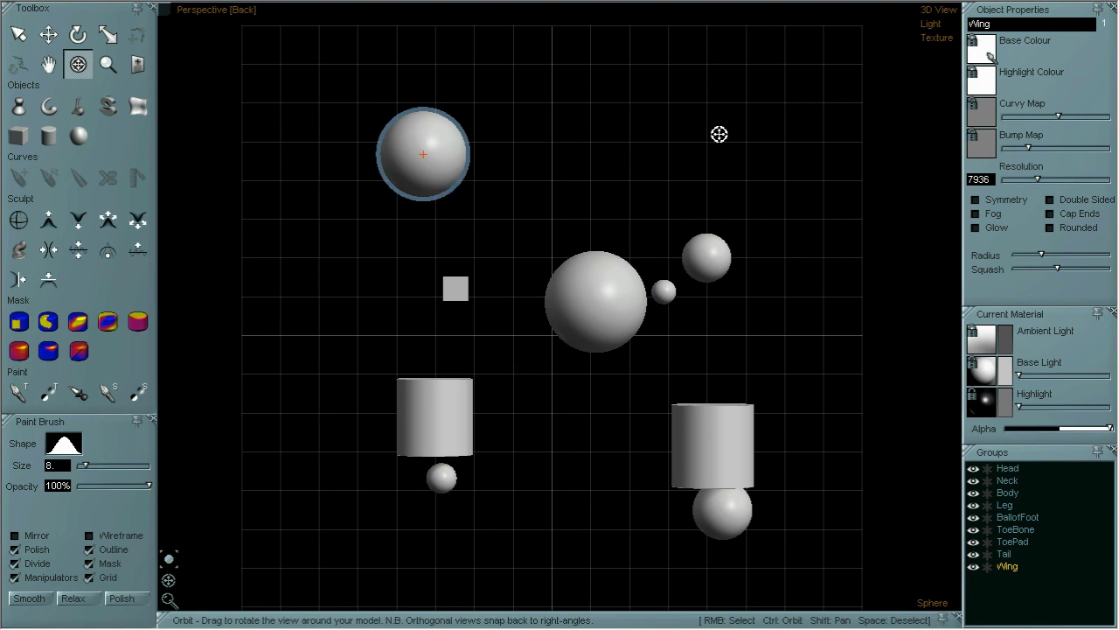
- Move the Body sphere down and sideways so it sits at the centre of the grid in the back view
left_click_drag(260, 102, 687, 193)
key("space")
left_click(1008, 469)
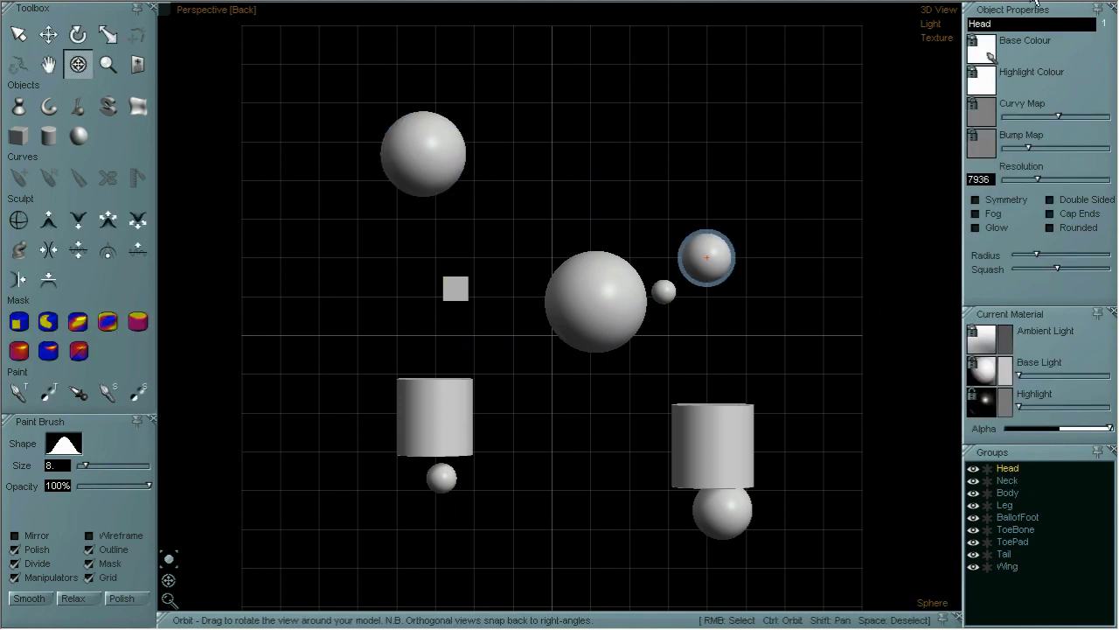
left_click(48, 34)
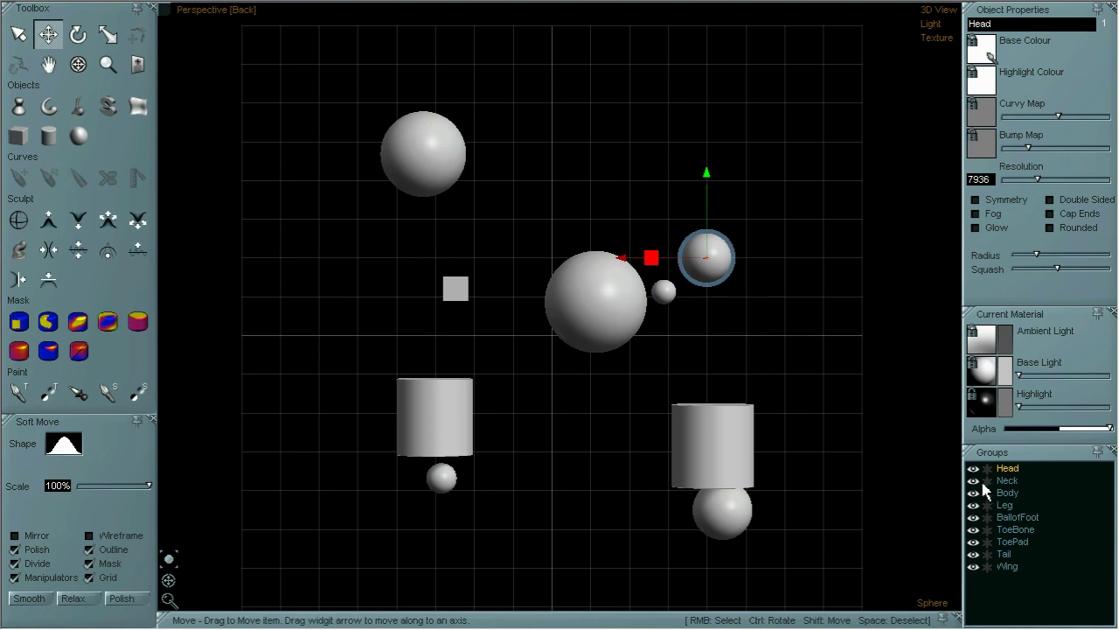
left_click(1008, 493)
left_click_drag(602, 225, 602, 255)
left_click_drag(516, 332, 472, 341)
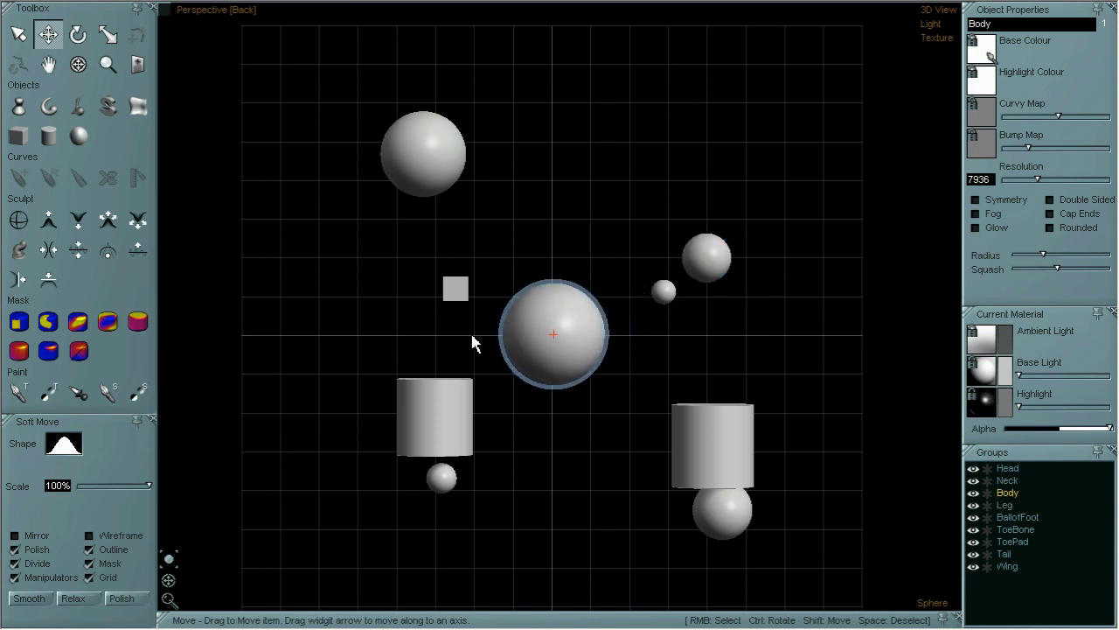
- Place the Neck sphere against the upper flank of the Body and bring the Head sphere in to touch the Neck
left_click(1005, 481)
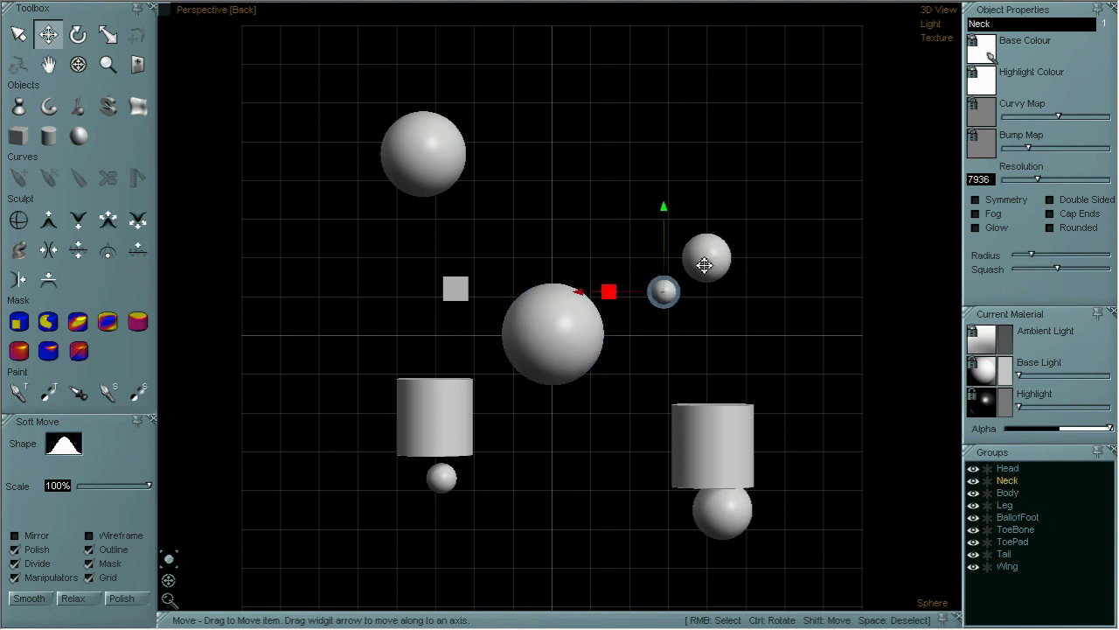
left_click_drag(602, 292, 516, 297)
left_click_drag(595, 219, 603, 220)
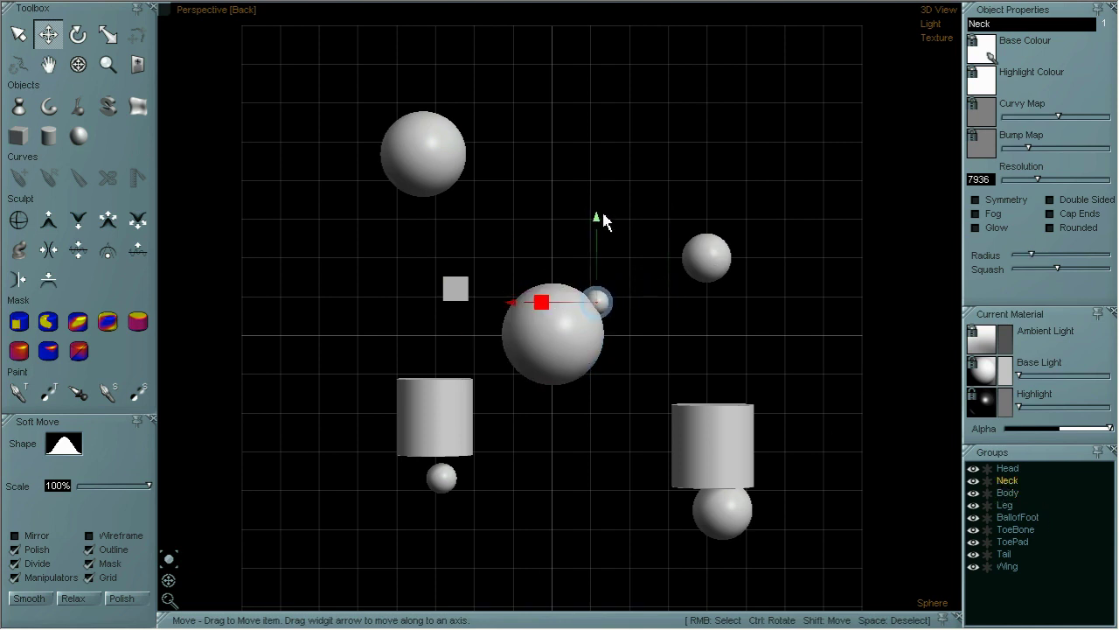
left_click(1007, 468)
left_click_drag(635, 258, 544, 257)
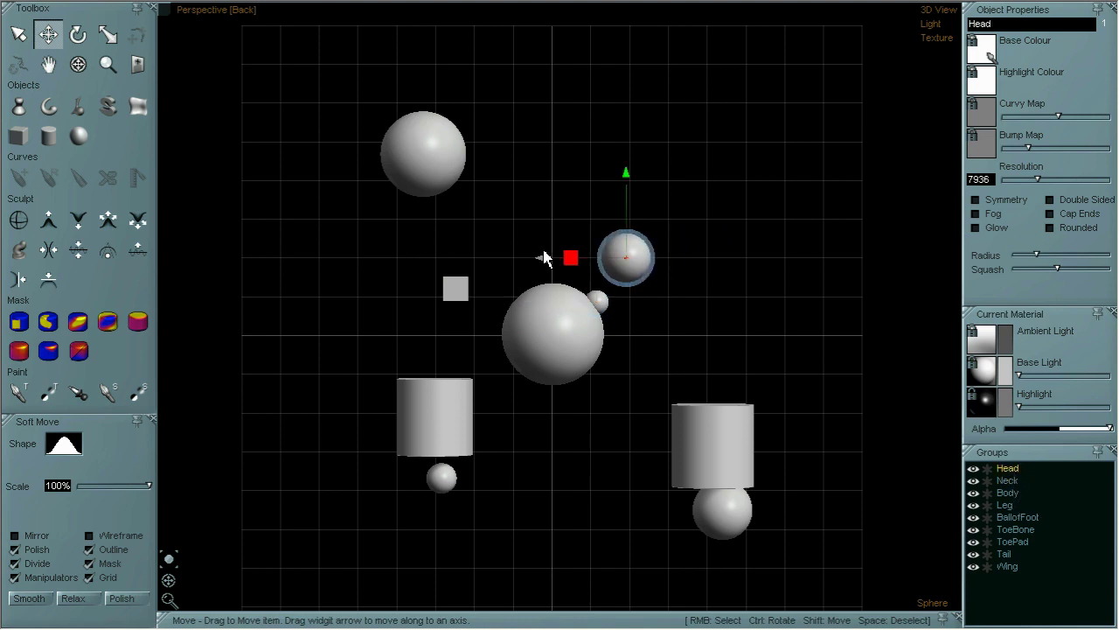
left_click_drag(627, 175, 627, 212)
- Scale the Leg cylinder into a thin rod and move it directly beneath the Body
left_click(1004, 504)
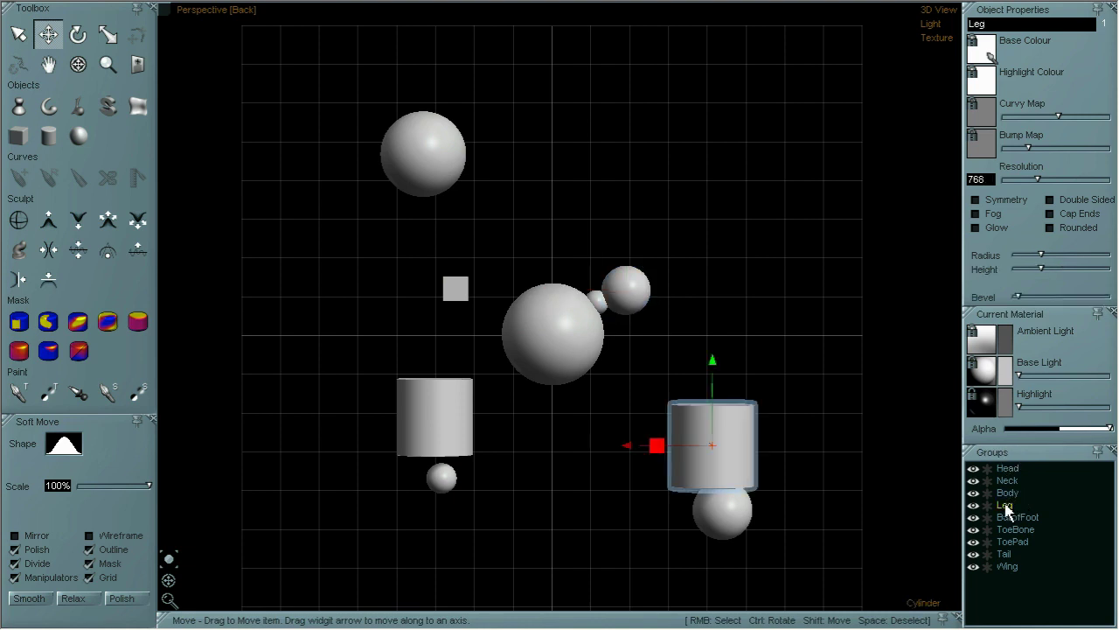
left_click(107, 33)
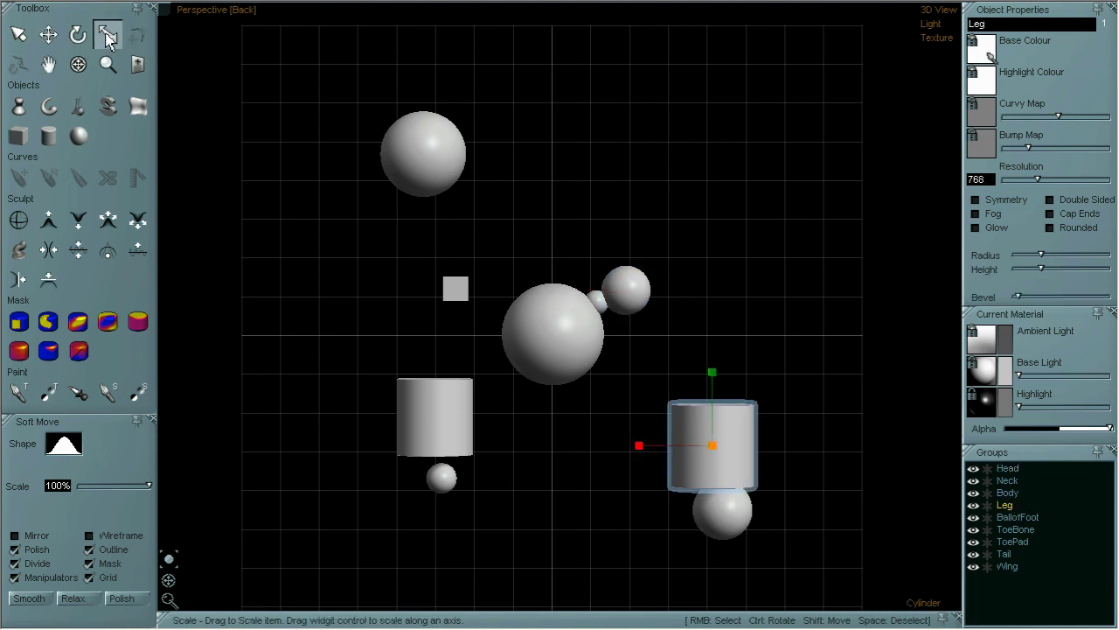
left_click_drag(636, 448, 702, 454)
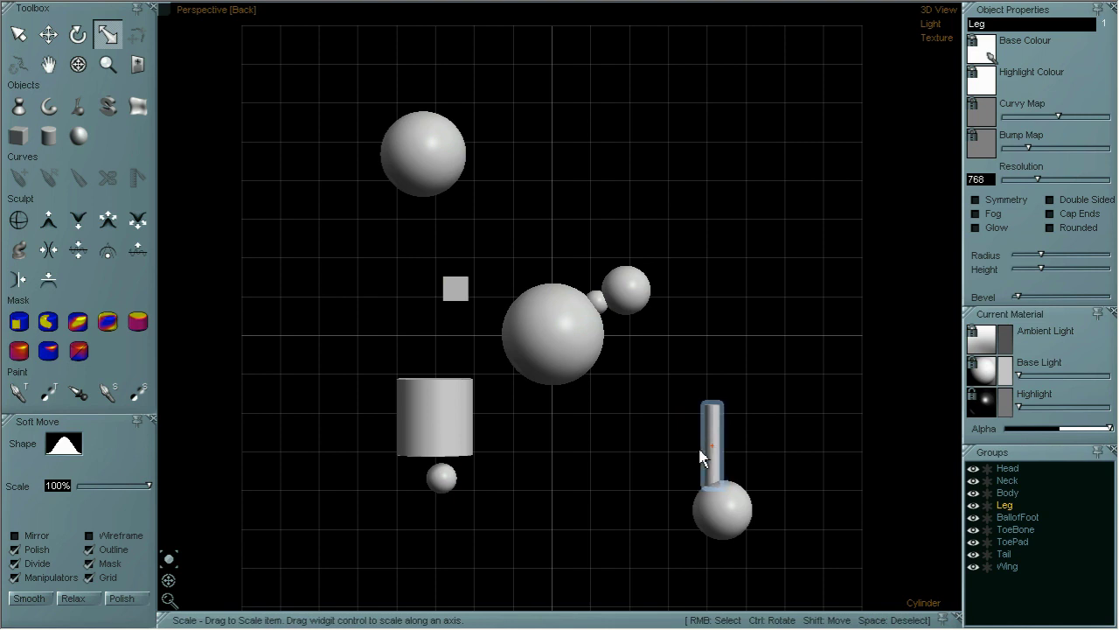
left_click(45, 35)
left_click_drag(630, 450, 472, 447)
left_click_drag(554, 368, 558, 343)
- In the side view, tilt the Leg slightly outward and shift it up and sideways into one side of the Body's underside
left_click(77, 67)
left_click_drag(729, 280, 621, 306)
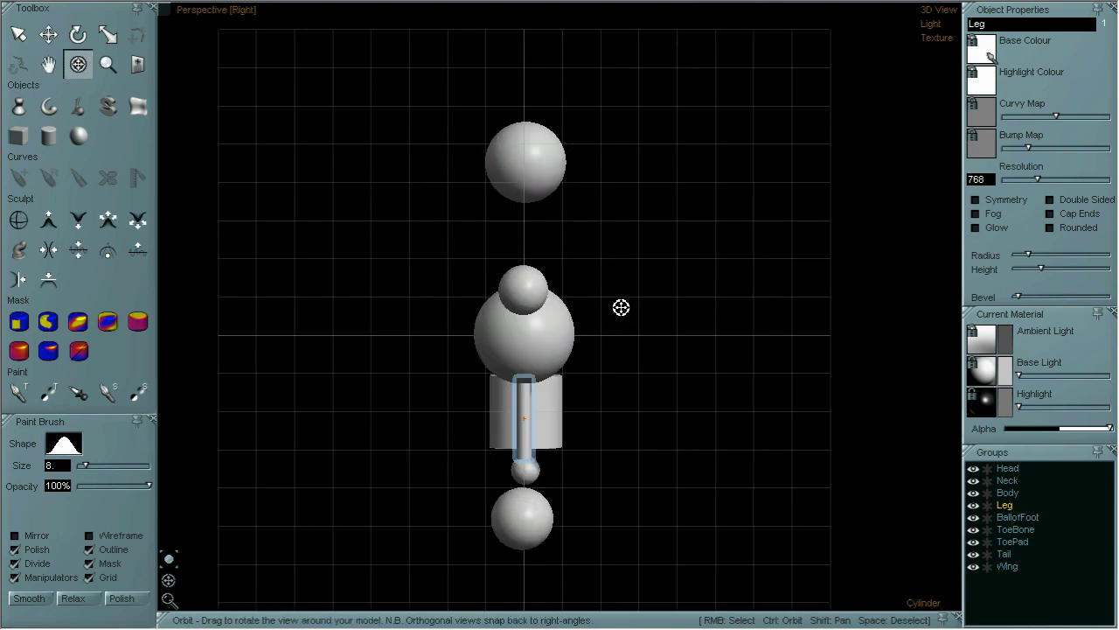
left_click(78, 35)
left_click_drag(600, 420, 587, 437)
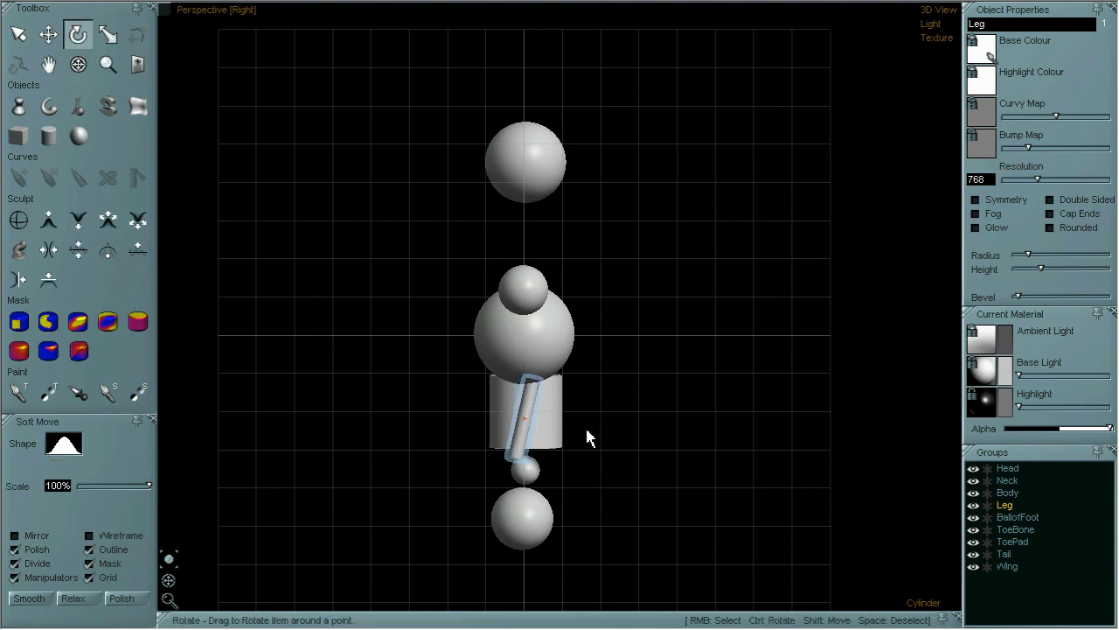
left_click(48, 35)
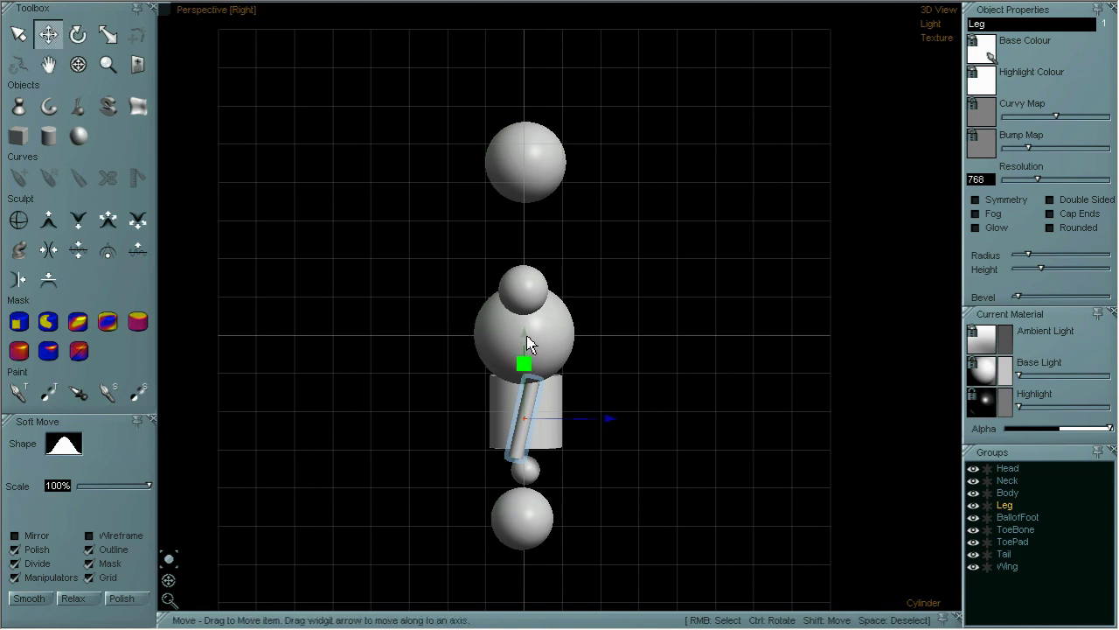
left_click_drag(527, 342, 528, 326)
mouse_move(604, 407)
left_mouse_down()
mouse_move(577, 412)
mouse_move(588, 409)
left_mouse_up()
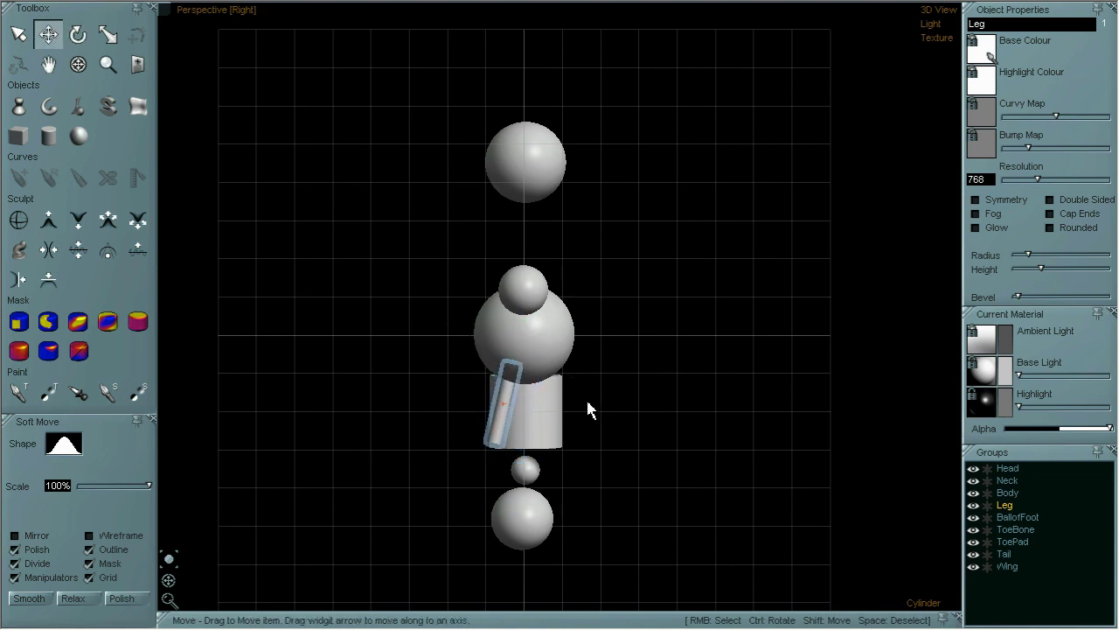
- In the back view, move the BallofFoot sphere to the lower end of the Leg and shrink it uniformly
left_click(78, 64)
left_click_drag(441, 336, 1012, 522)
left_click(1012, 523)
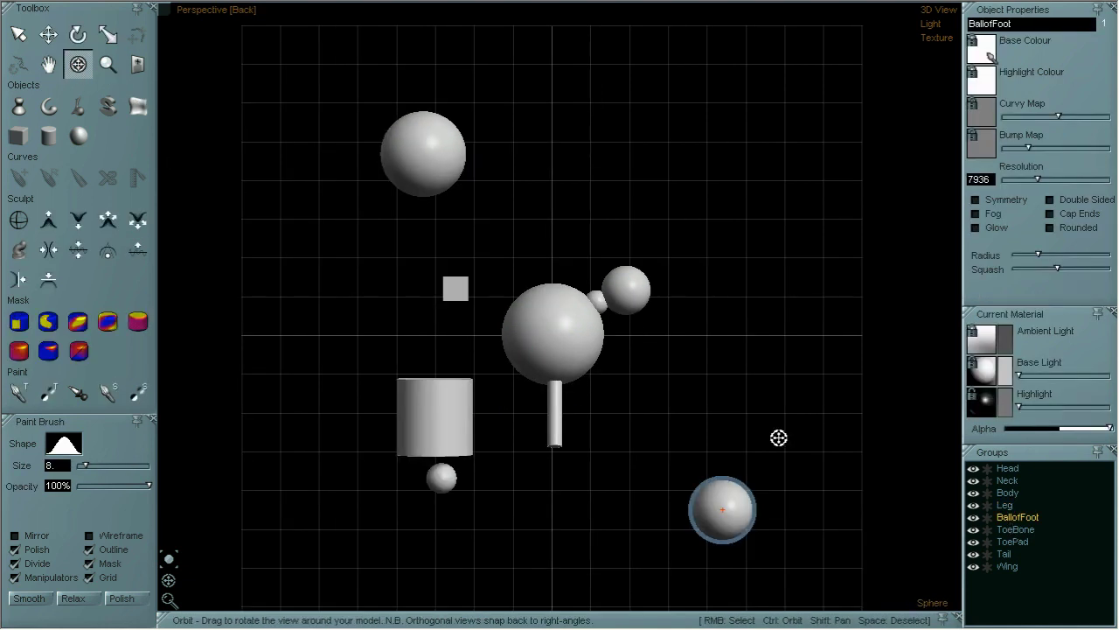
left_click(48, 35)
left_click_drag(636, 516, 502, 497)
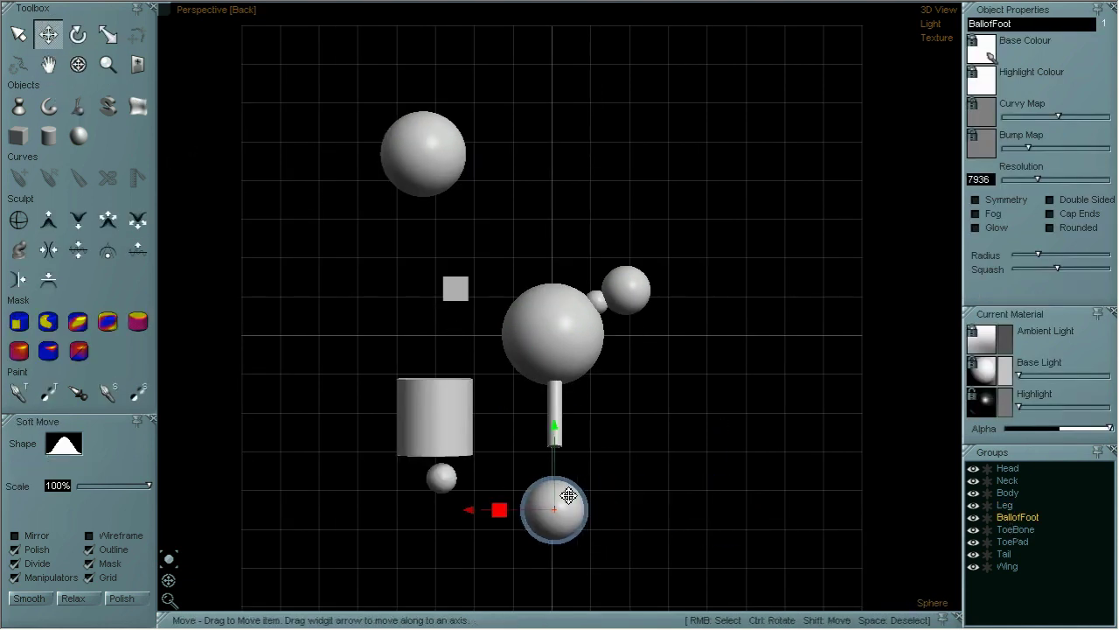
left_click_drag(559, 438, 558, 385)
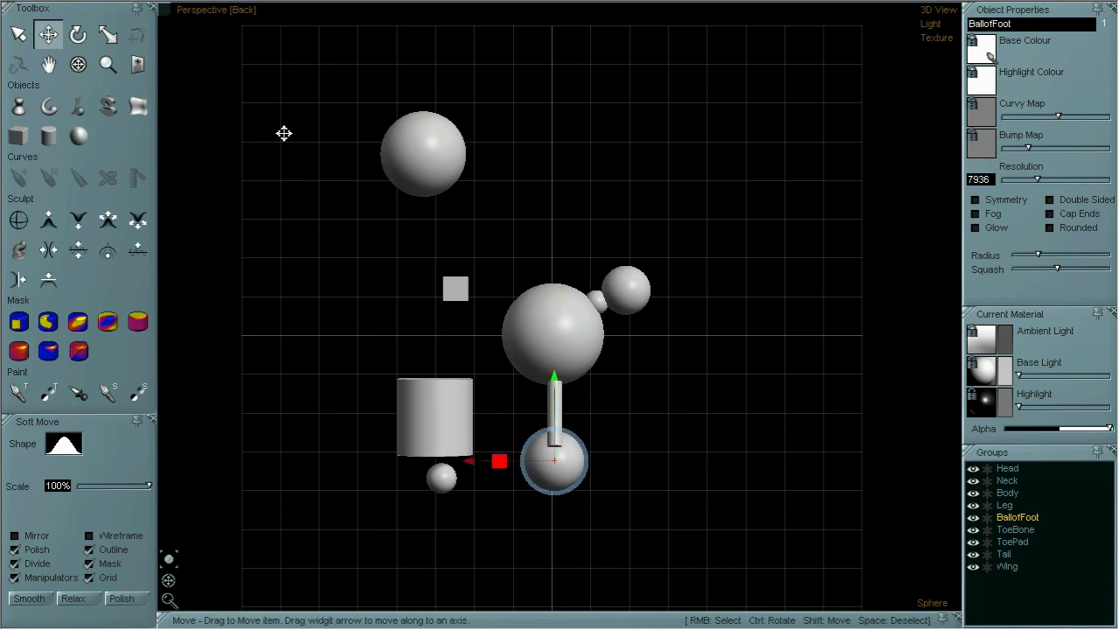
left_click(78, 35)
left_click(108, 35)
left_click_drag(551, 468, 485, 524)
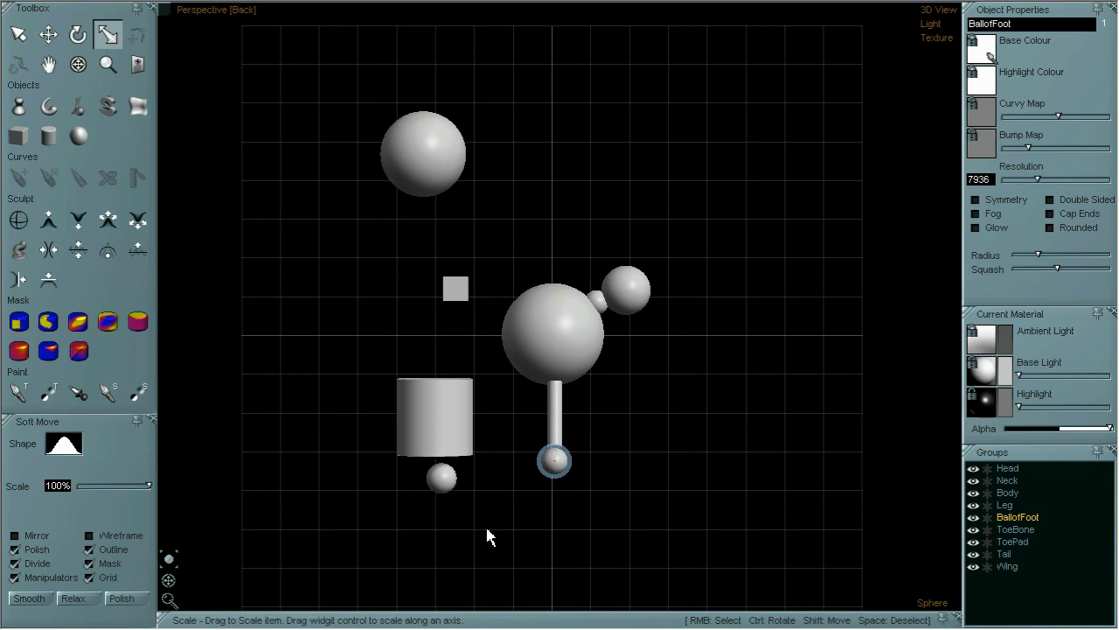
- In the side view, shift the BallofFoot sphere sideways and up onto the end of the tilted Leg
left_click(78, 35)
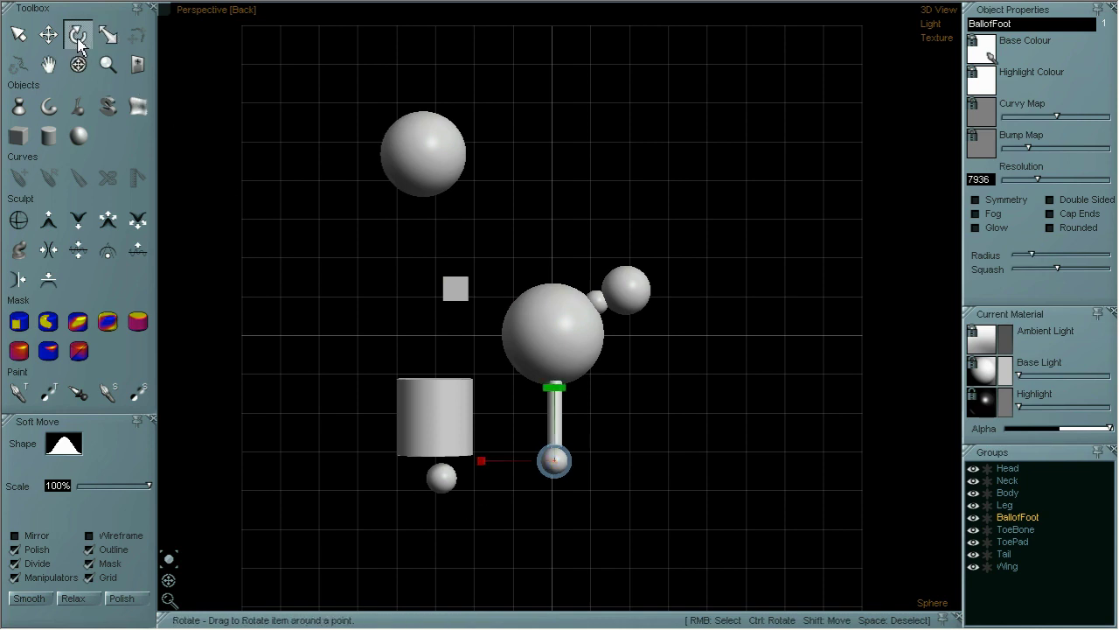
left_click(78, 66)
left_click_drag(752, 358, 641, 370)
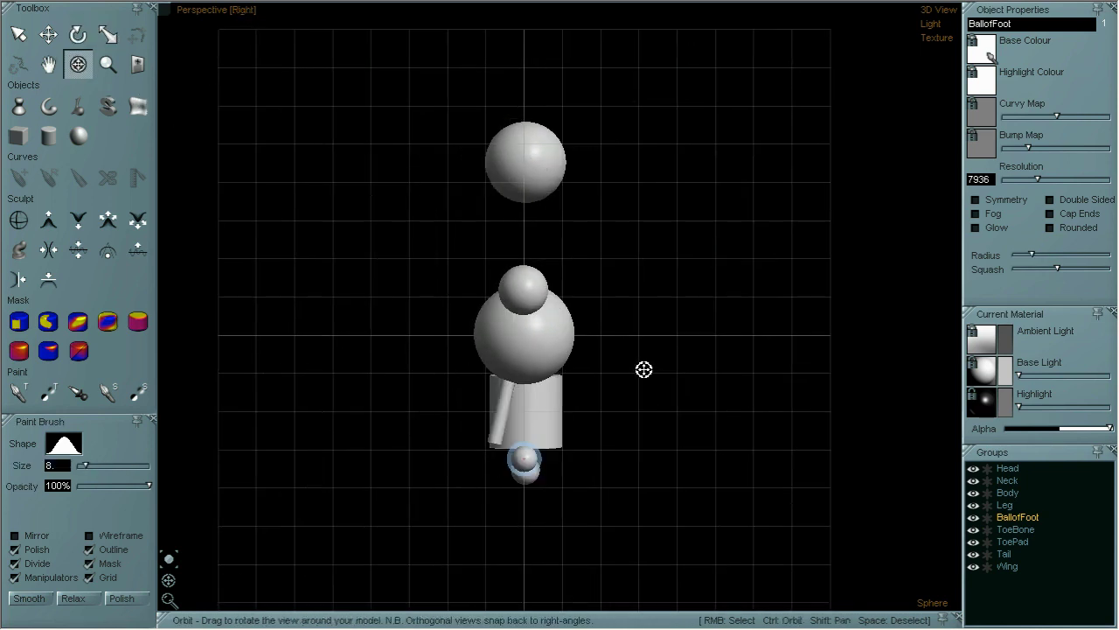
left_click(48, 35)
left_click_drag(612, 469, 580, 468)
left_click_drag(493, 378, 491, 366)
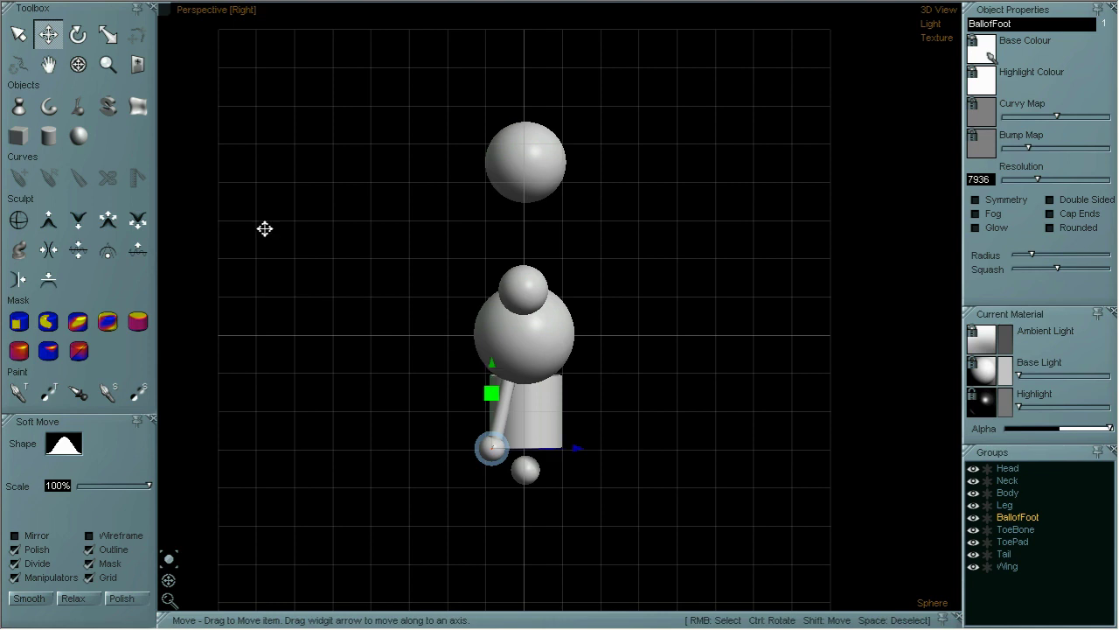
- Create a small sphere beside the Leg in the back view and move it onto the middle of the Leg
left_click(78, 63)
left_click_drag(171, 222, 387, 390)
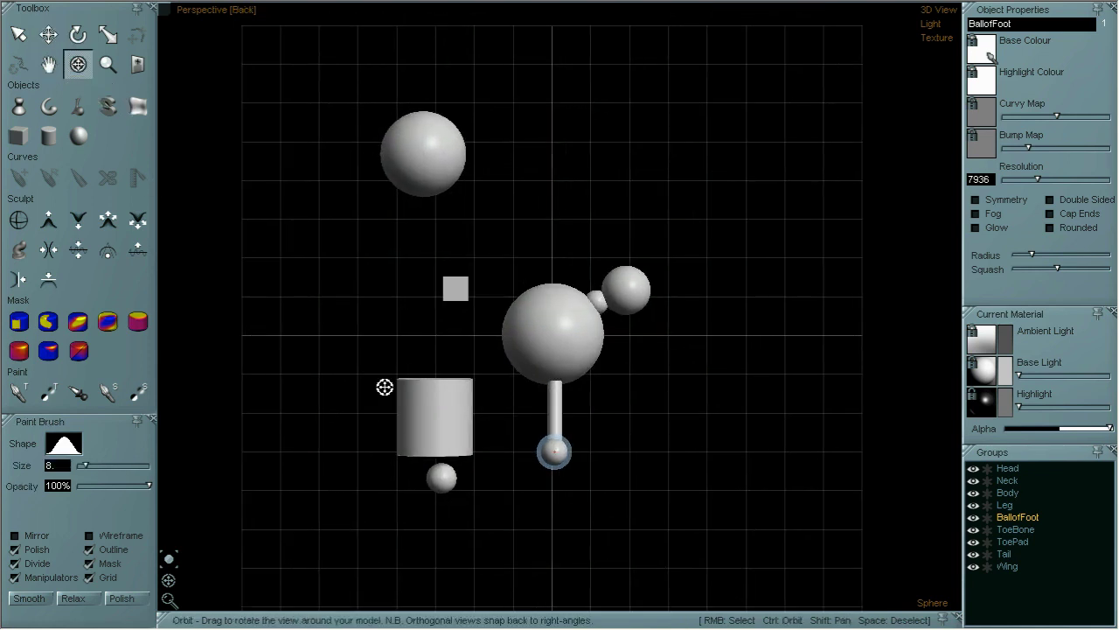
left_click(77, 138)
left_click_drag(607, 415, 619, 408)
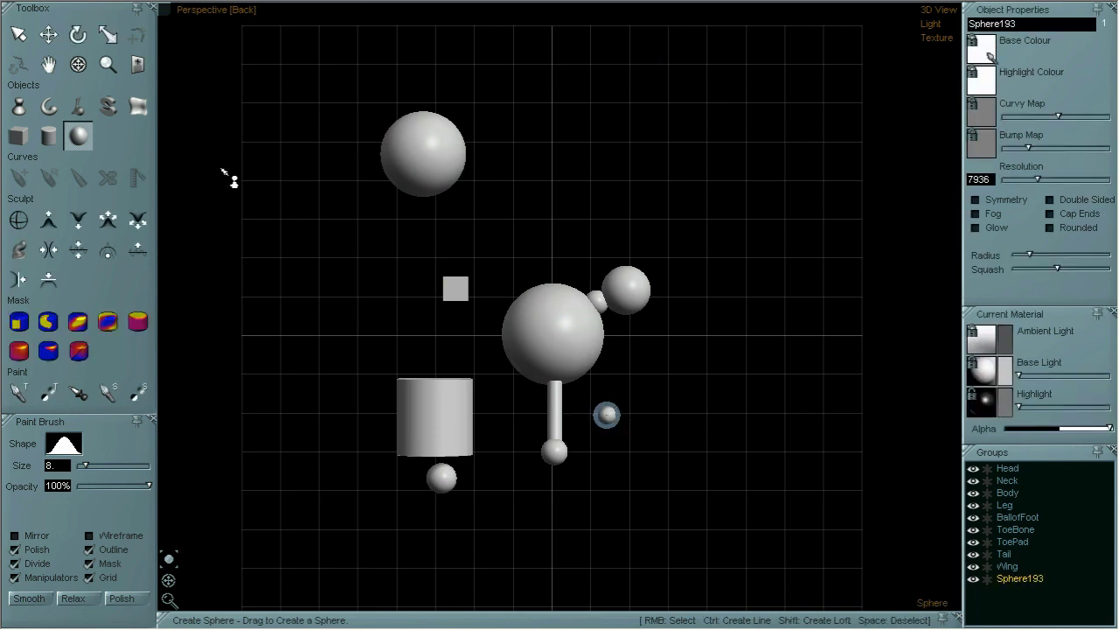
left_click(103, 37)
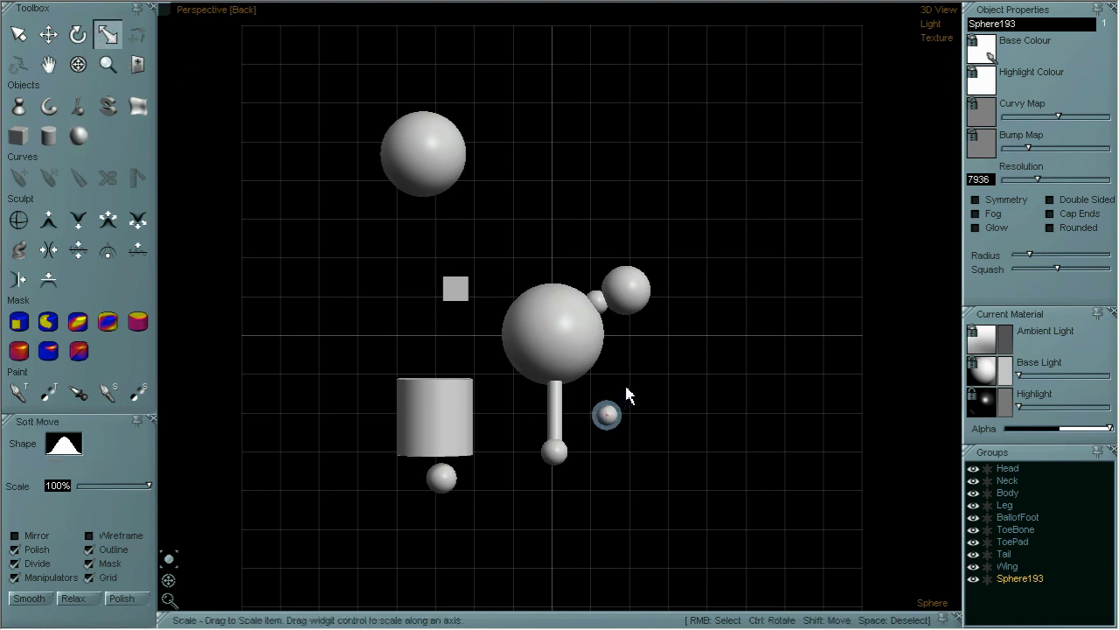
left_click(47, 35)
left_click_drag(579, 424, 465, 420)
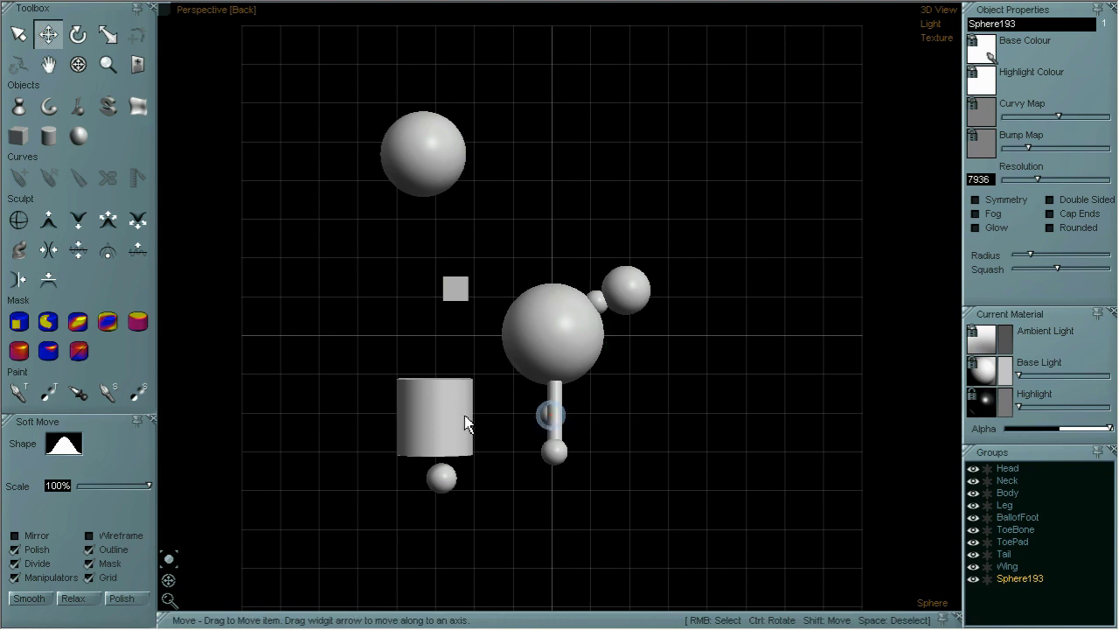
- Align the small sphere with the middle of the tilted Leg in the side view and rename it Kneecap
left_click(78, 64)
left_click_drag(729, 369, 726, 424)
left_click(48, 35)
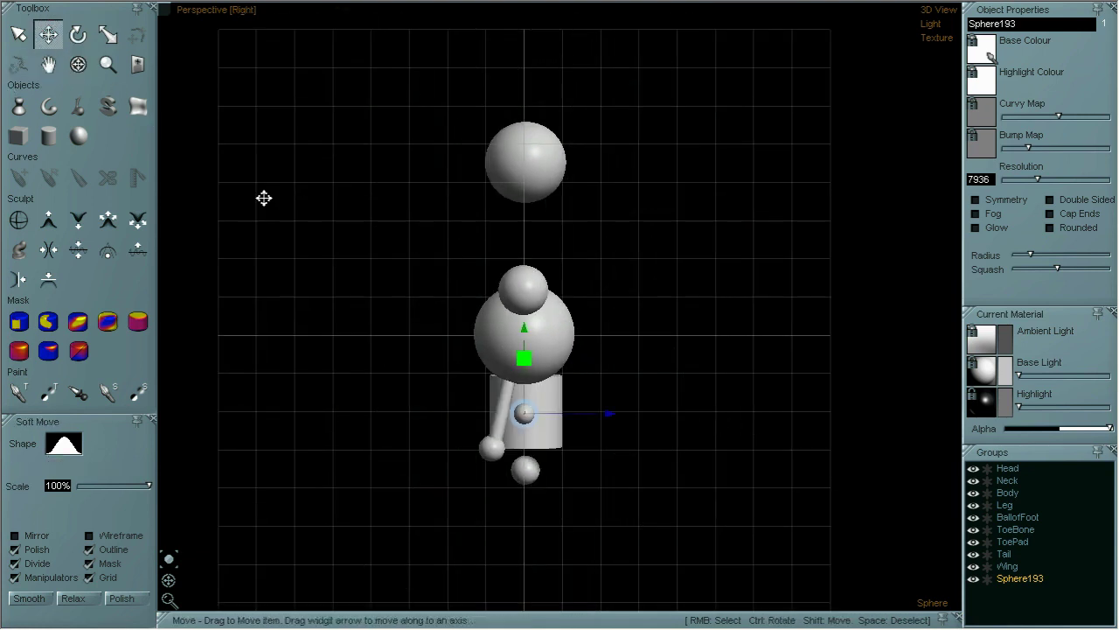
left_click_drag(613, 414, 591, 414)
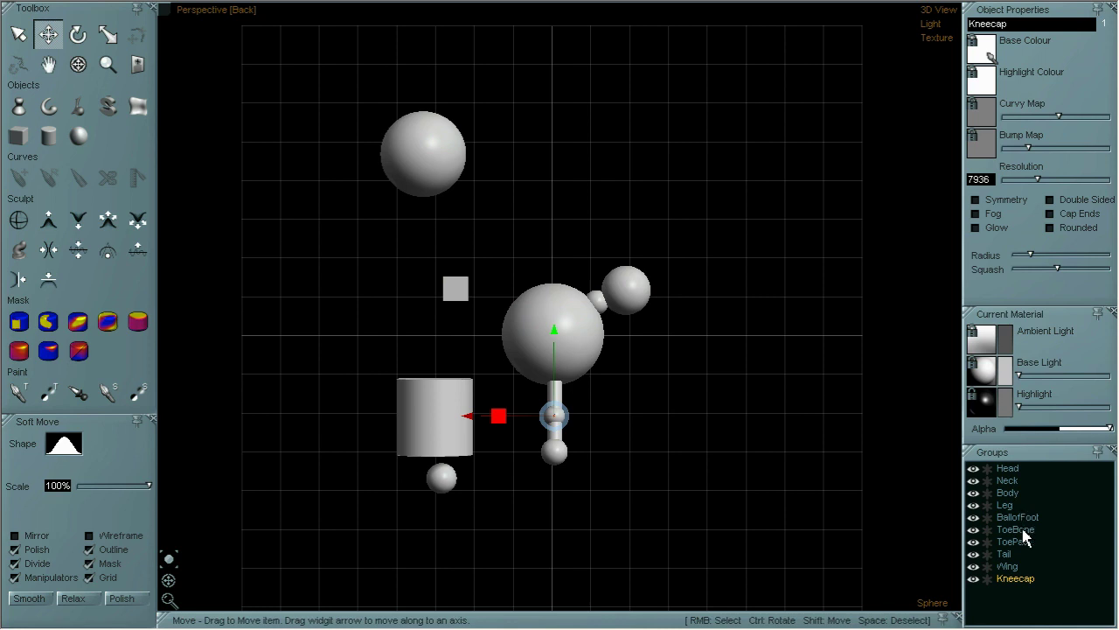
- Scale the ToeBone cylinder horizontally into a thin rod, keeping its height
left_click(1023, 530)
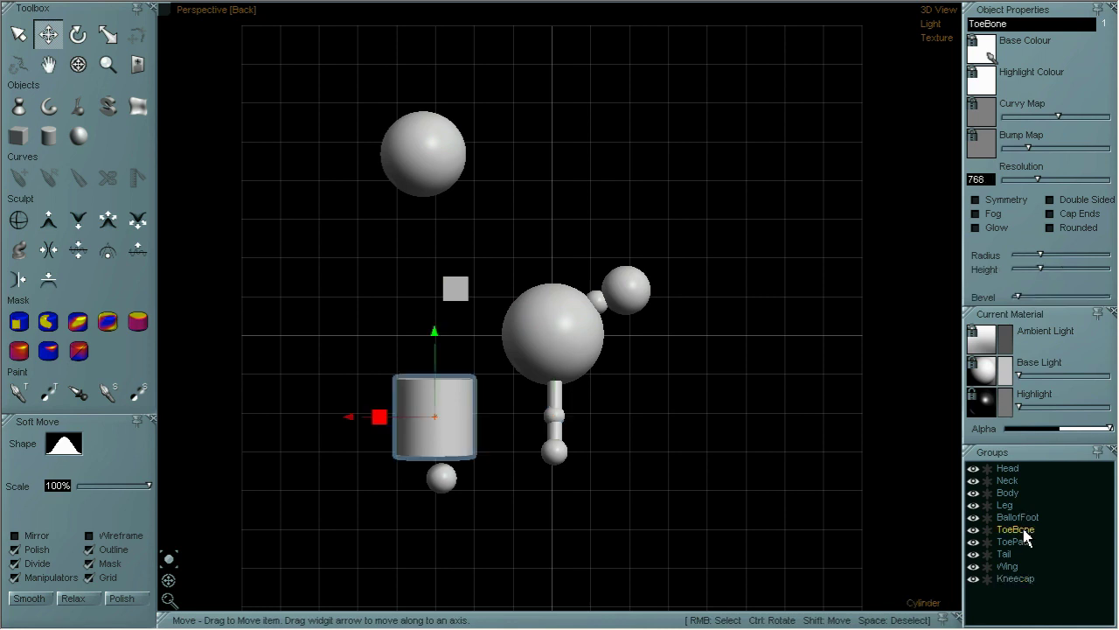
left_click(108, 35)
left_click_drag(365, 418, 423, 427)
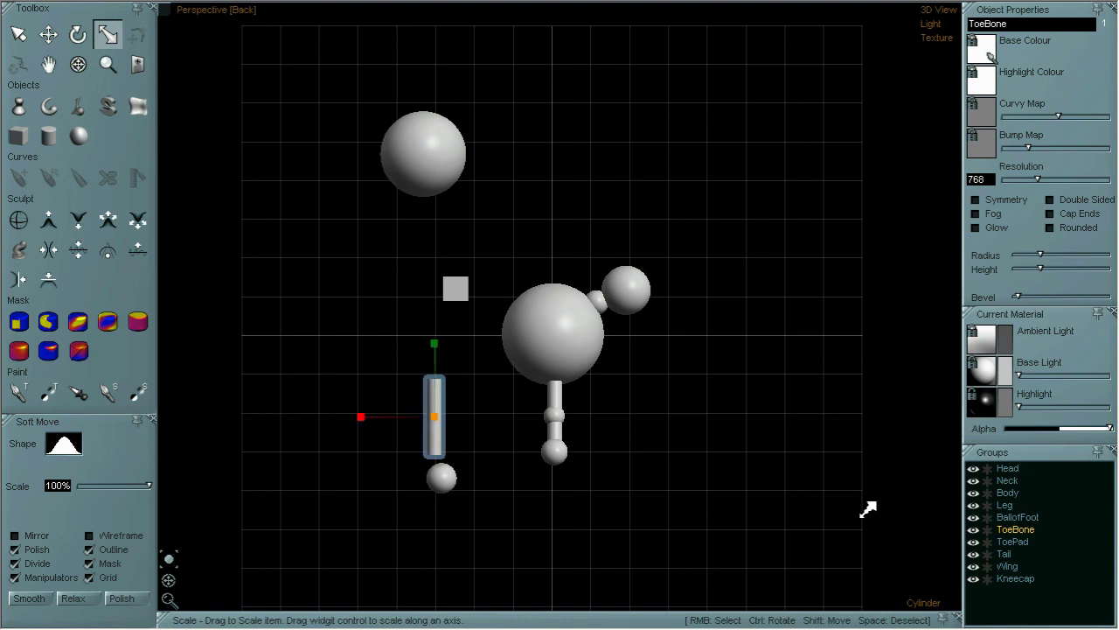
key("space")
- Move the ToePad sphere sideways and up onto the lower end of the ToeBone
left_click(1011, 543)
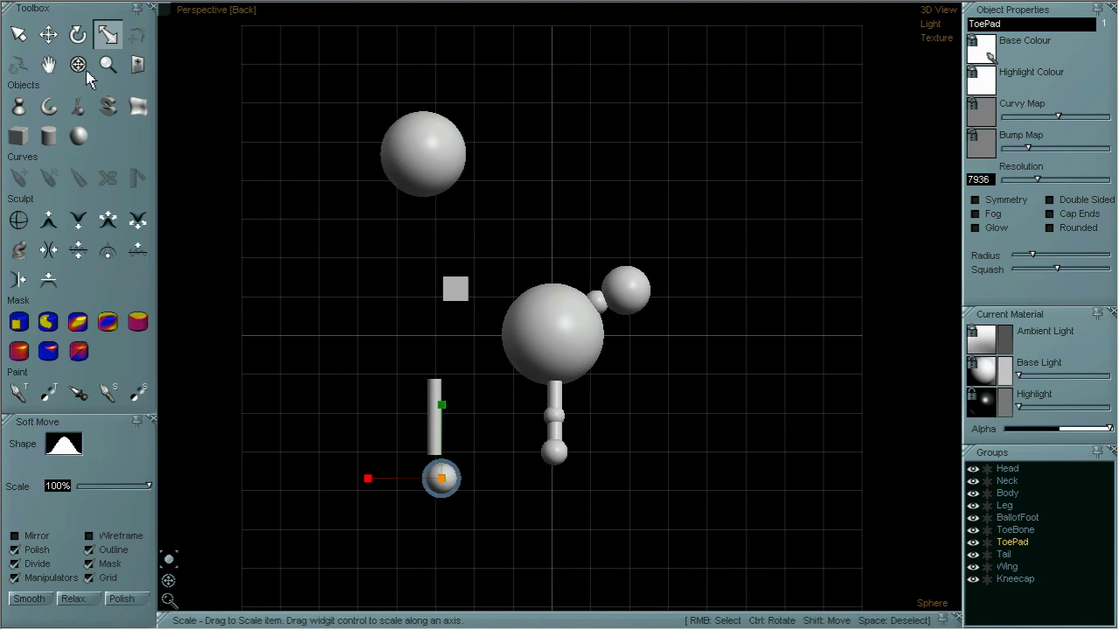
left_click(48, 35)
left_click_drag(416, 468, 352, 480)
left_click_drag(437, 404, 440, 374)
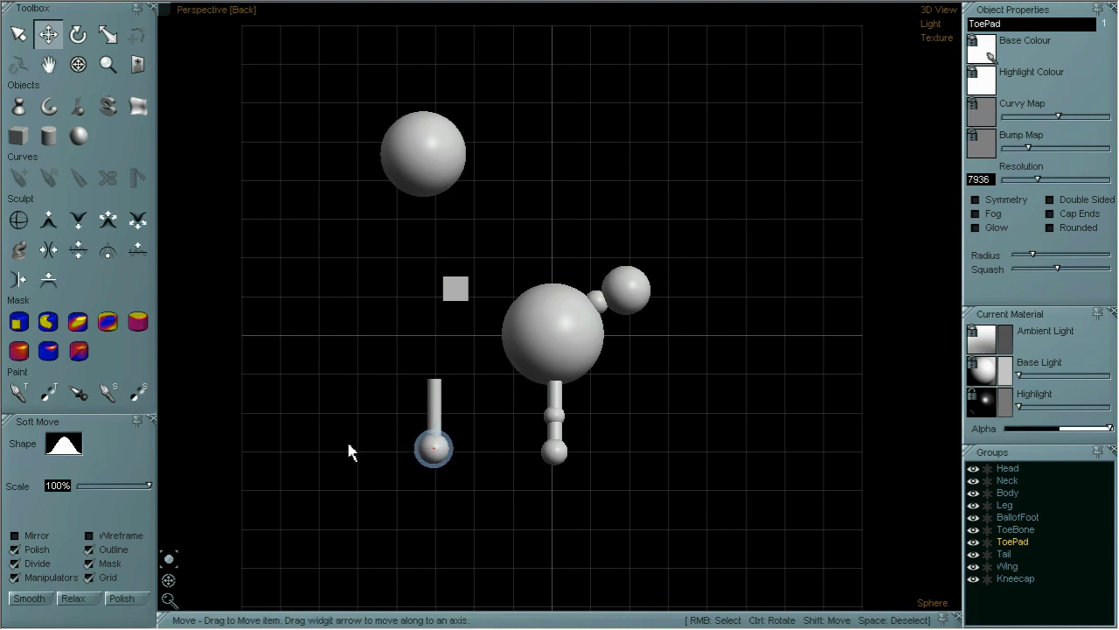
- Create a wide, flat lathe shape below the BallofFoot and explode it into a mesh
key("ctrl")
left_click_drag(233, 172, 499, 392, "ctrl")
left_click_drag(393, 379, 552, 381, "ctrl")
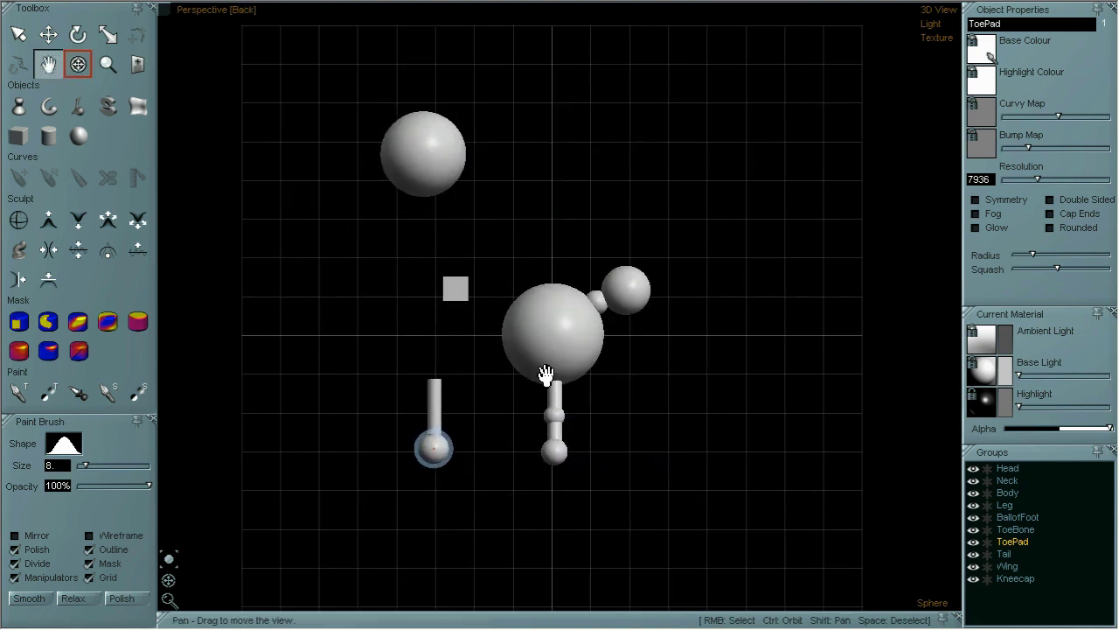
left_click(20, 106)
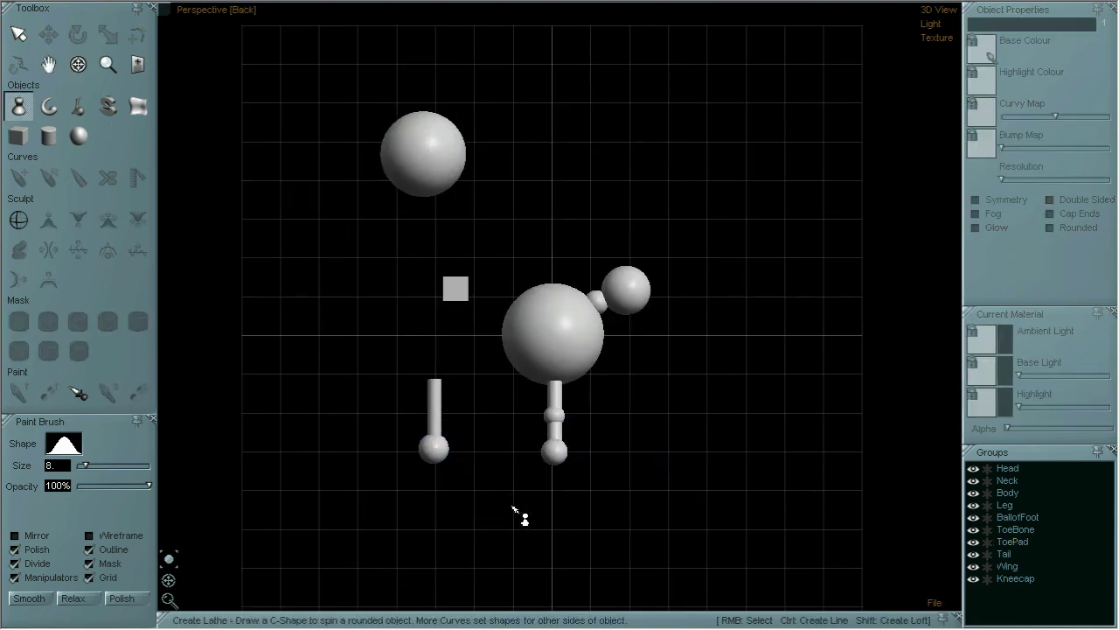
mouse_move(520, 497)
left_mouse_down()
mouse_move(470, 527)
mouse_move(556, 531)
left_mouse_up()
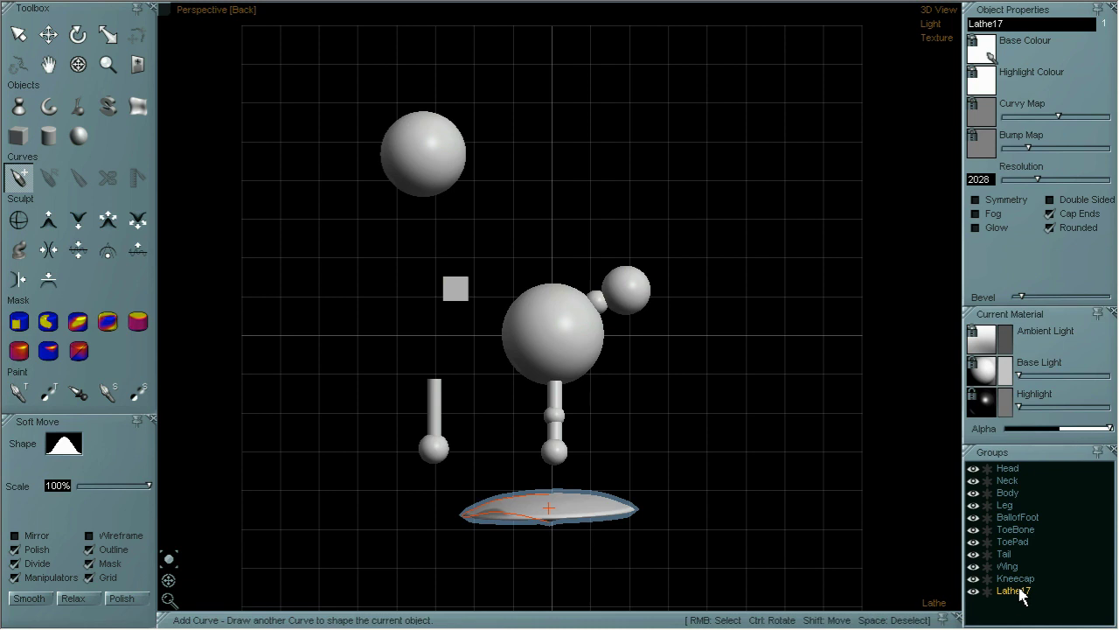
left_click(255, 5)
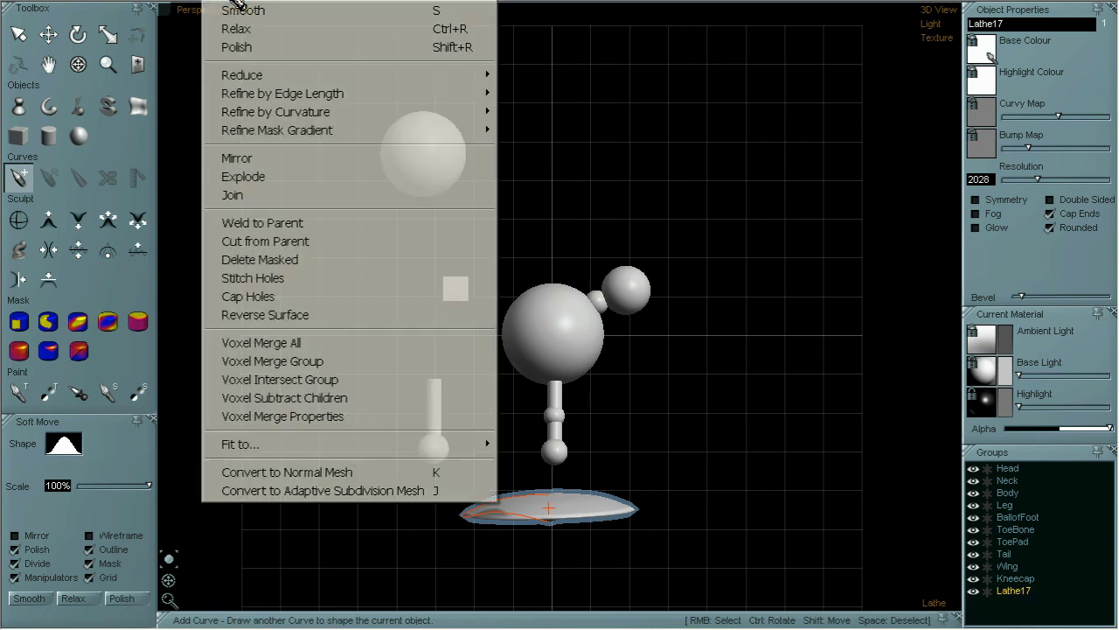
left_click(267, 177)
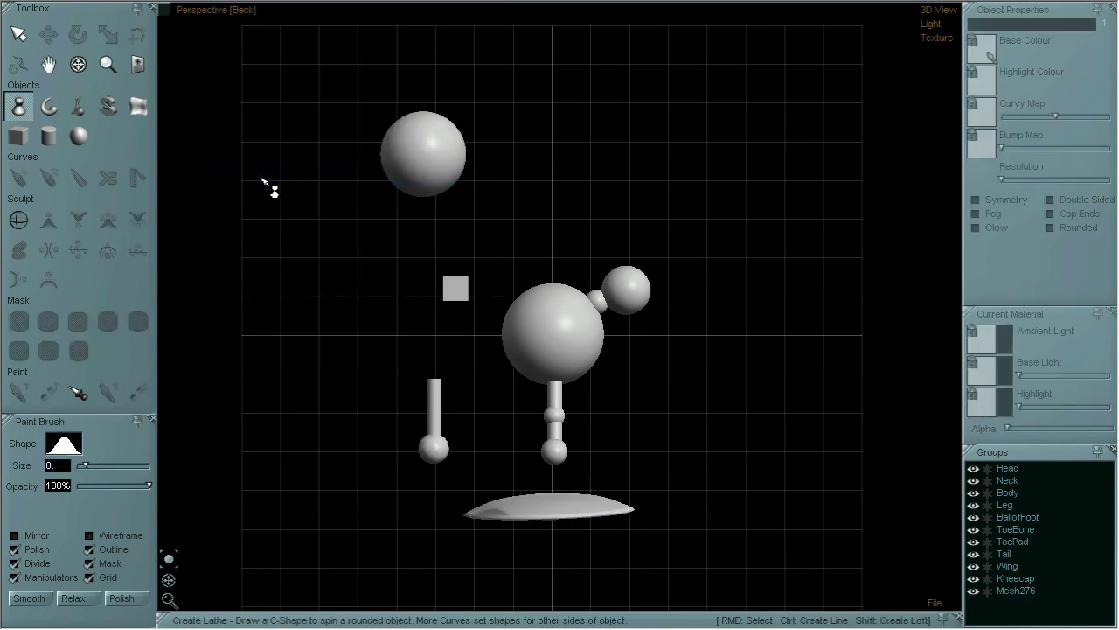
- Mask one half of the flat Mesh276 with a rectangle, delete the masked half and cap the open cut
left_click(1016, 590)
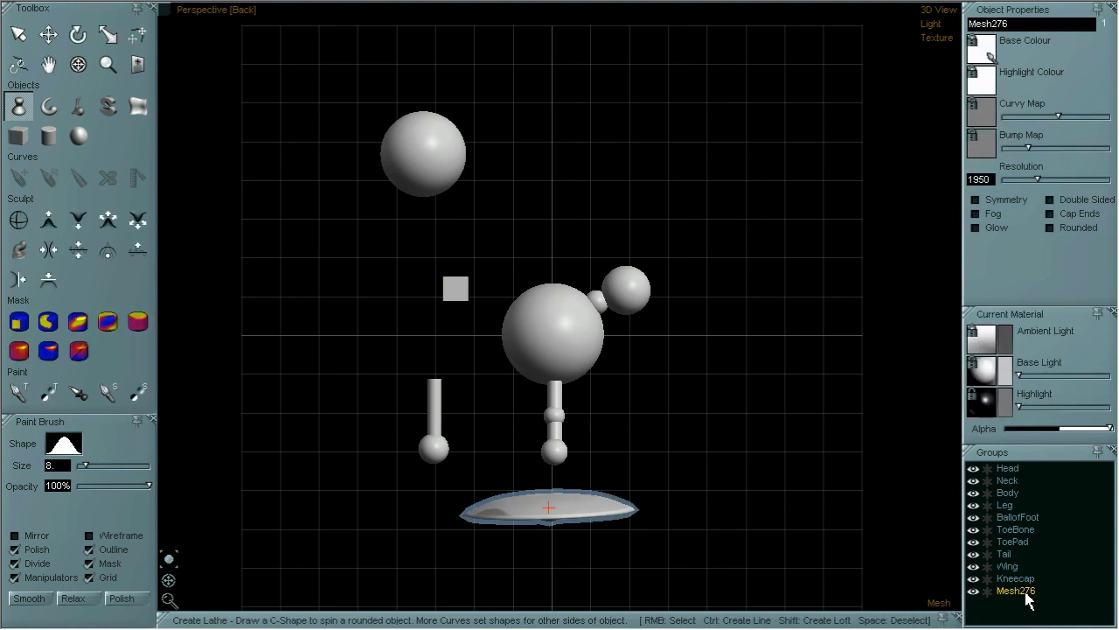
left_click(19, 323)
left_click_drag(637, 487, 539, 545)
left_click_drag(680, 484, 546, 554)
key("Delete")
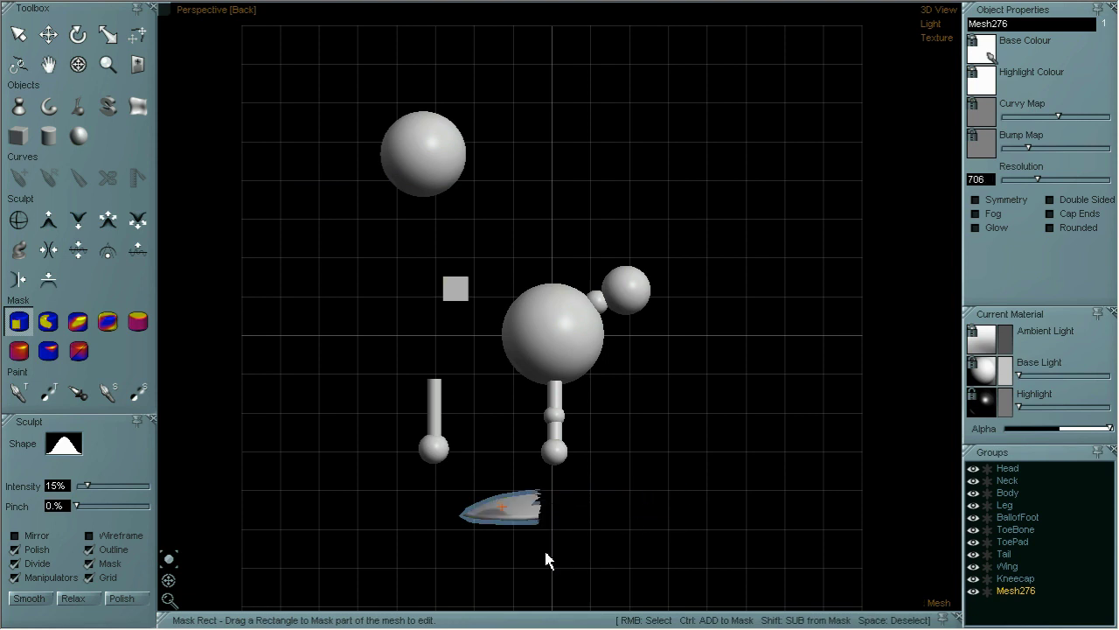
left_click(243, 3)
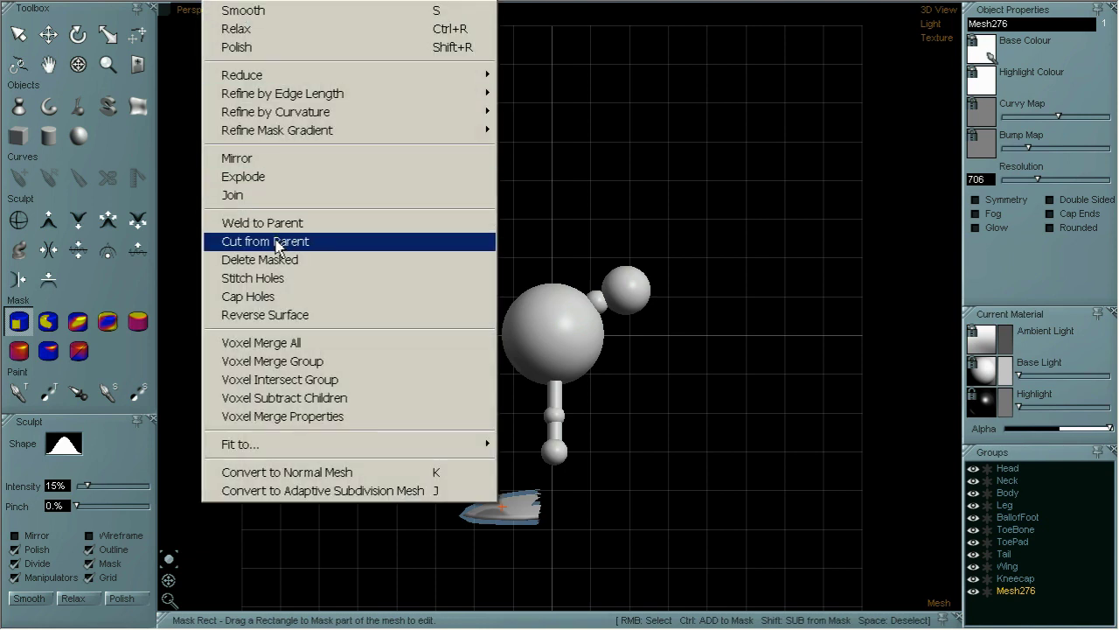
left_click(276, 297)
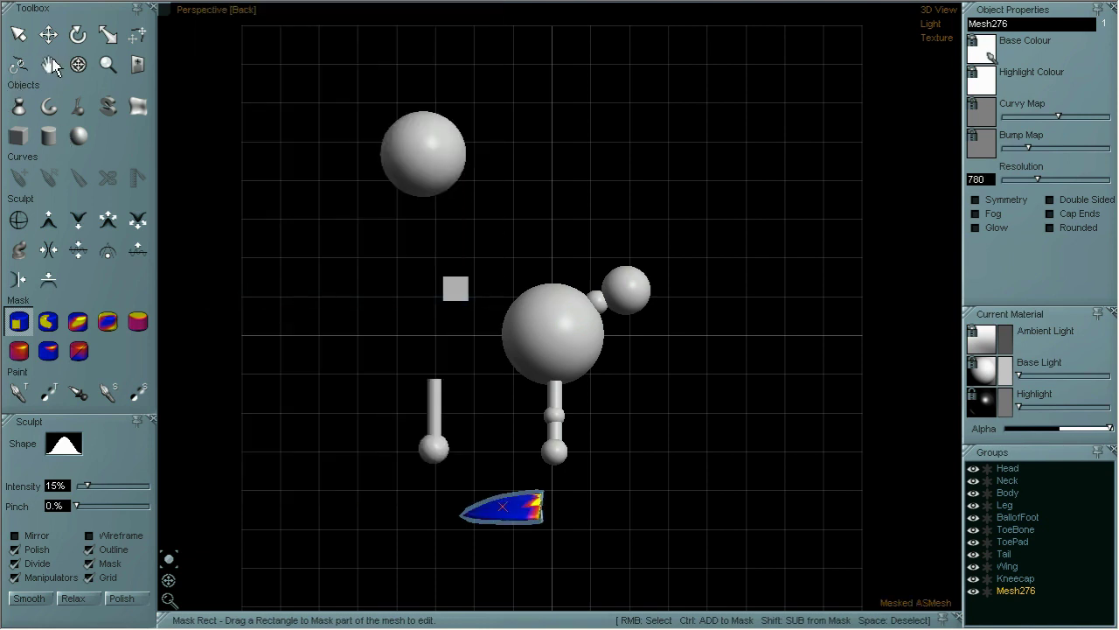
- Clear the mask on Mesh276 and move the half-disc sideways until it sits directly below the ToePad
left_click(77, 64)
mouse_move(629, 376)
left_mouse_down()
mouse_move(456, 386)
mouse_move(478, 400)
mouse_move(565, 404)
mouse_move(645, 370)
mouse_move(693, 303)
mouse_move(650, 259)
mouse_move(652, 394)
mouse_move(642, 394)
left_mouse_up()
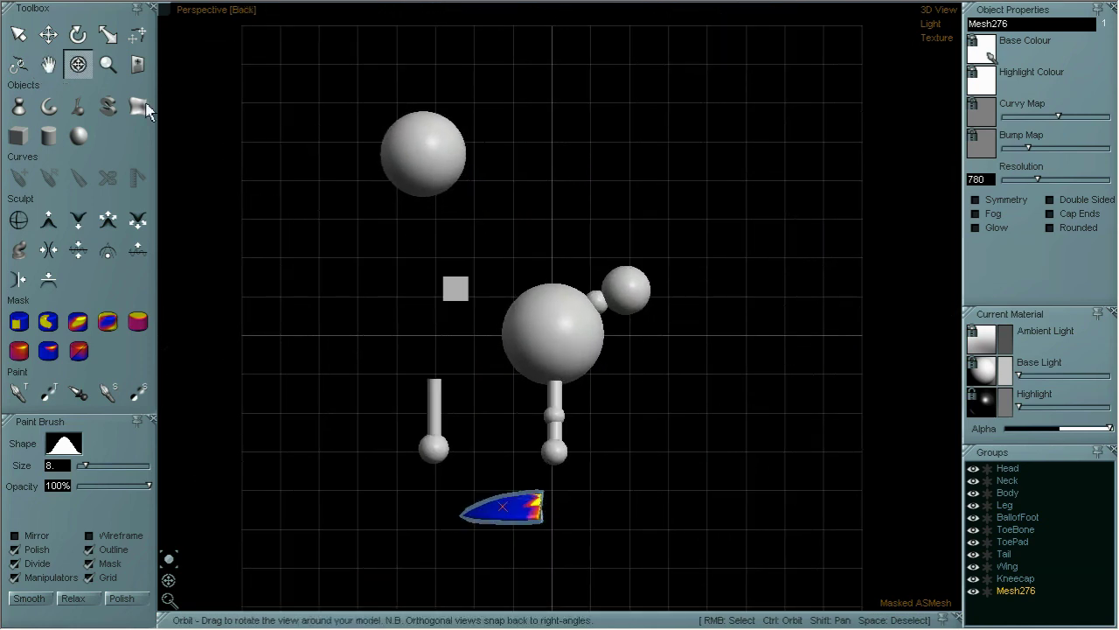
left_click(49, 39)
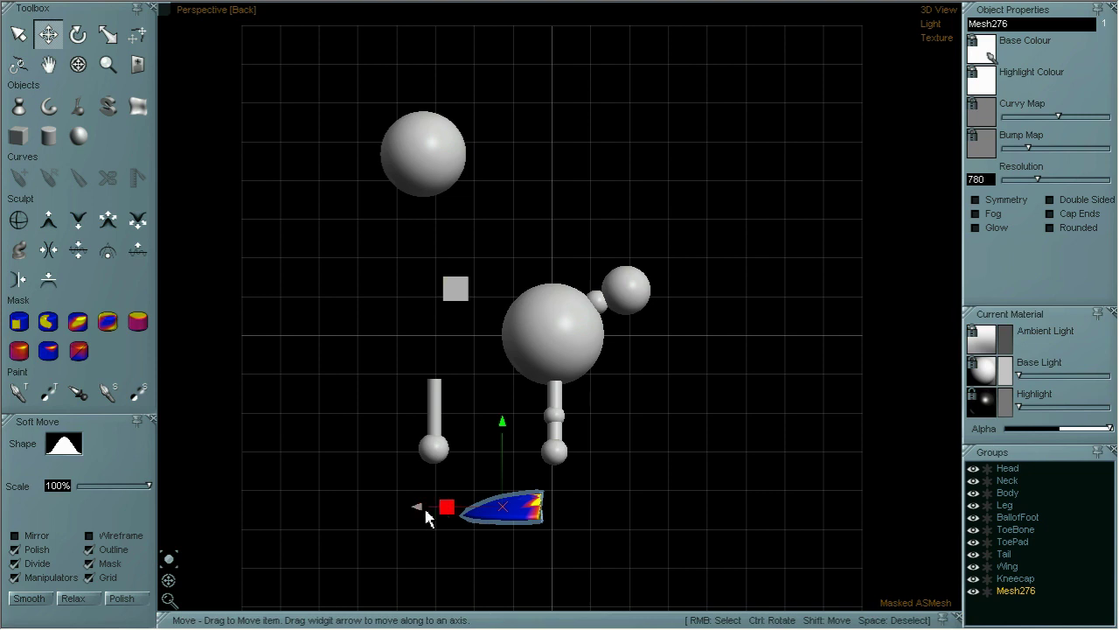
left_click_drag(425, 506, 357, 516)
key("ctrl+u")
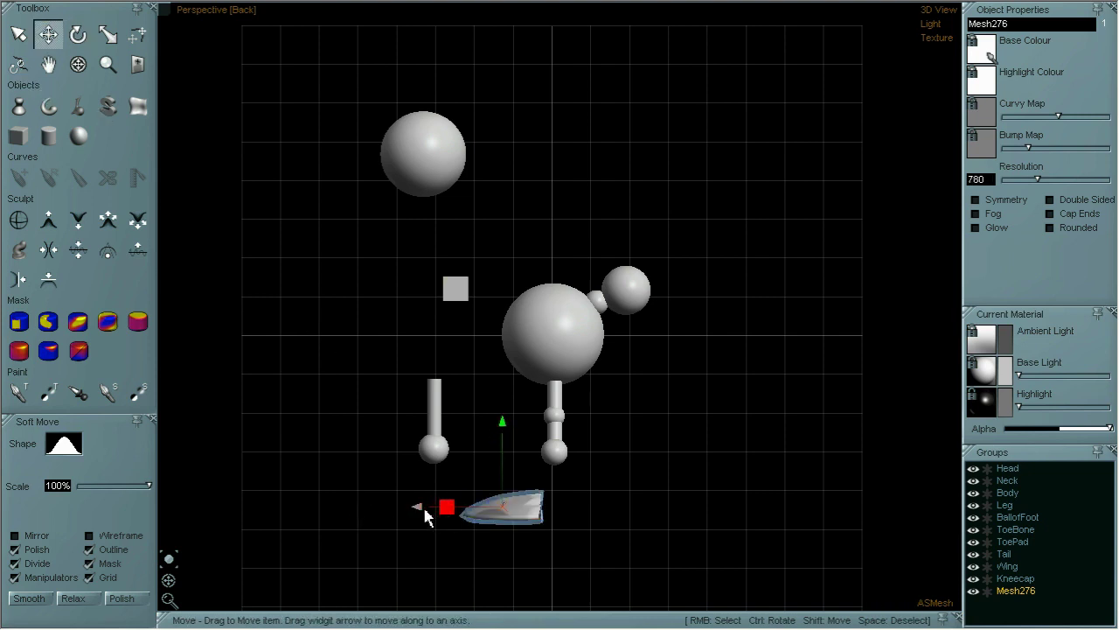
left_click_drag(423, 507, 357, 509)
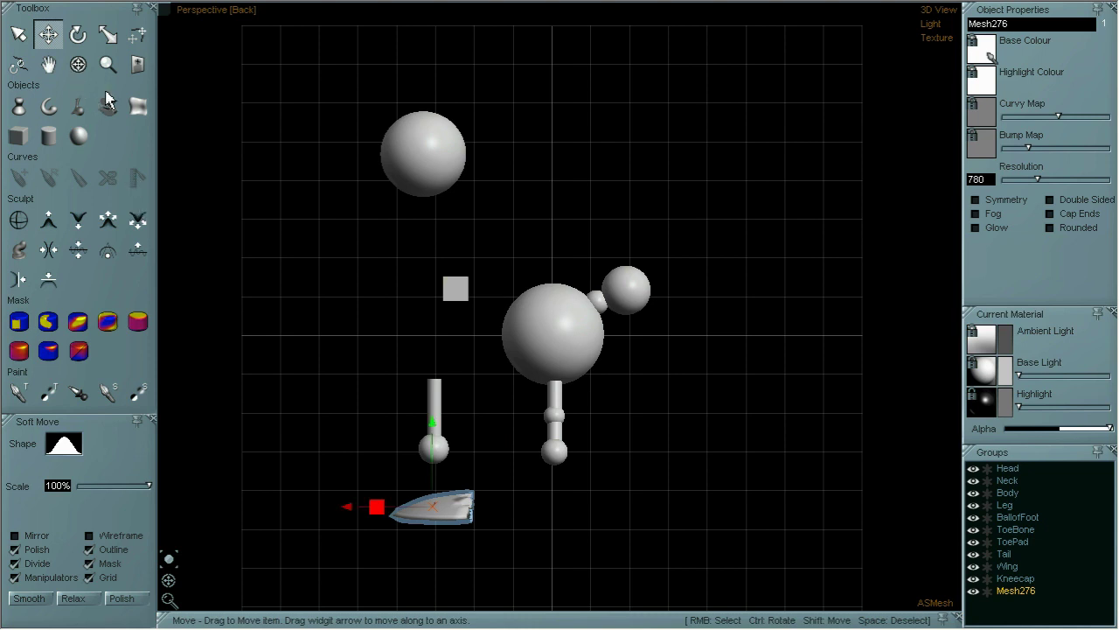
- Rotate Mesh276 a quarter turn in the top view and move it away from the centre line, curved side outward
left_click(77, 64)
left_click_drag(472, 367, 457, 457)
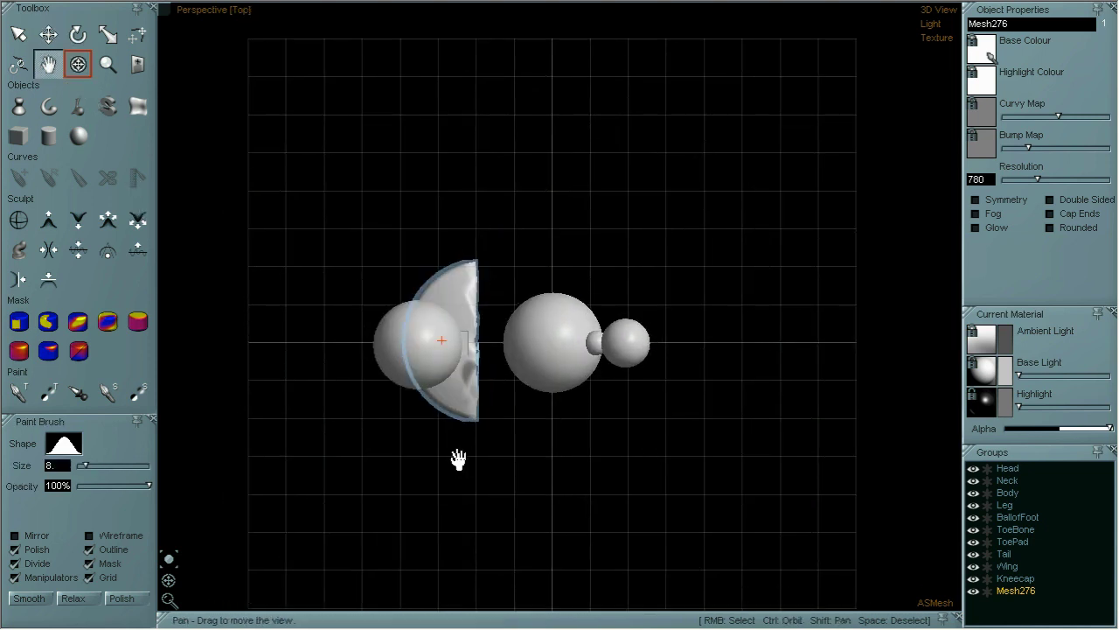
left_click(108, 35)
left_click_drag(537, 250, 472, 412, "ctrl")
key("shift")
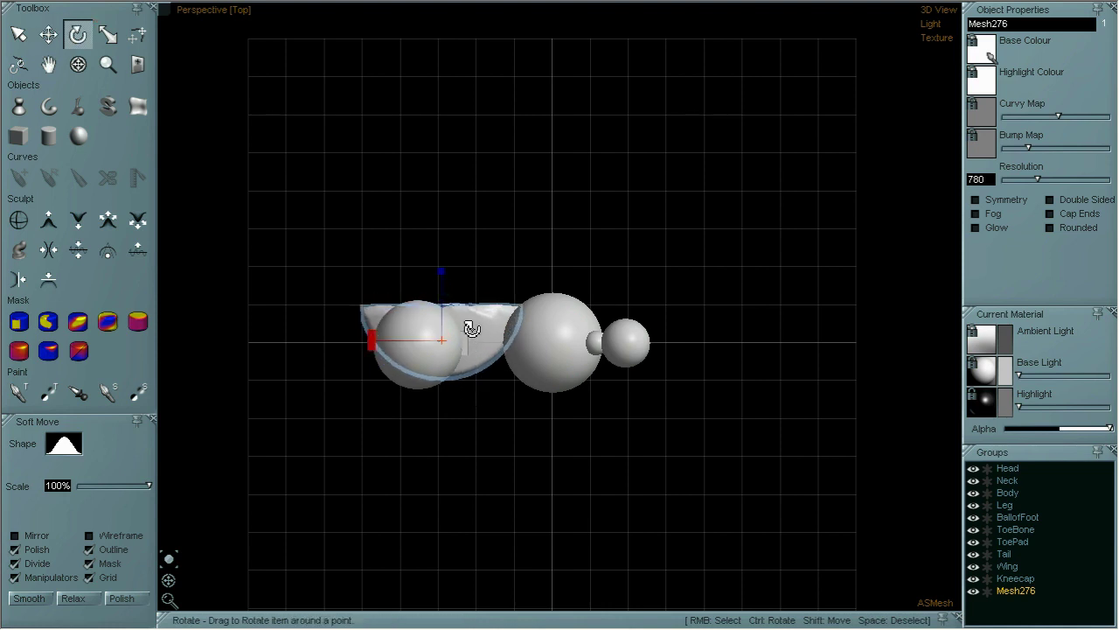
left_click(50, 39)
left_click_drag(450, 270, 451, 319)
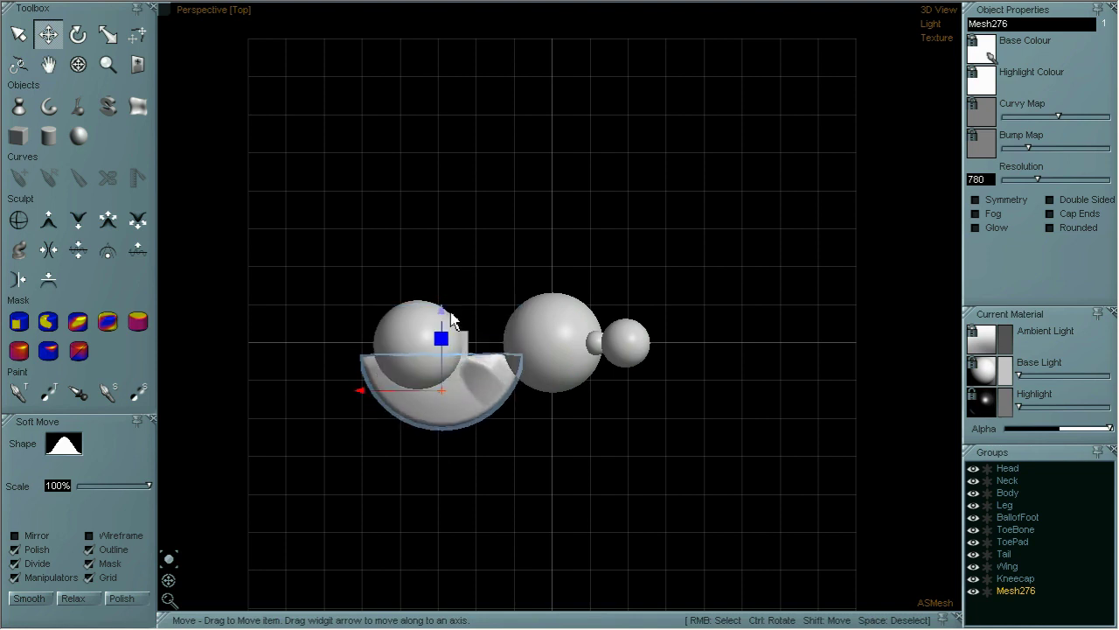
- Scale Mesh276 down uniformly to roughly the width of the ToePad sphere
left_click(109, 44)
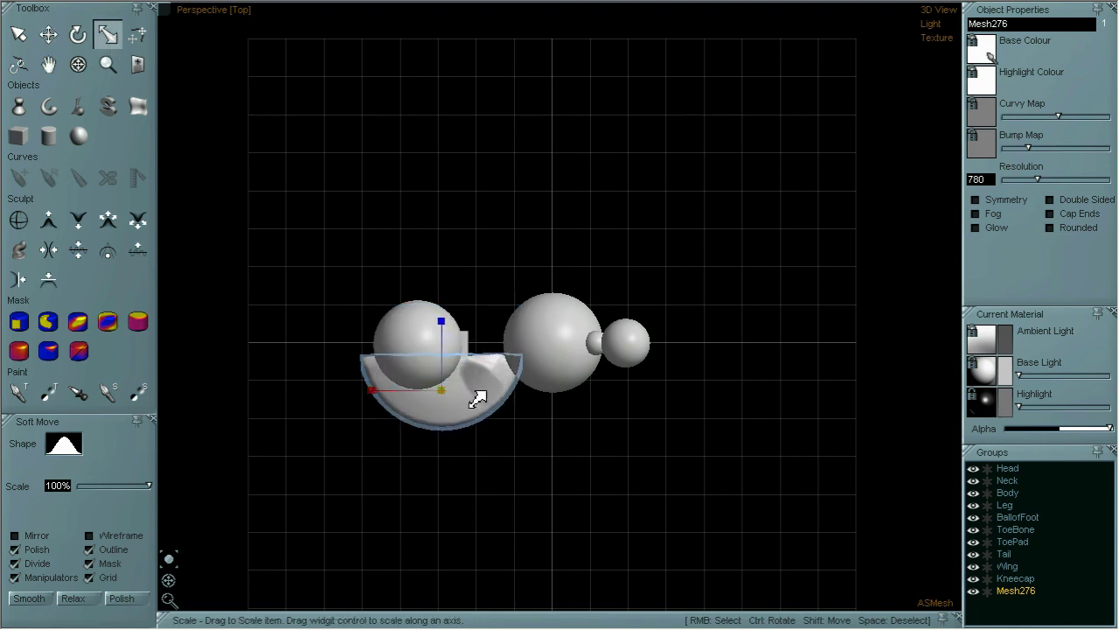
left_click_drag(440, 391, 276, 219)
left_click(78, 64)
left_click_drag(419, 236, 495, 202)
scroll(495, 206, "up", 3)
left_click_drag(496, 240, 522, 35)
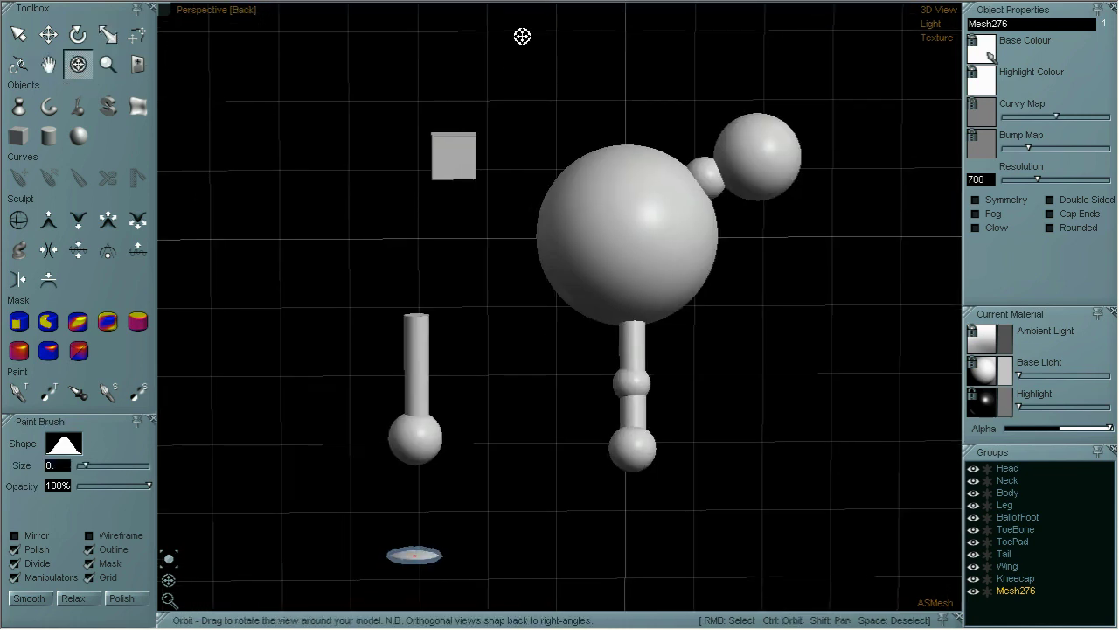
- Raise Mesh276 to the middle height of the ToePad and centre it sideways on the sphere in the back view
left_click(48, 34)
left_click_drag(416, 474, 419, 368)
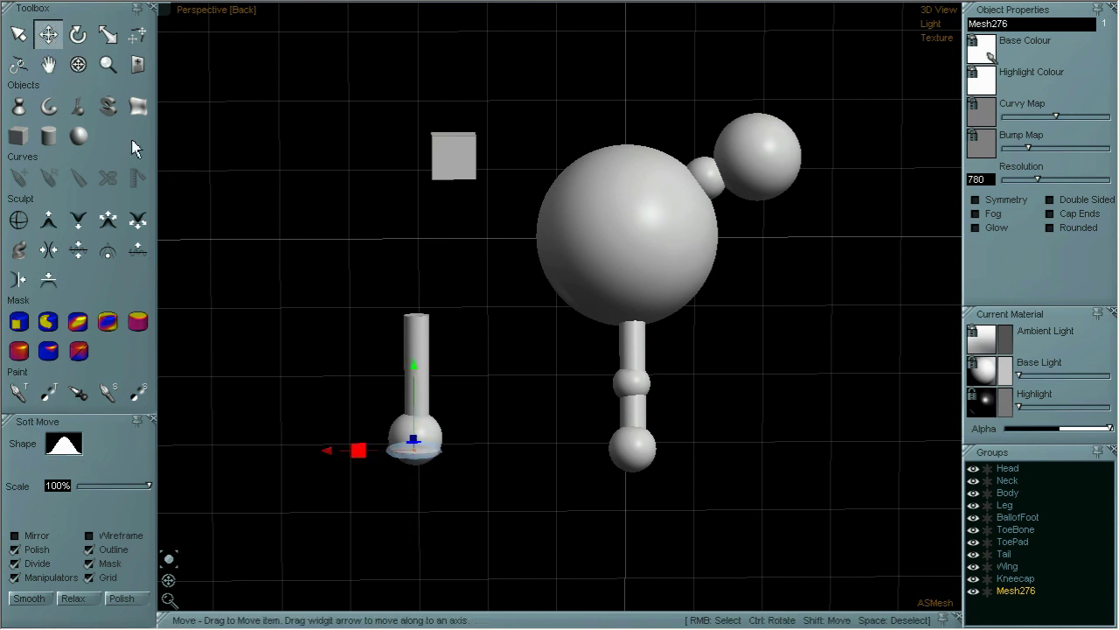
left_click(78, 64)
left_click(454, 312)
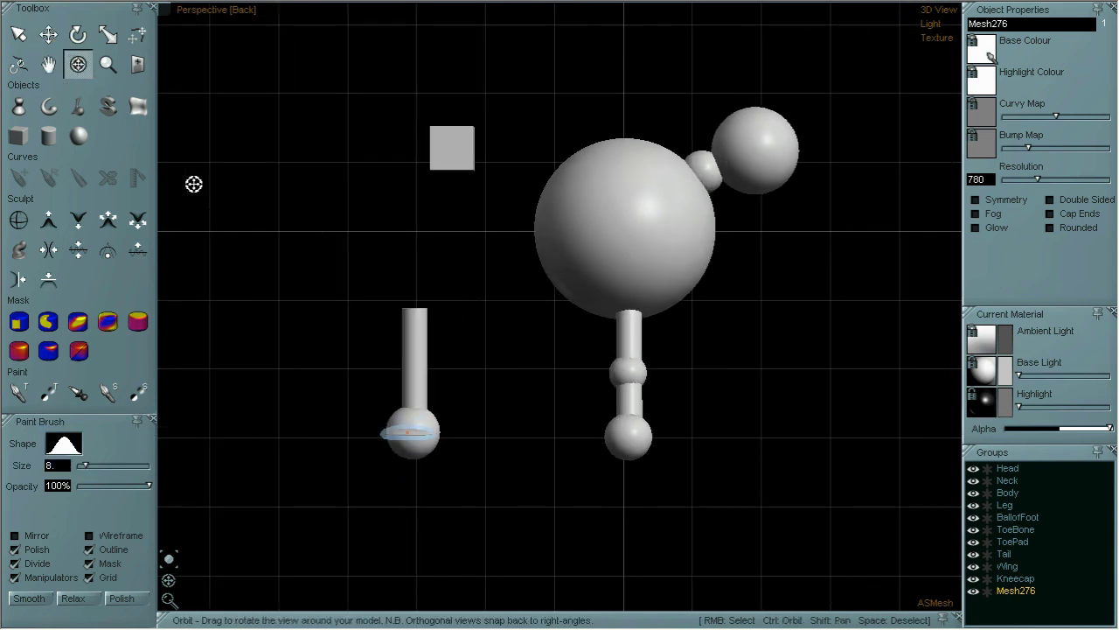
left_click(49, 35)
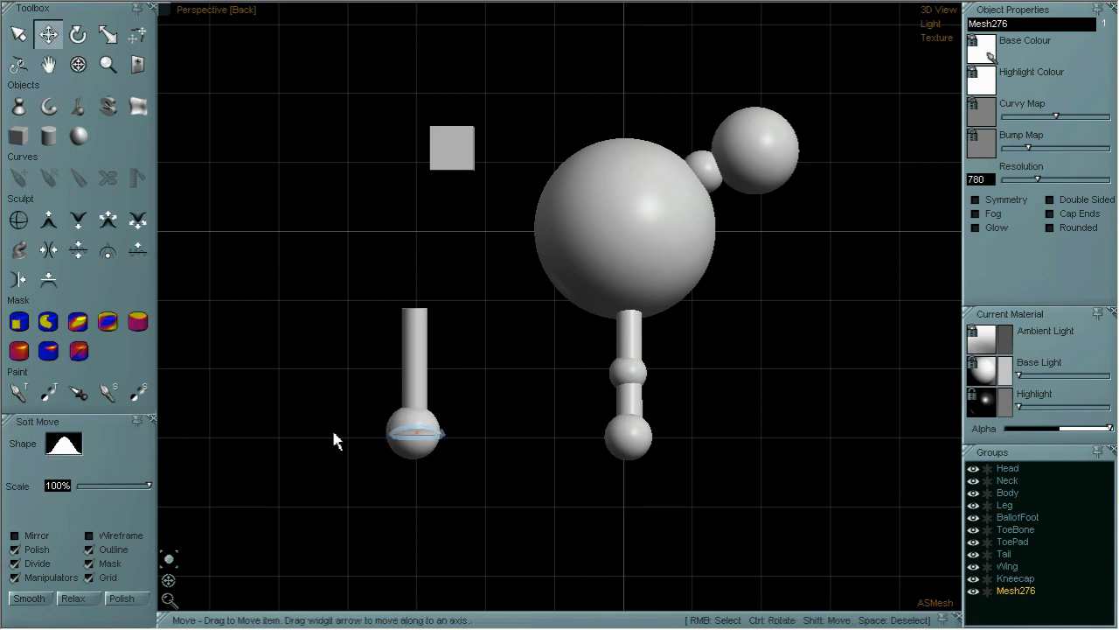
left_click(329, 434)
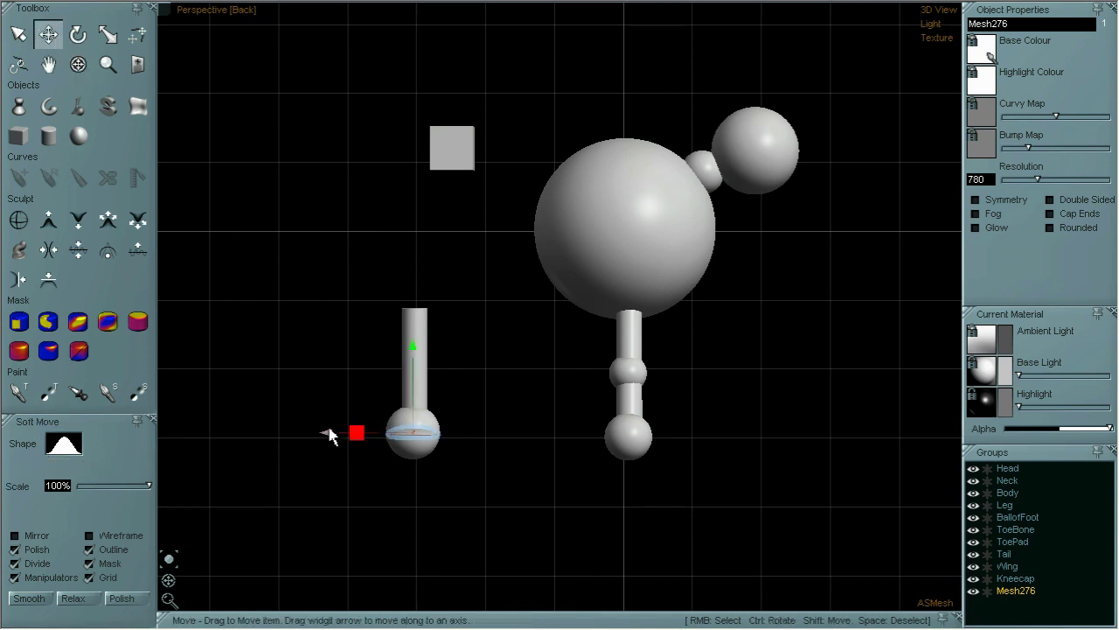
- Stretch Mesh276 in height and move it in the side view until its flat side meets the ToePad
left_click(108, 34)
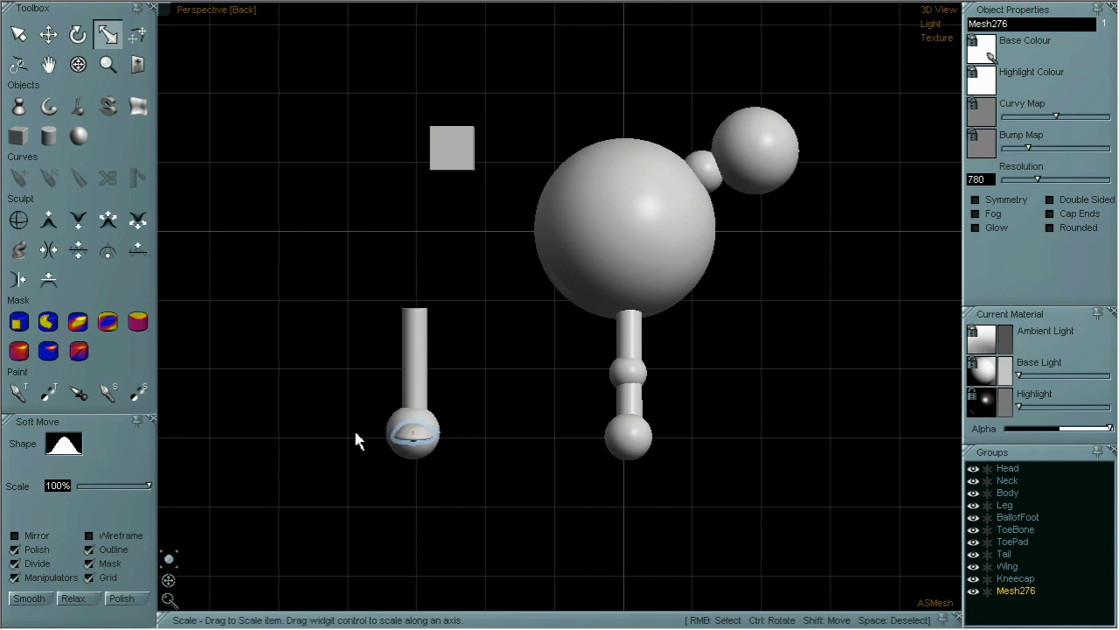
left_click(78, 65)
left_click_drag(440, 330, 280, 335)
left_click(48, 35)
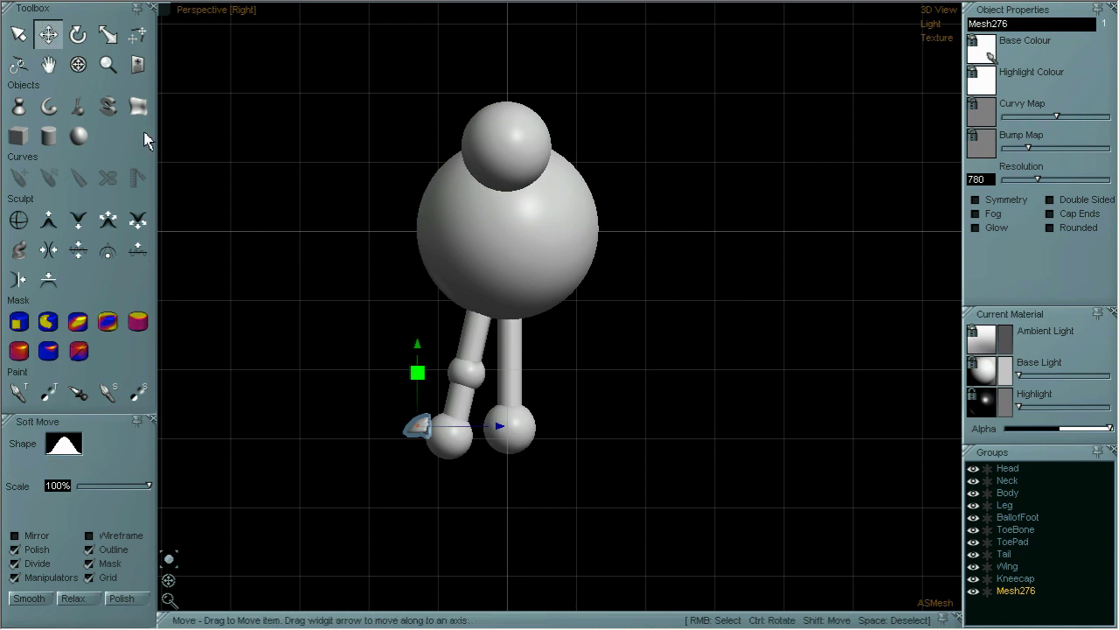
left_click_drag(501, 439, 564, 430)
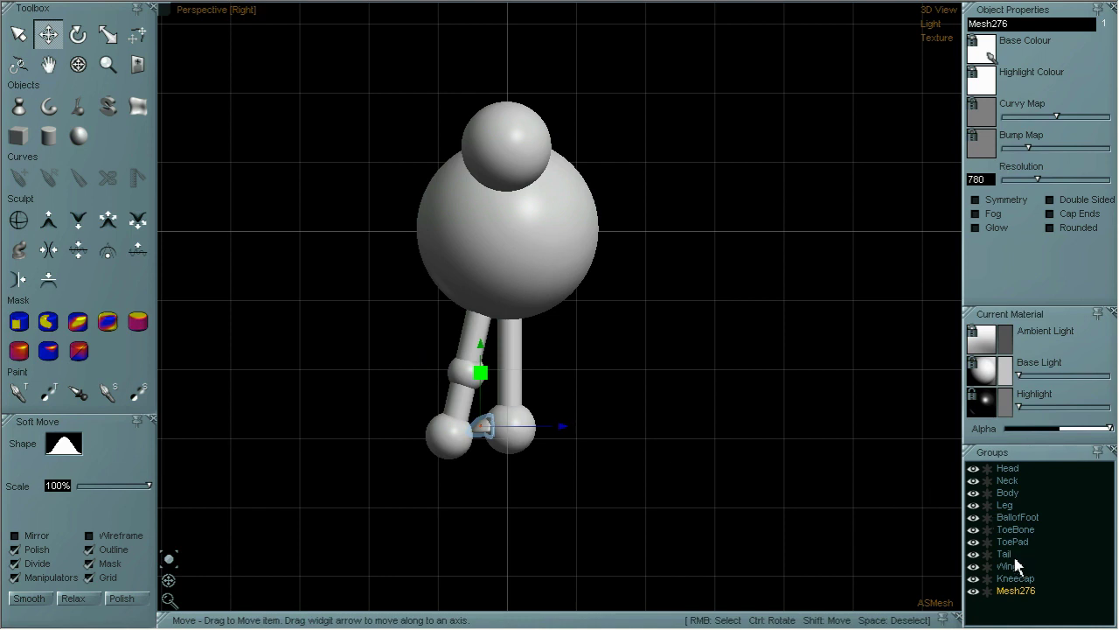
- Rotate the ToeBone to horizontal and move it so one end sits inside the ToePad, opposite Mesh276
left_click(1016, 530)
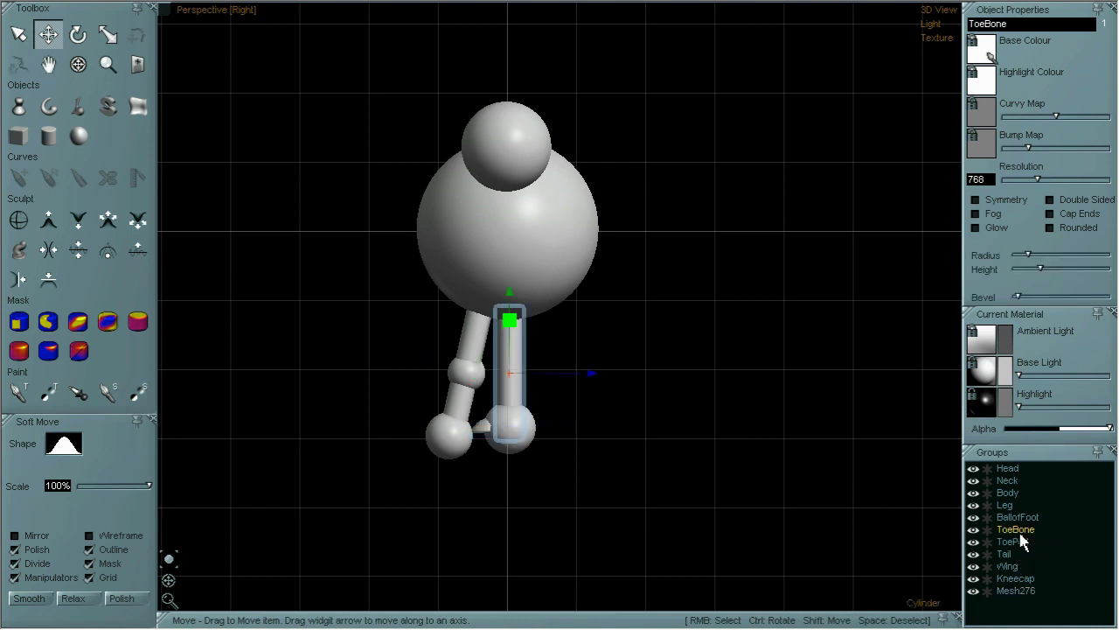
left_click(78, 35)
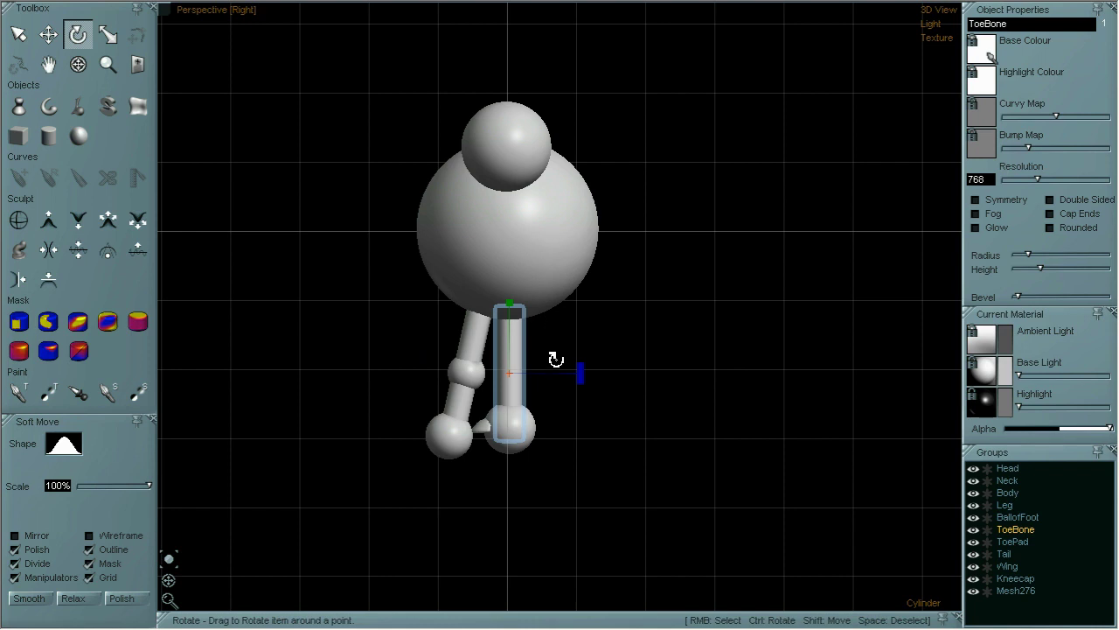
left_click_drag(582, 379, 557, 432)
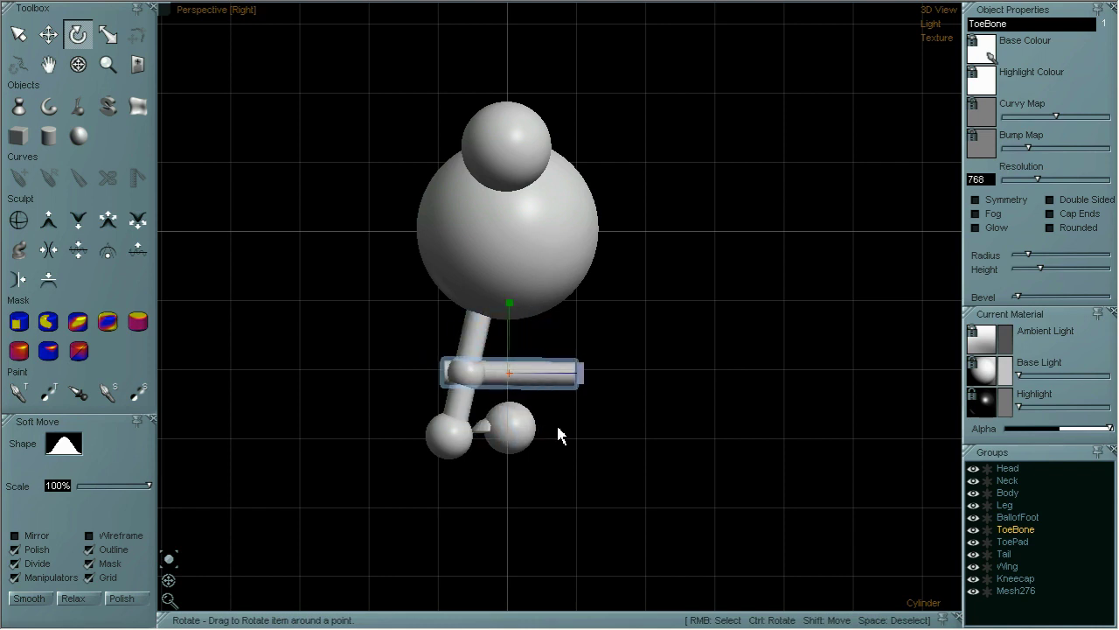
left_click(51, 38)
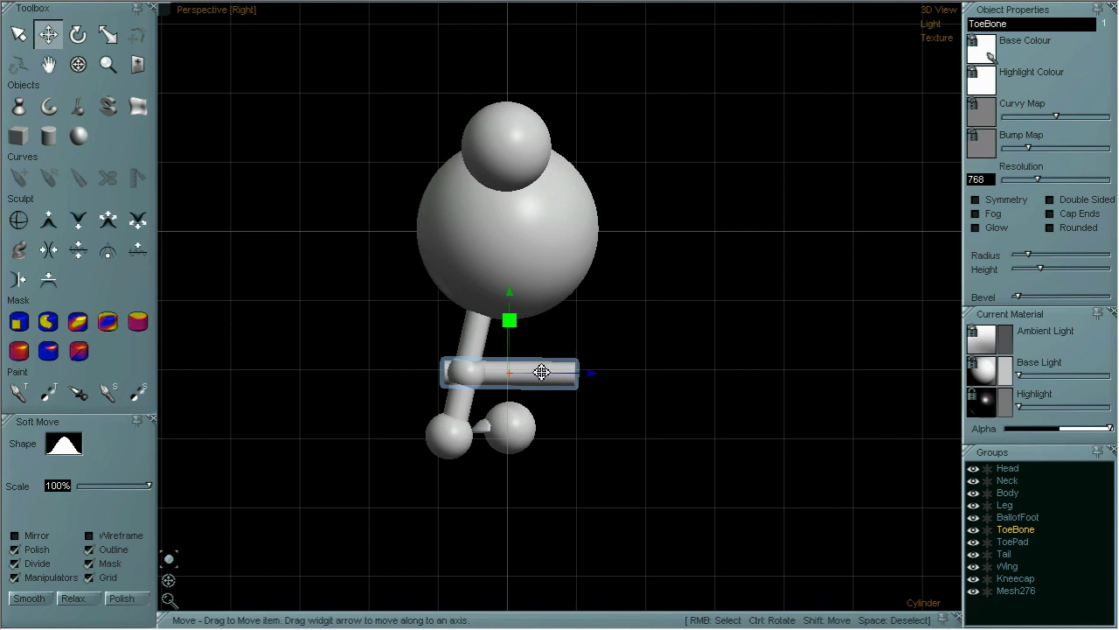
left_click_drag(588, 379, 670, 380)
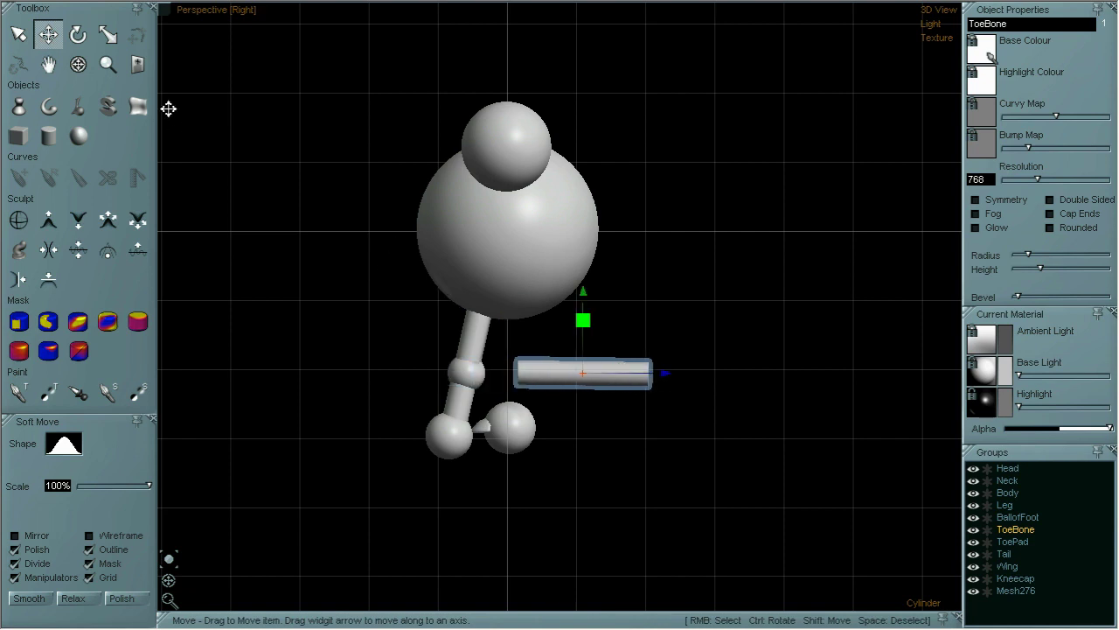
left_click_drag(590, 300, 592, 360)
- Stretch Mesh276 along the toe's length so it forms a longer, pointed claw on the ToePad
left_click(78, 65)
left_click_drag(227, 288, 522, 335)
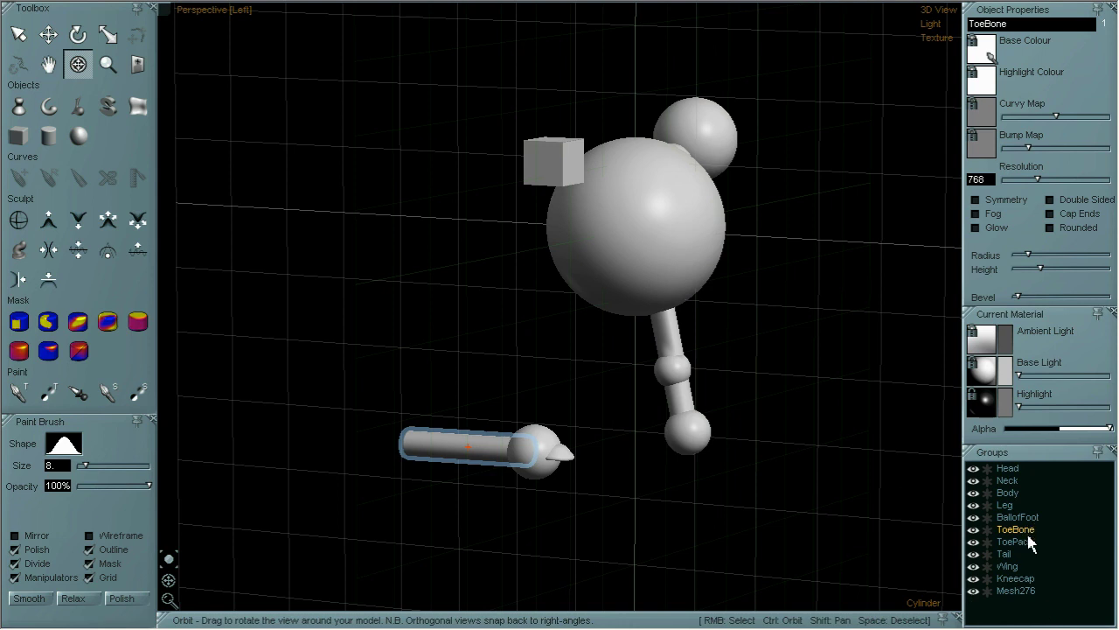
left_click(1018, 591)
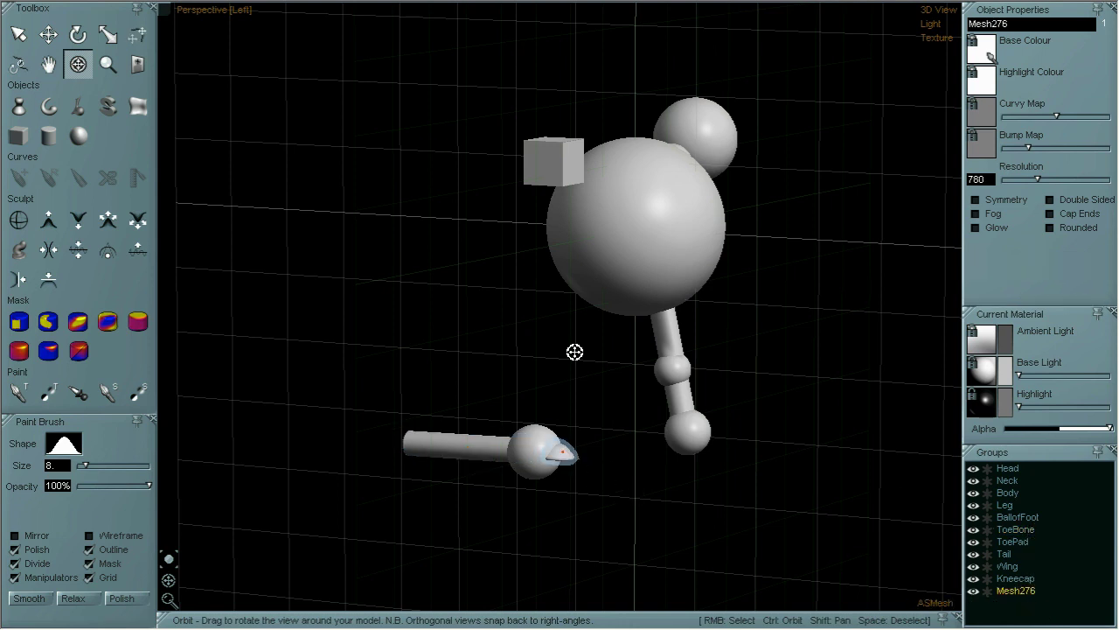
left_click(78, 37)
left_click(105, 40)
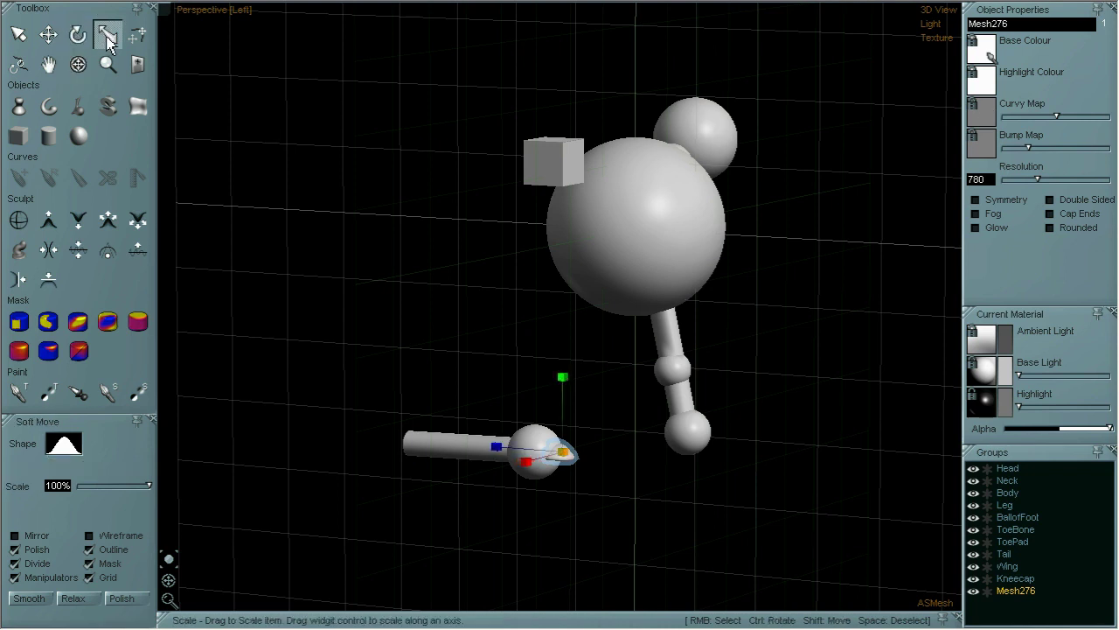
left_click_drag(498, 455, 444, 448)
left_click(87, 66)
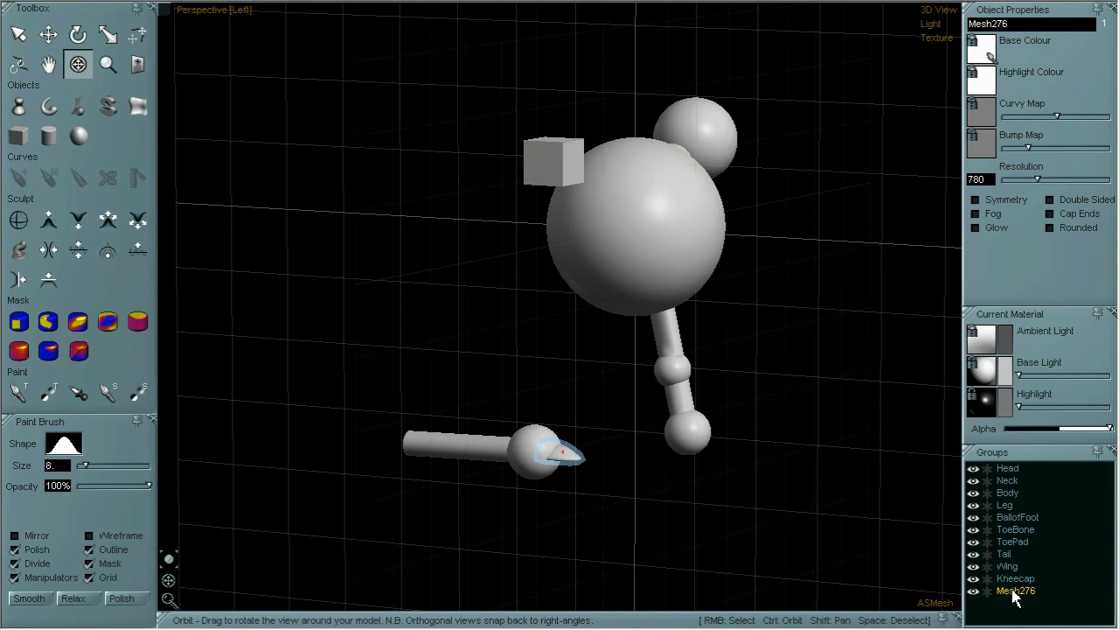
- Parent the ToePad and Mesh276 to the ToeBone in the groups list
left_click(1019, 540)
left_click_drag(1025, 537, 1023, 534)
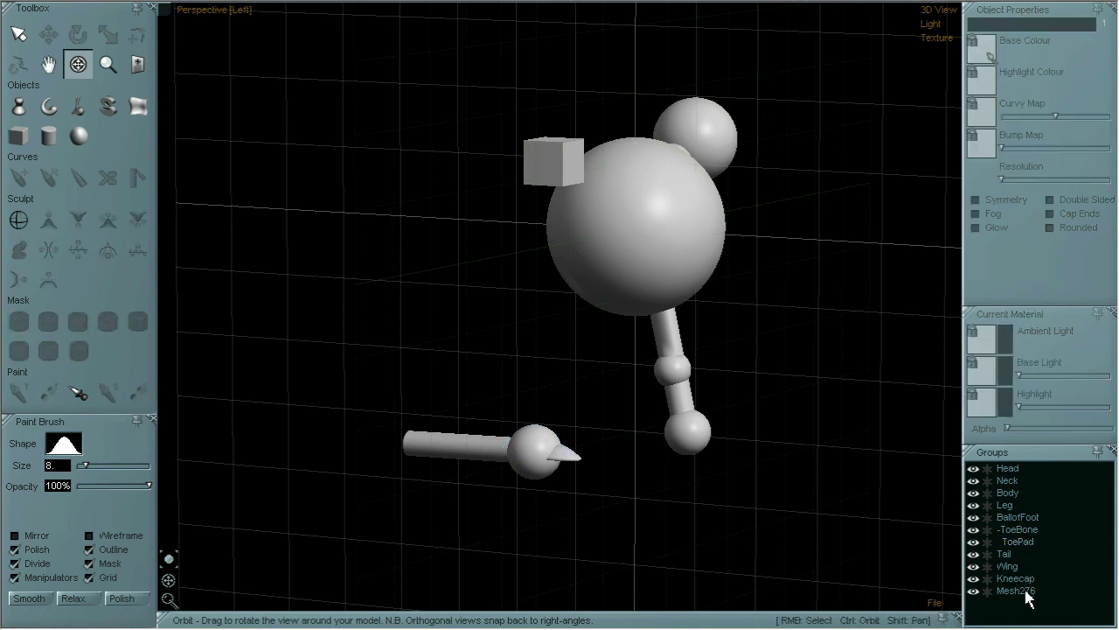
left_click(1026, 592)
left_click_drag(1024, 591, 1027, 532)
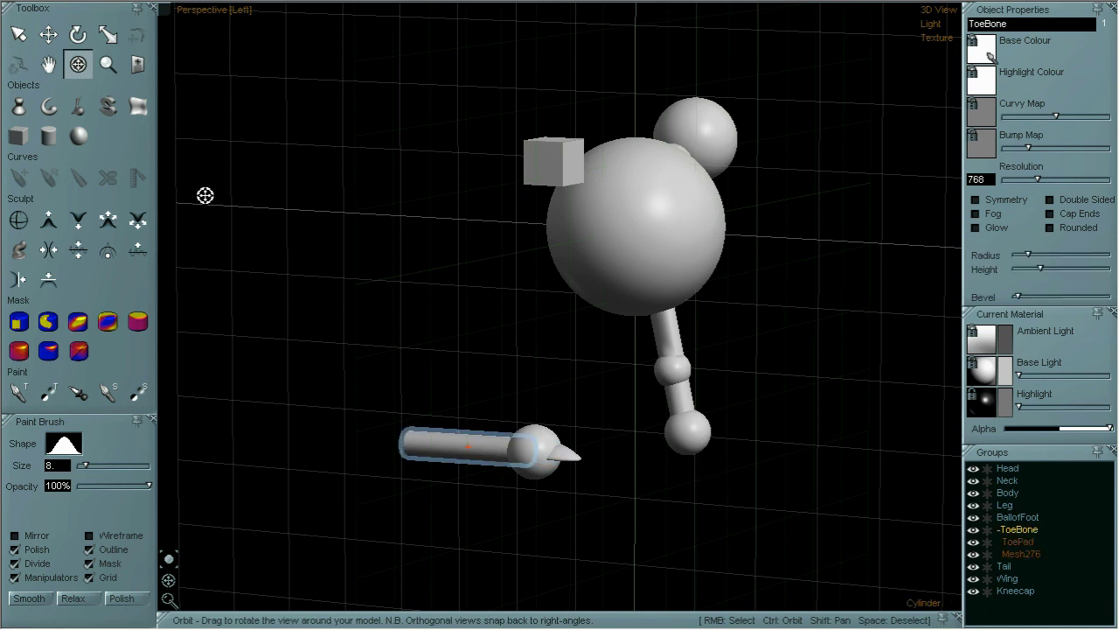
- Shrink the ToeBone assembly and move it so the bone's free end sits inside the BallofFoot sphere
left_click_drag(402, 323, 844, 553)
scroll(833, 493, "up", 3)
left_click(48, 35)
left_click_drag(545, 363, 547, 324)
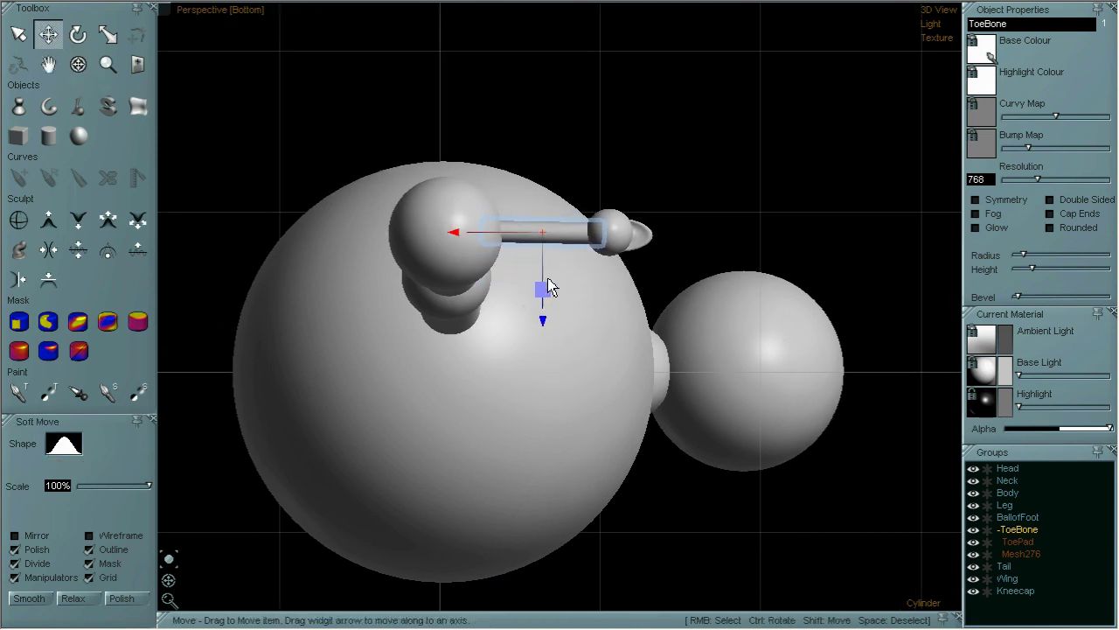
left_click_drag(456, 235, 500, 357)
- Duplicate the ToeBone together with its ToePad and Mesh276 claw, and show the foot from below
left_click(78, 64)
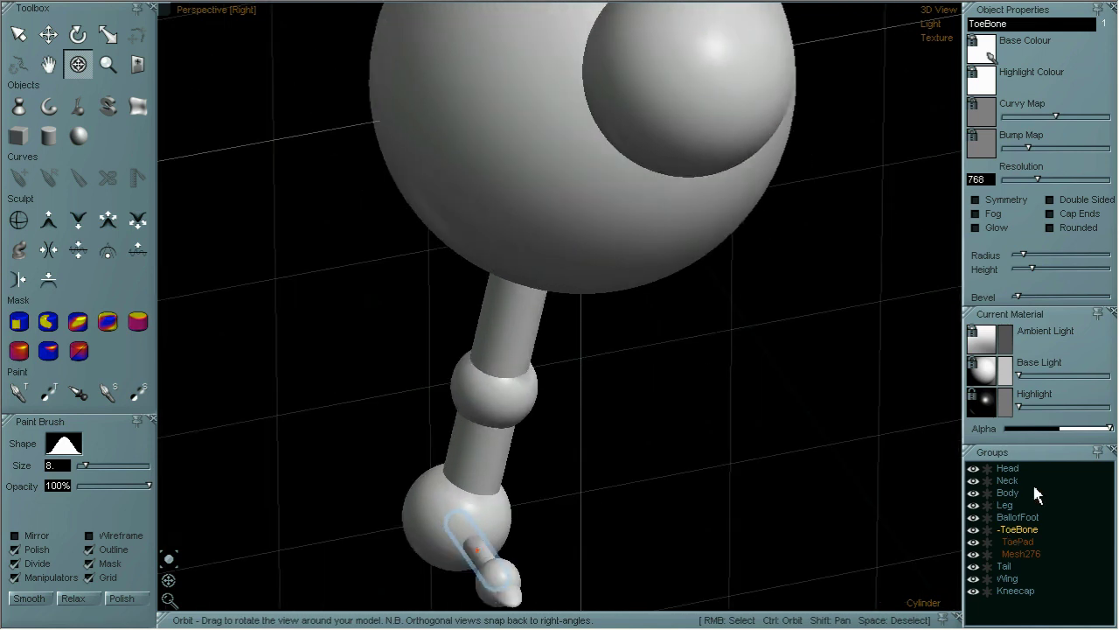
key("ctrl+d")
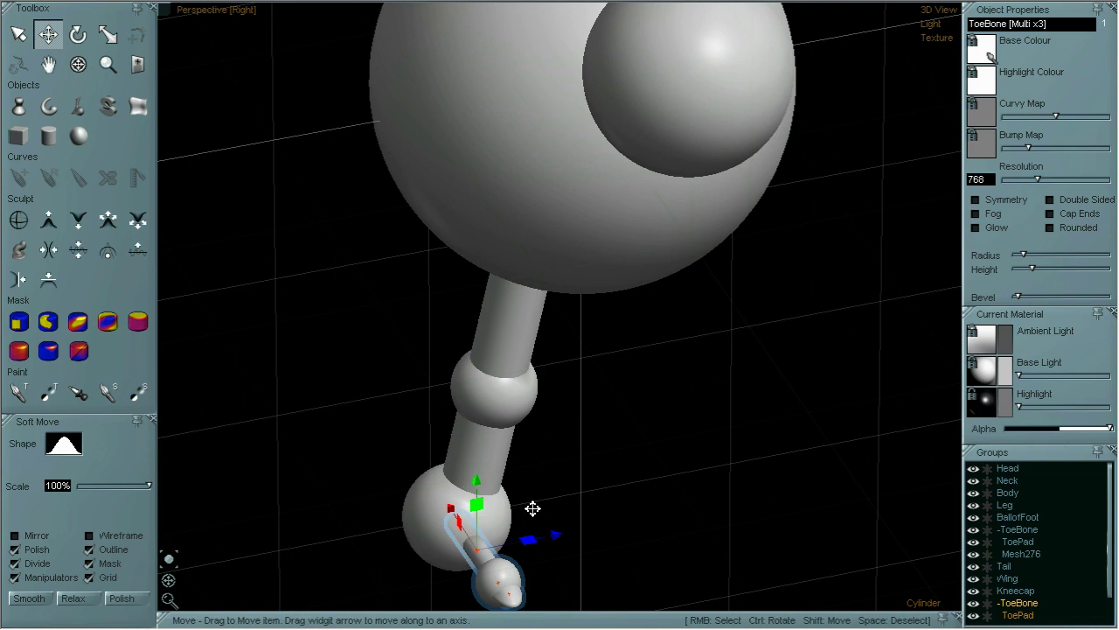
left_click(79, 66)
left_click_drag(655, 396, 655, 202)
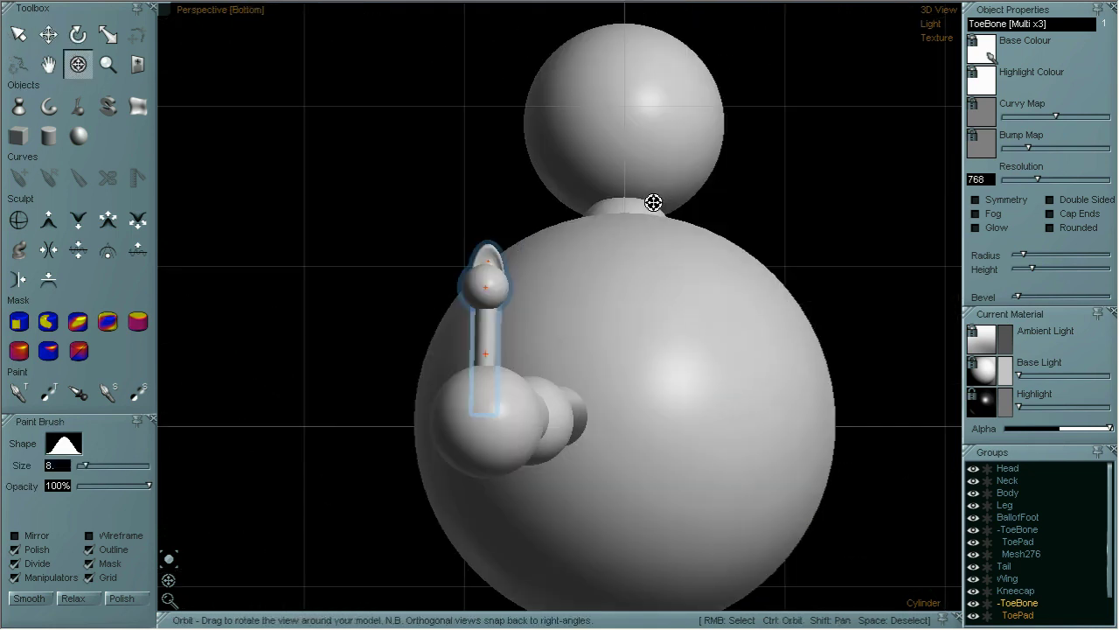
- Rotate the duplicate ToeBone assembly outward beside the first toe and place its base inside the BallofFoot sphere
left_click(50, 36)
left_click_drag(569, 358, 626, 357)
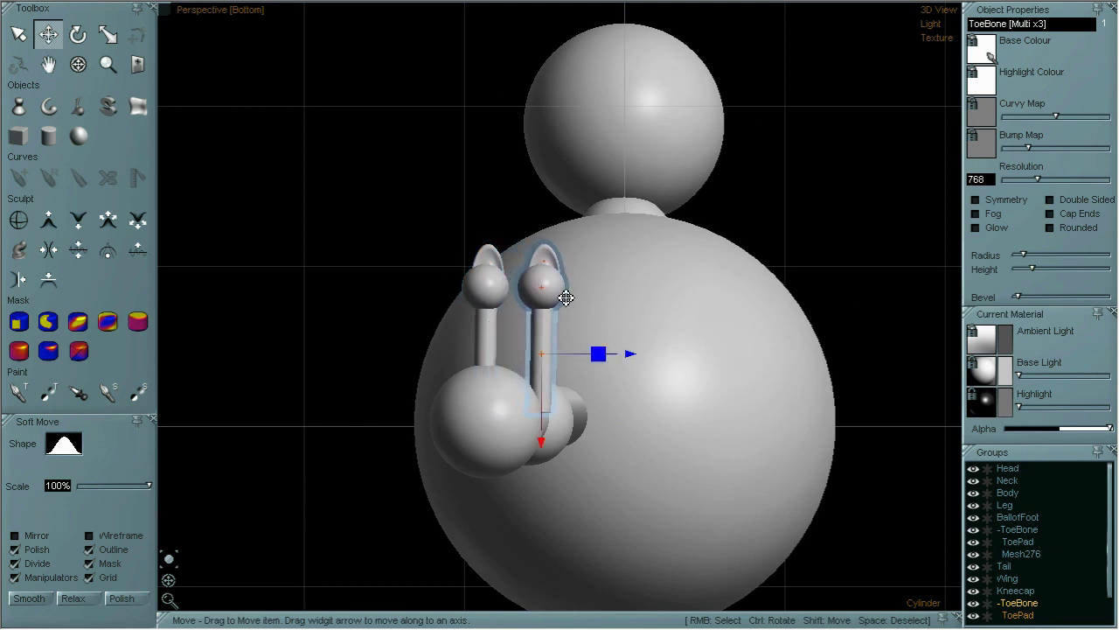
left_click(78, 34)
left_click_drag(542, 430, 580, 429)
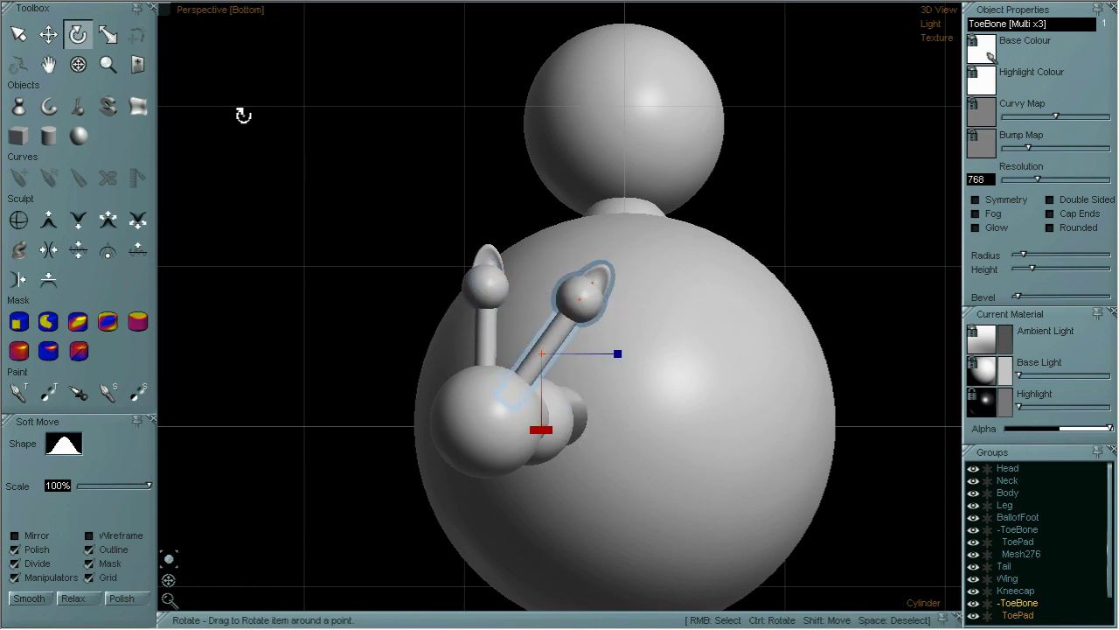
left_click(48, 34)
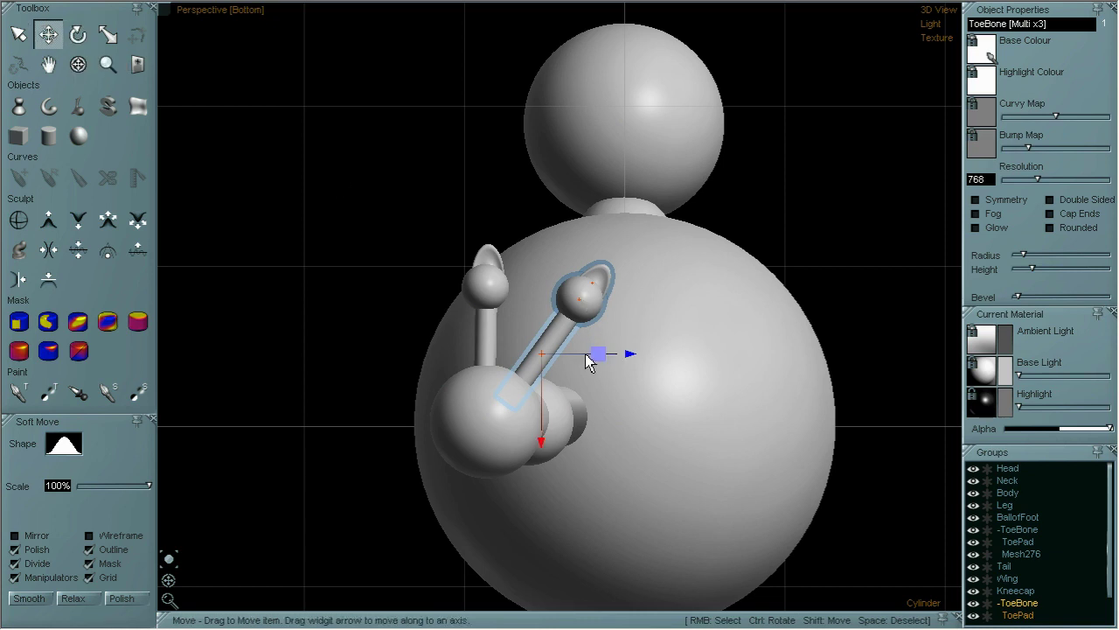
left_click_drag(637, 380, 612, 380)
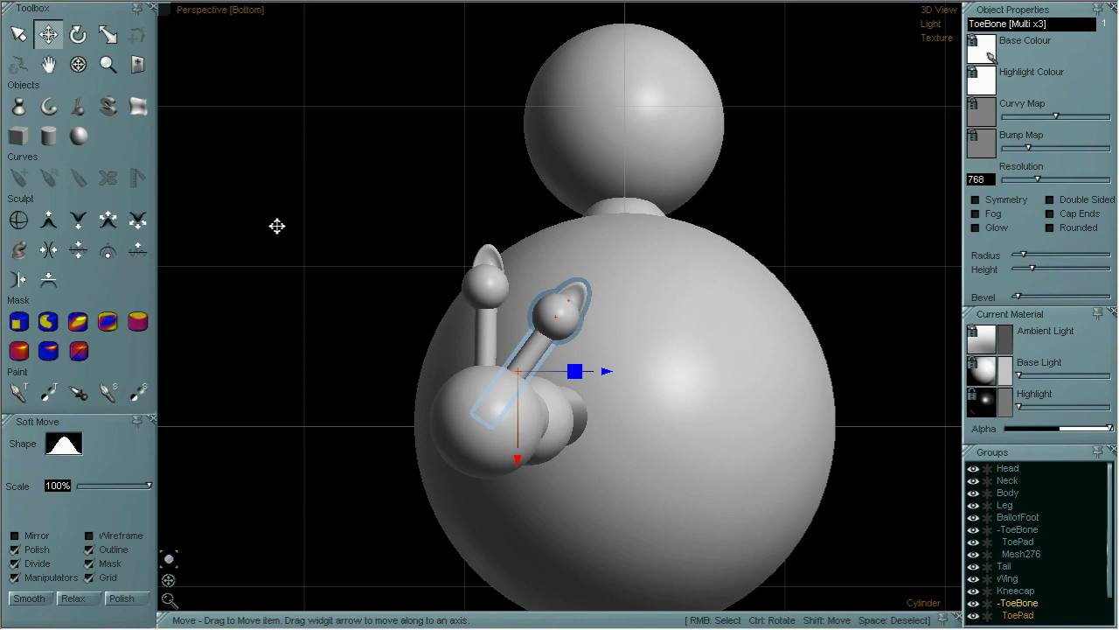
- Paste a third ToeBone assembly, angle it to the opposite side of the middle toe, and seat its base in the BallofFoot
key("ctrl+v")
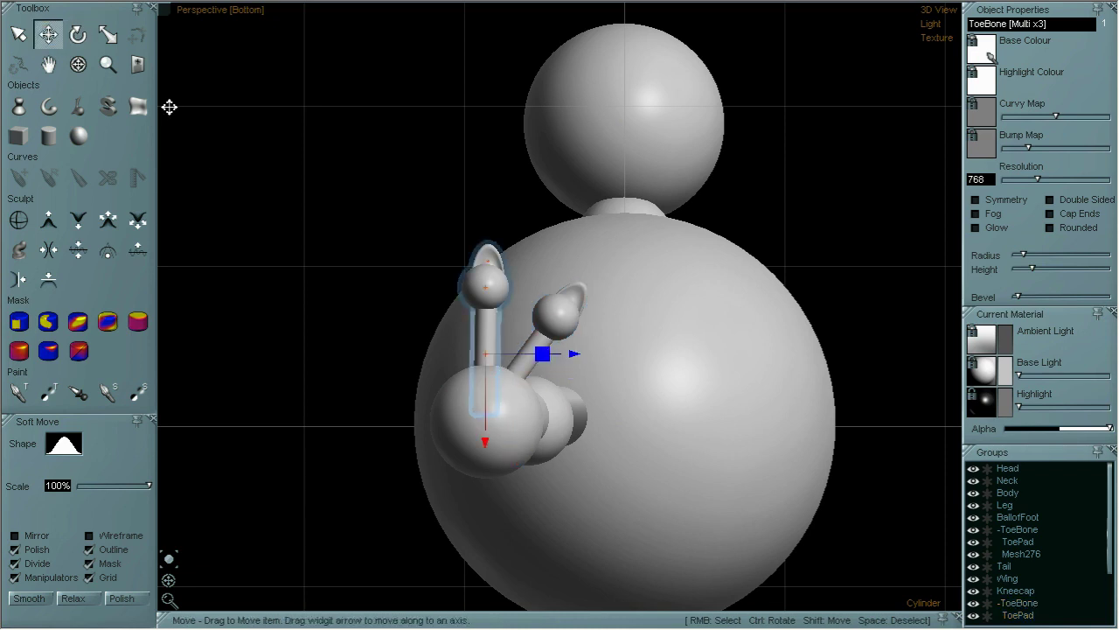
left_click(79, 36)
left_click_drag(500, 443, 442, 416)
left_click_drag(440, 416, 445, 412)
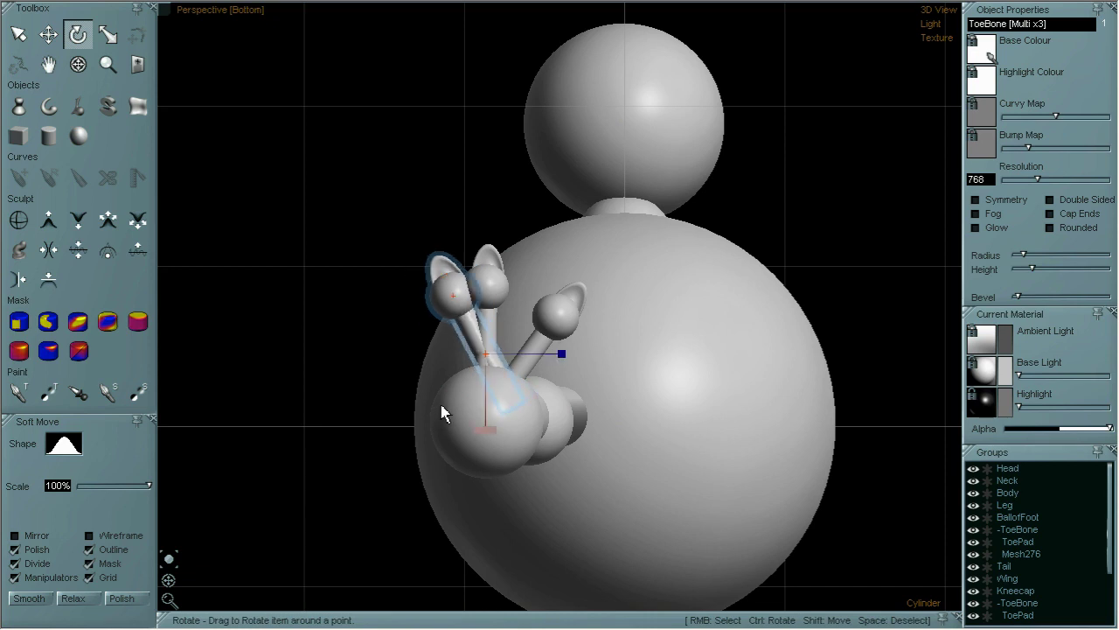
left_click(49, 36)
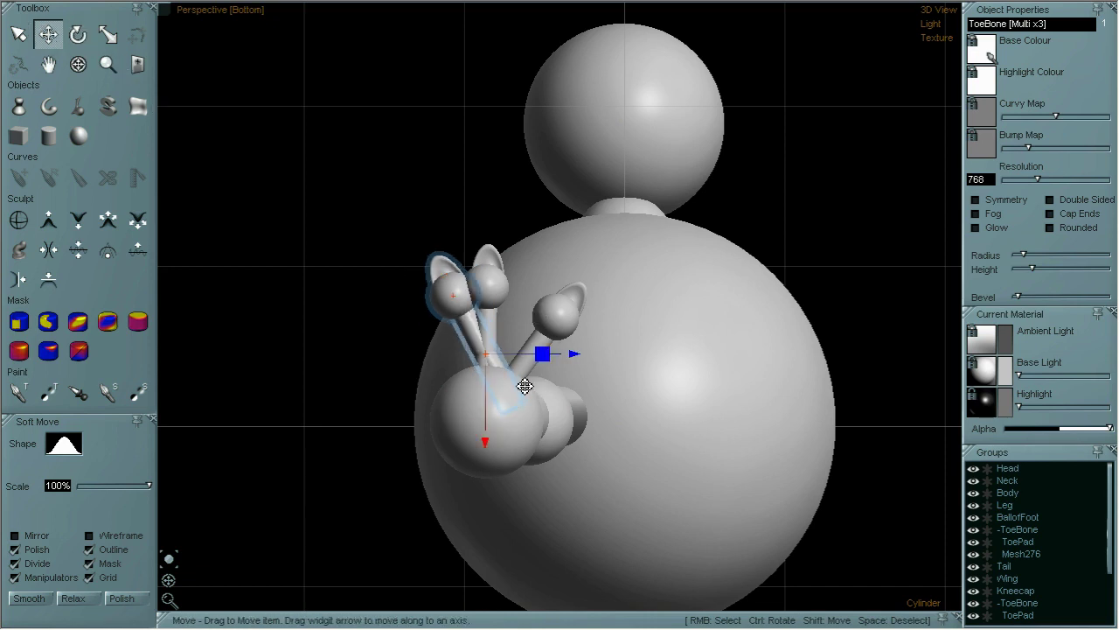
left_click_drag(570, 361, 537, 362)
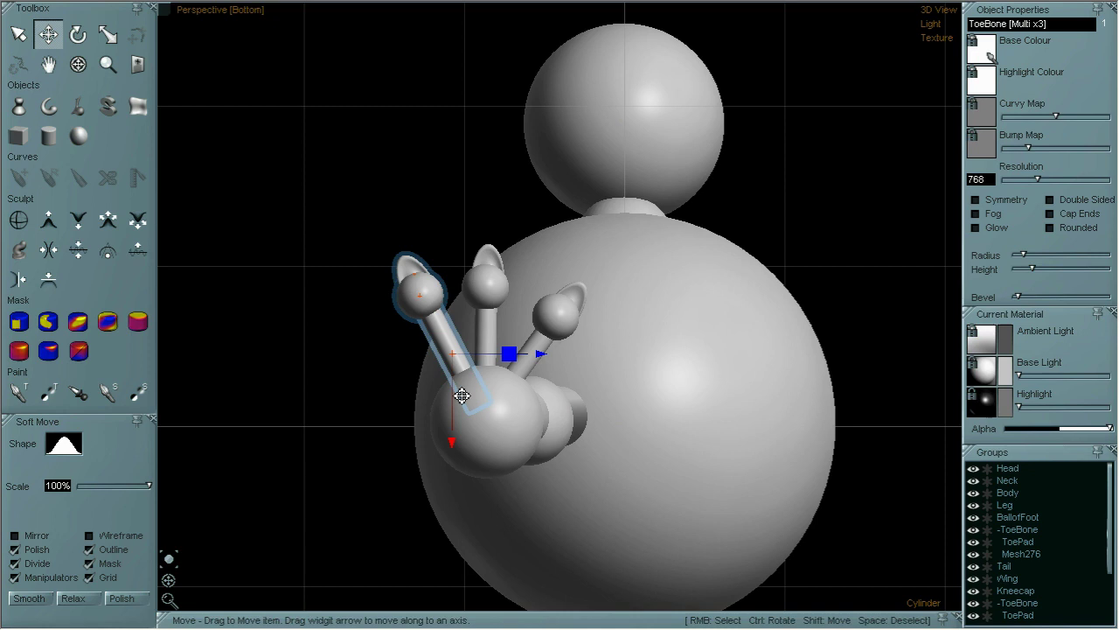
left_click_drag(454, 443, 455, 451)
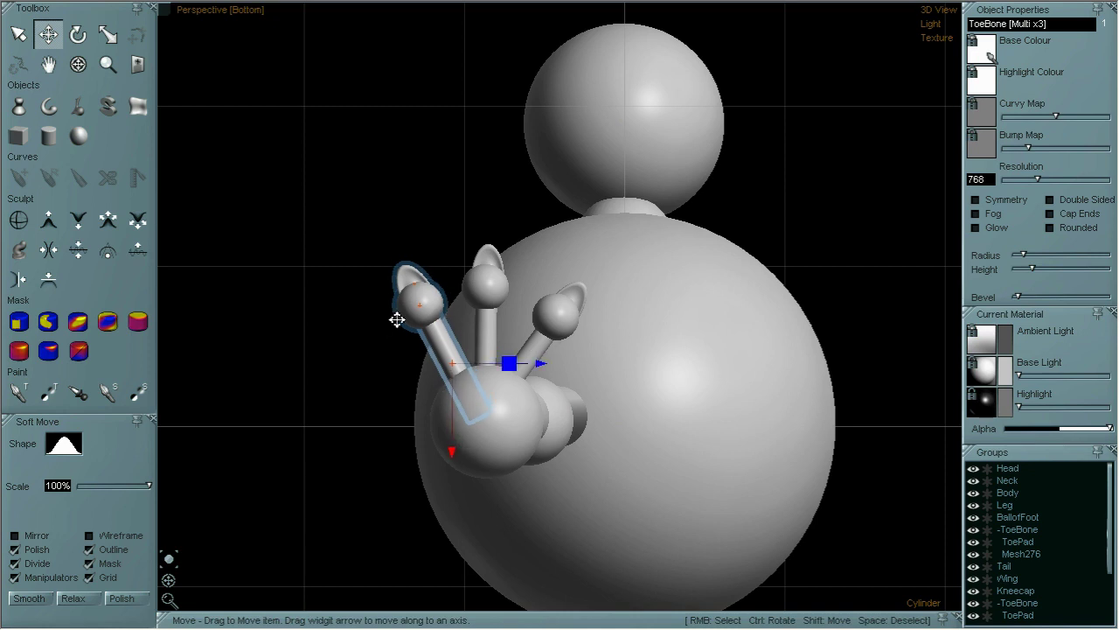
- Flatten the Tail cube vertically to less than half its height, with the model shown from the back
left_click(77, 64)
left_click_drag(262, 175, 390, 355)
scroll(415, 340, "down", 5)
left_click_drag(624, 359, 425, 395)
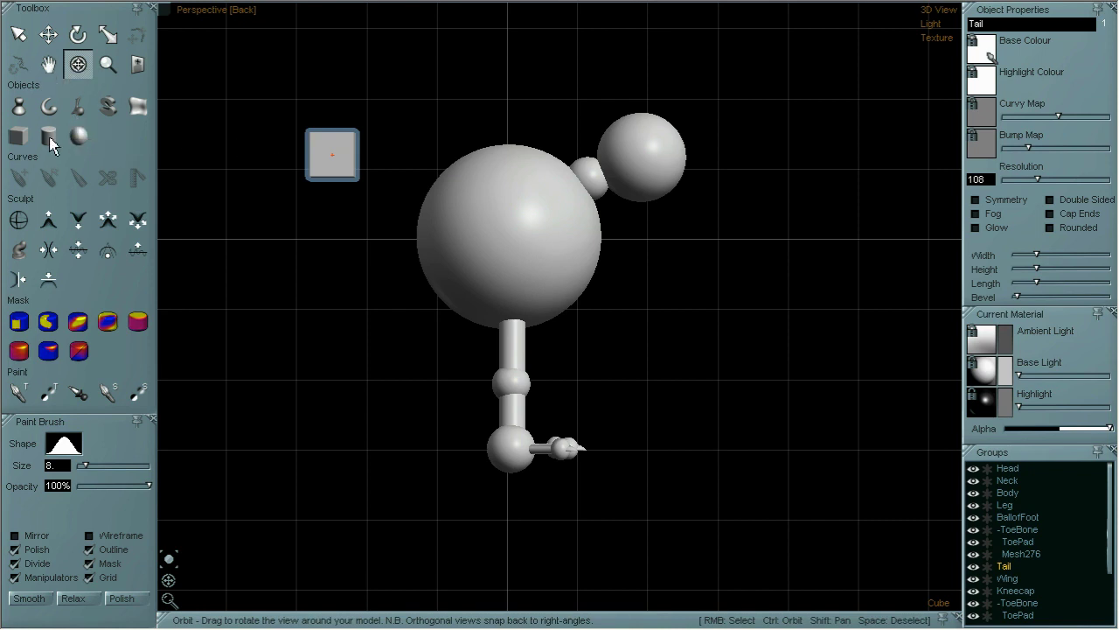
left_click(107, 36)
left_click_drag(345, 85, 336, 129)
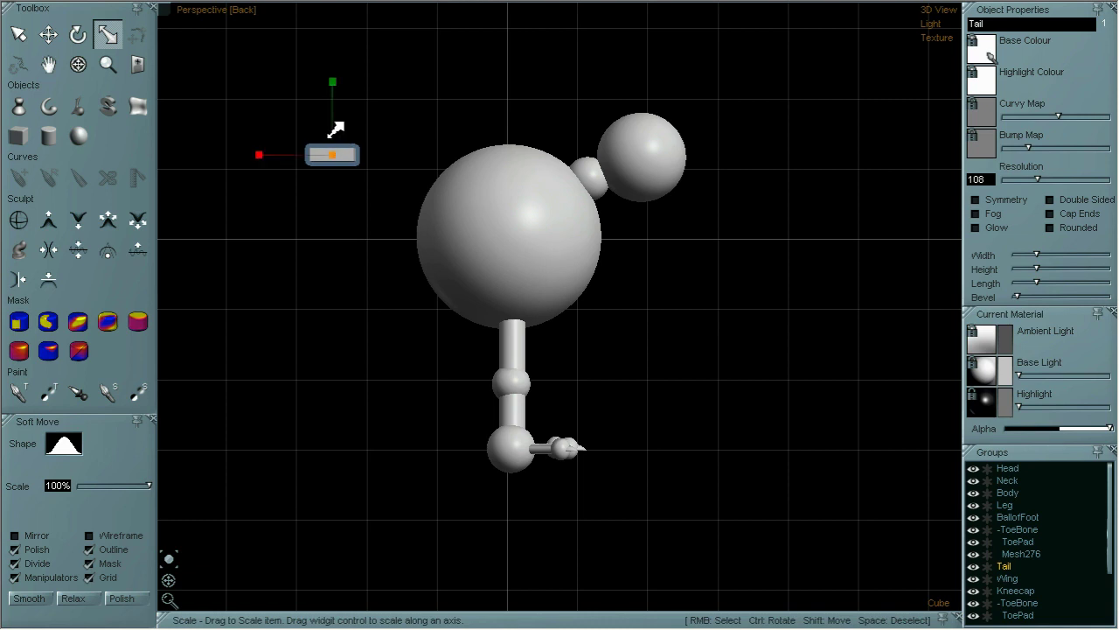
- Move the flattened Tail down and inward so its edge touches the rear of the Body sphere
left_click(48, 39)
left_click_drag(337, 75, 337, 147)
left_click_drag(234, 251, 317, 247)
- Rotate the Tail about 45° in the top view so one corner points into the Body and the opposite one backward
left_click(78, 65)
left_click_drag(362, 175, 362, 240)
key("ctrl")
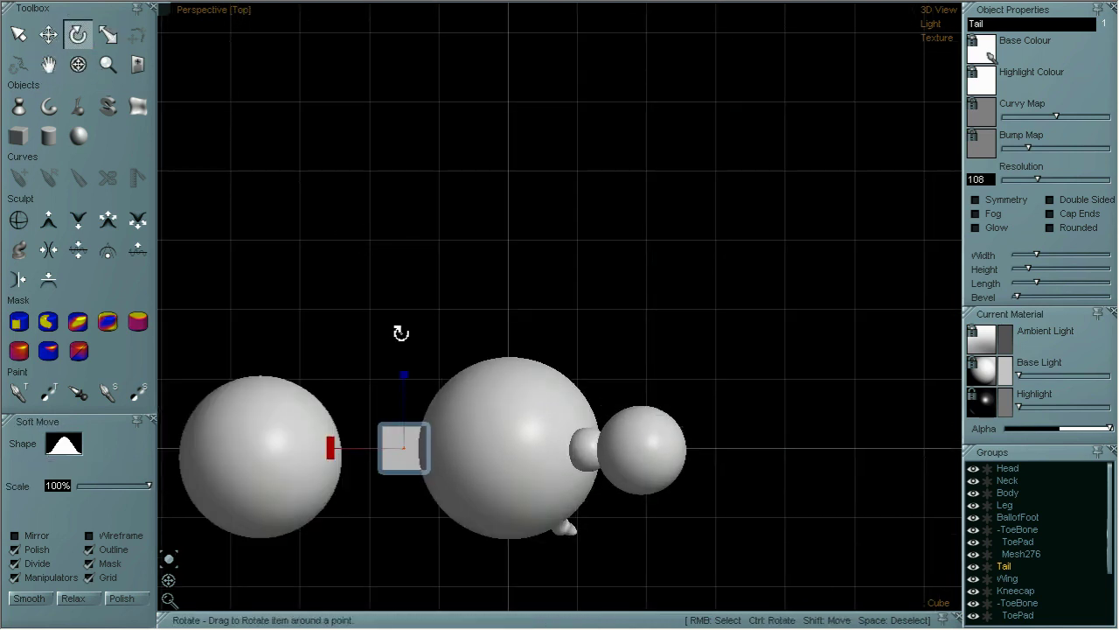
left_click_drag(335, 449, 350, 409)
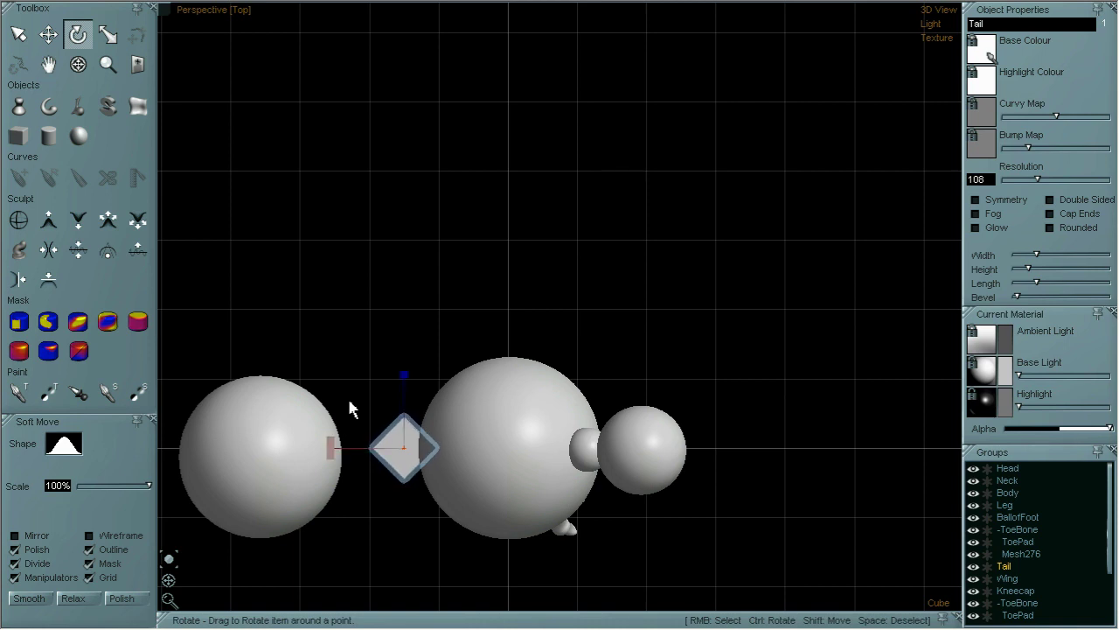
left_click(51, 39)
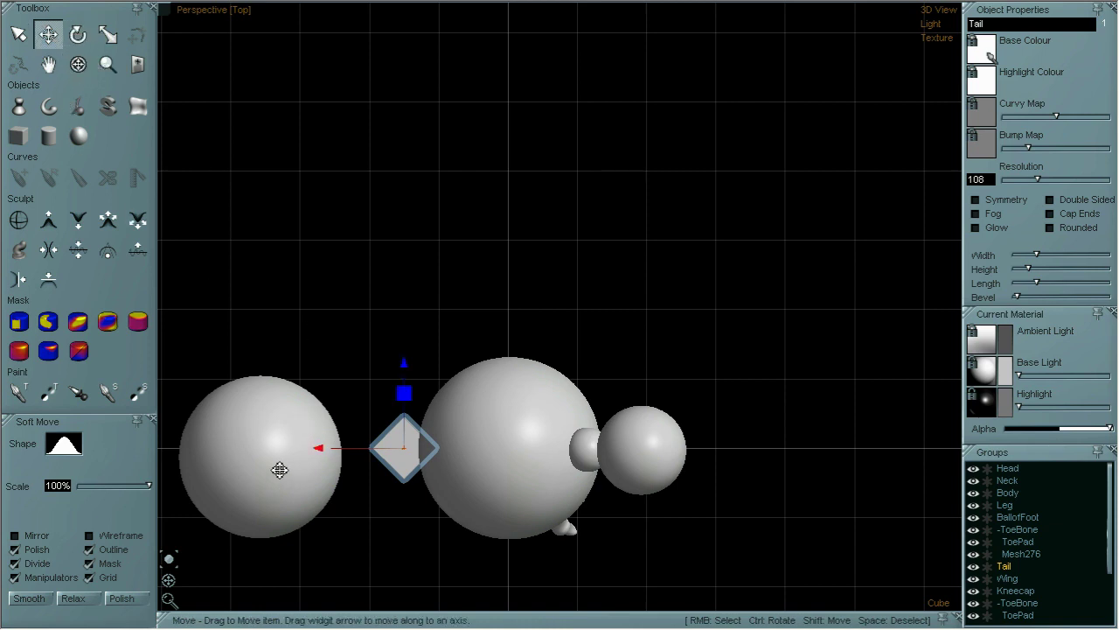
- Convert the Wing sphere to an editable mesh
left_click(78, 63)
left_click_drag(350, 224, 604, 377)
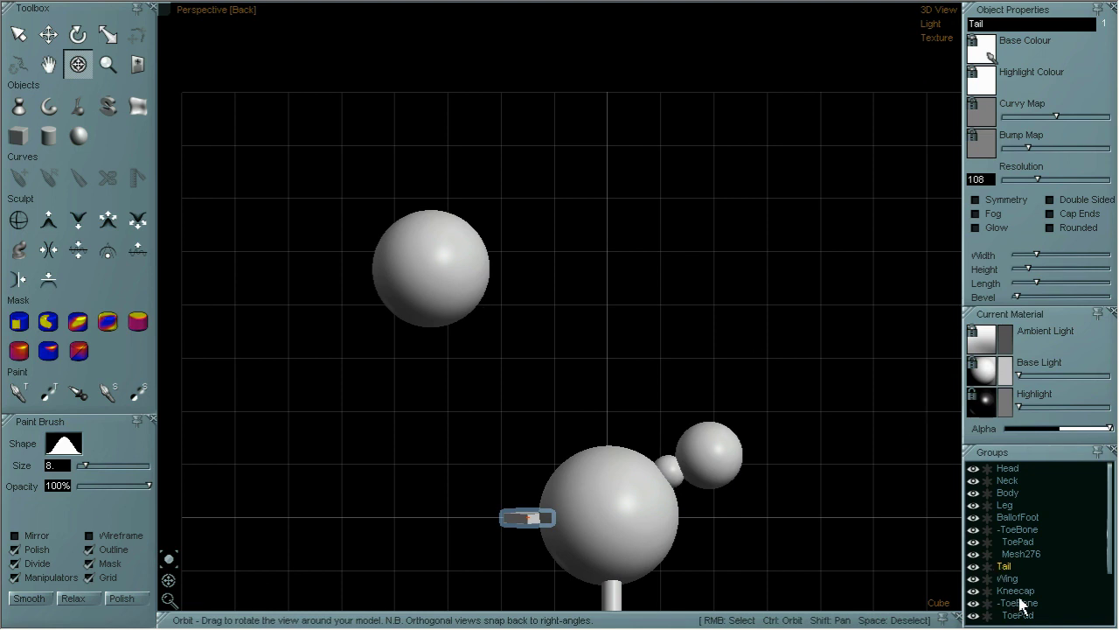
scroll(1069, 571, "down", 1)
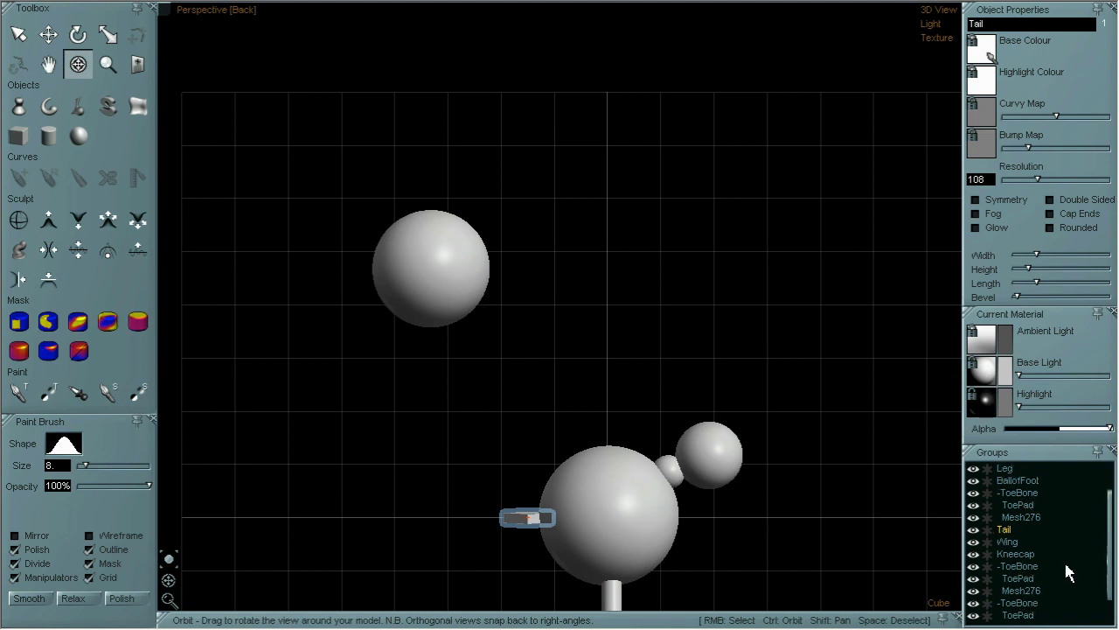
left_click(1005, 541)
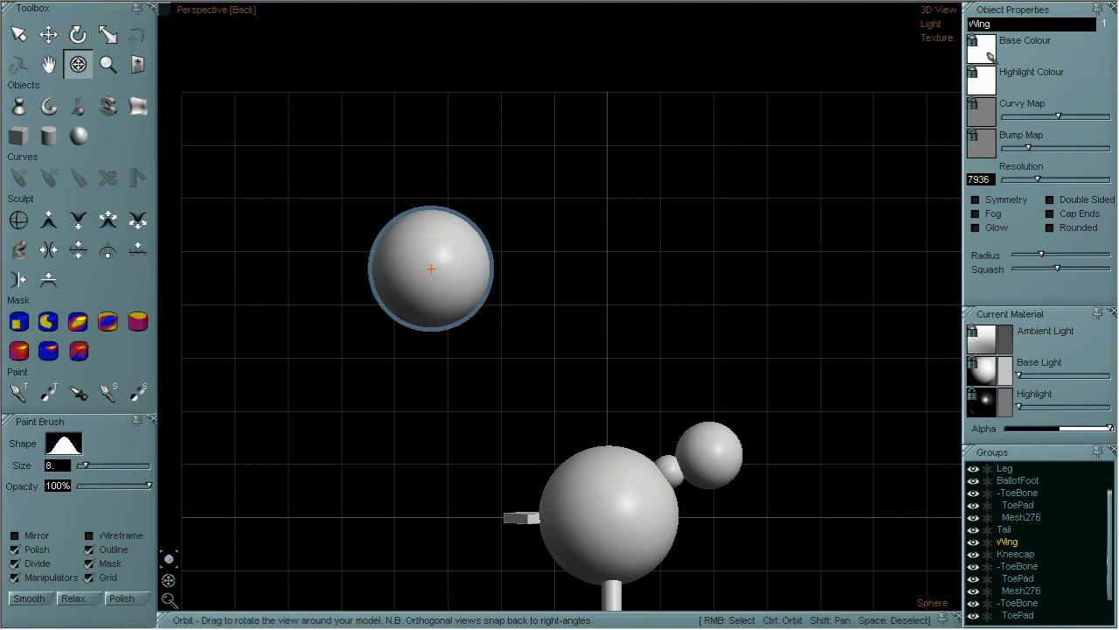
right_click(210, 79)
left_click(216, 177)
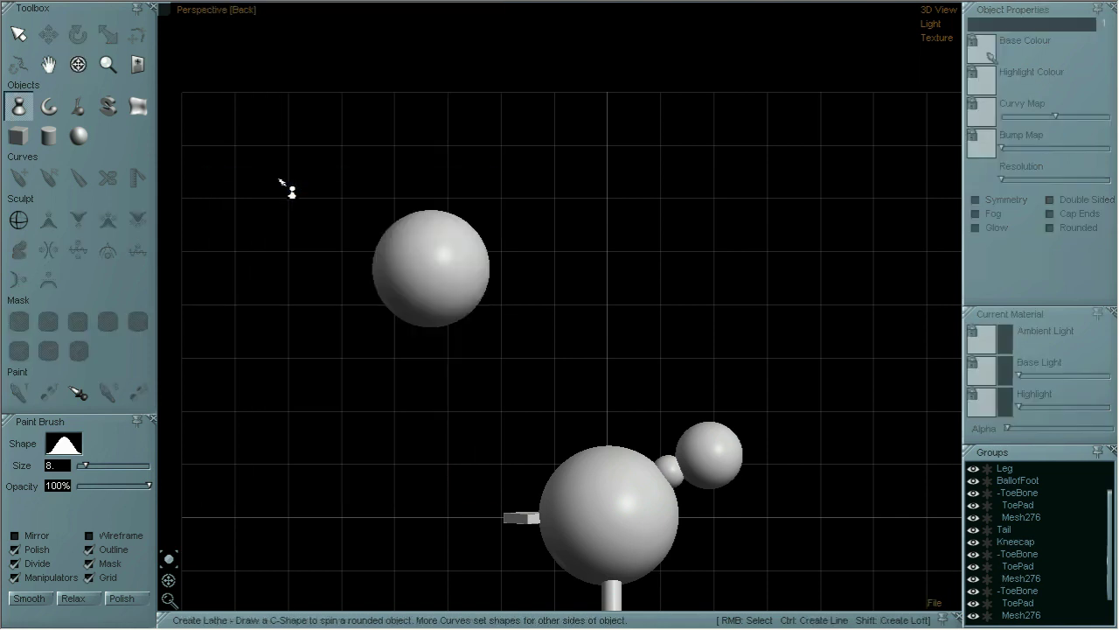
- Mask the lower half of Mesh340 with a rectangular mask in the left view and delete it
left_click(77, 65)
left_click_drag(298, 288, 399, 300)
left_click_drag(499, 219, 361, 205, "shift")
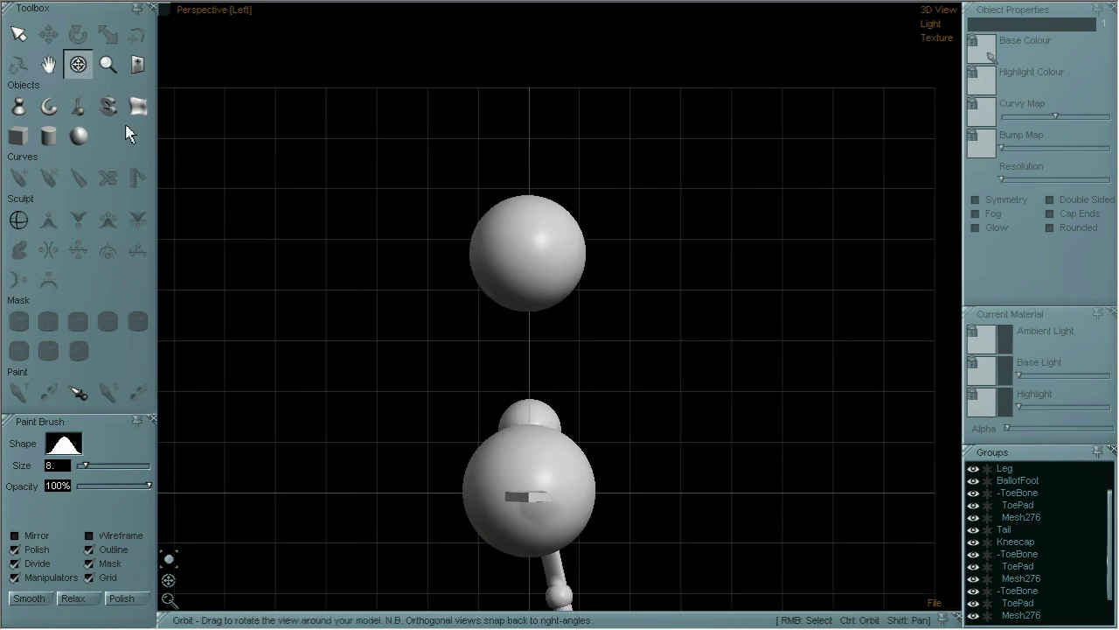
scroll(1022, 574, "down", 2)
left_click(1018, 580)
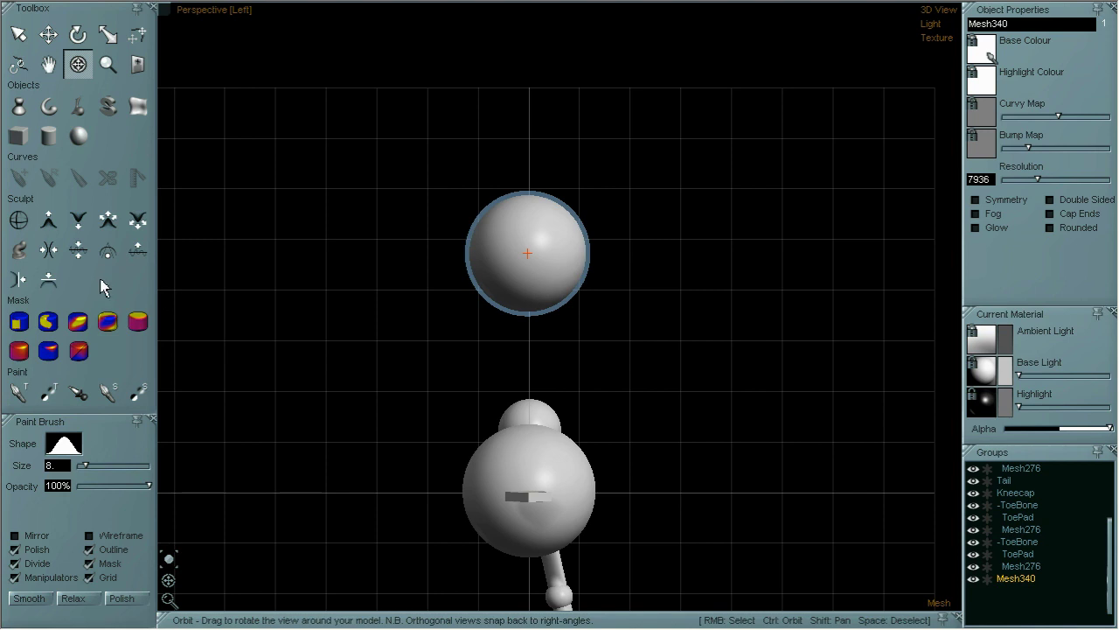
left_click(19, 322)
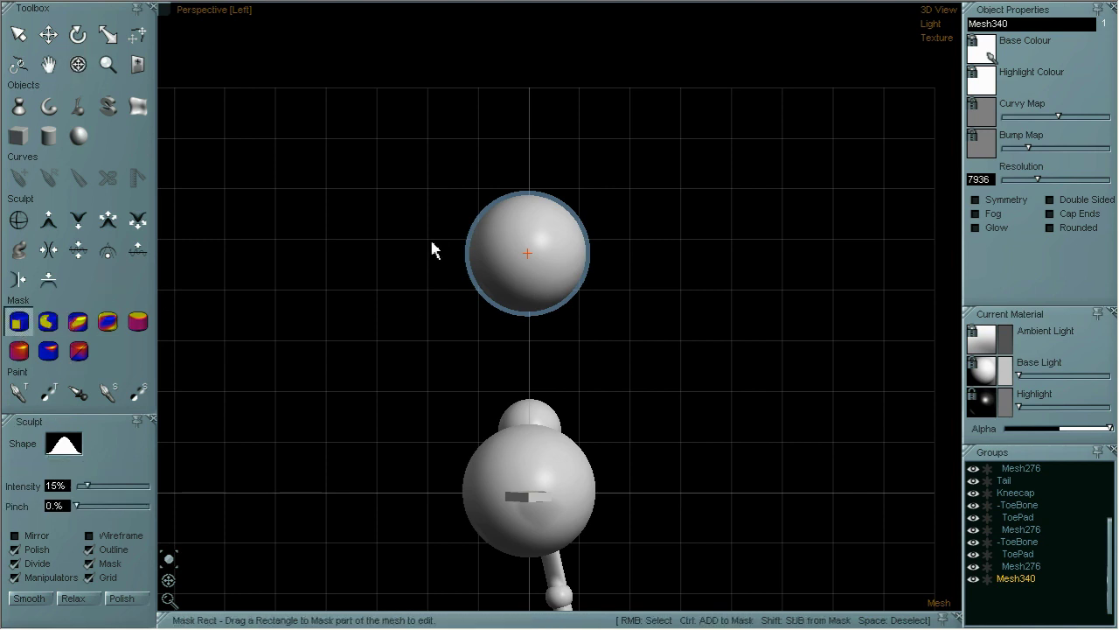
left_click_drag(430, 256, 654, 338)
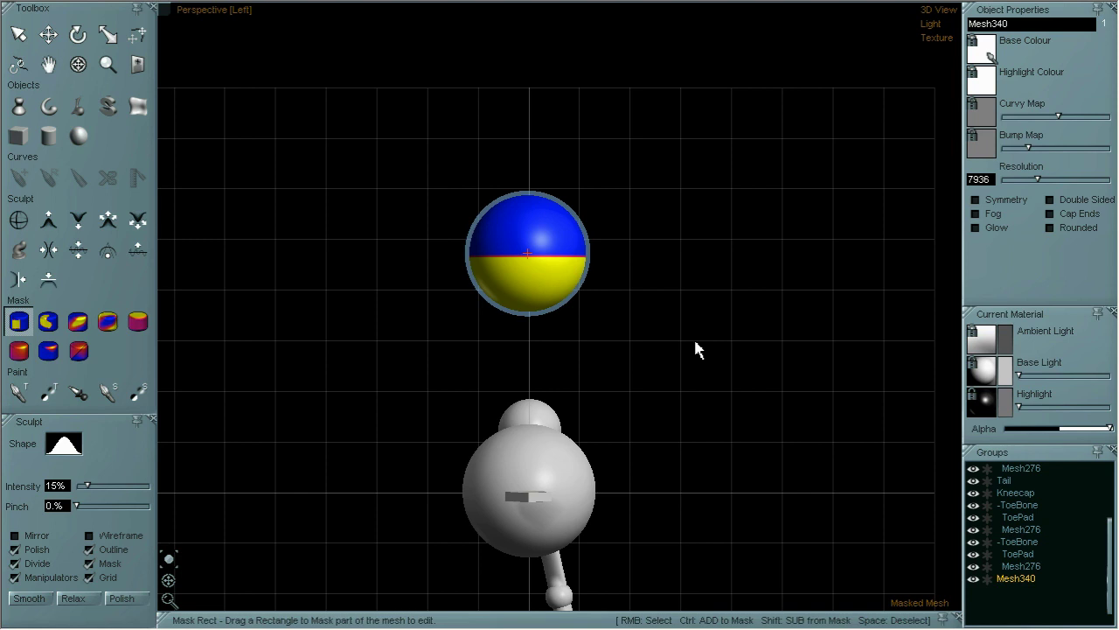
key("Delete")
- Cap the open underside of the Mesh340 half sphere and inspect the closed surface from below
left_click(212, 7)
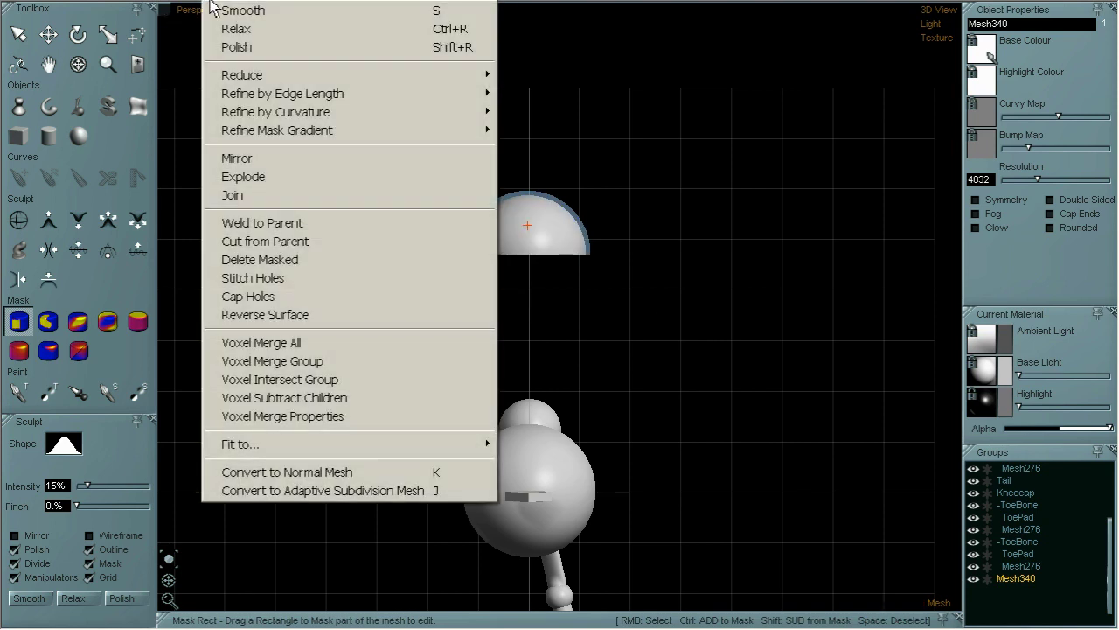
left_click(271, 297)
left_click(78, 64)
left_click_drag(784, 363, 480, 182)
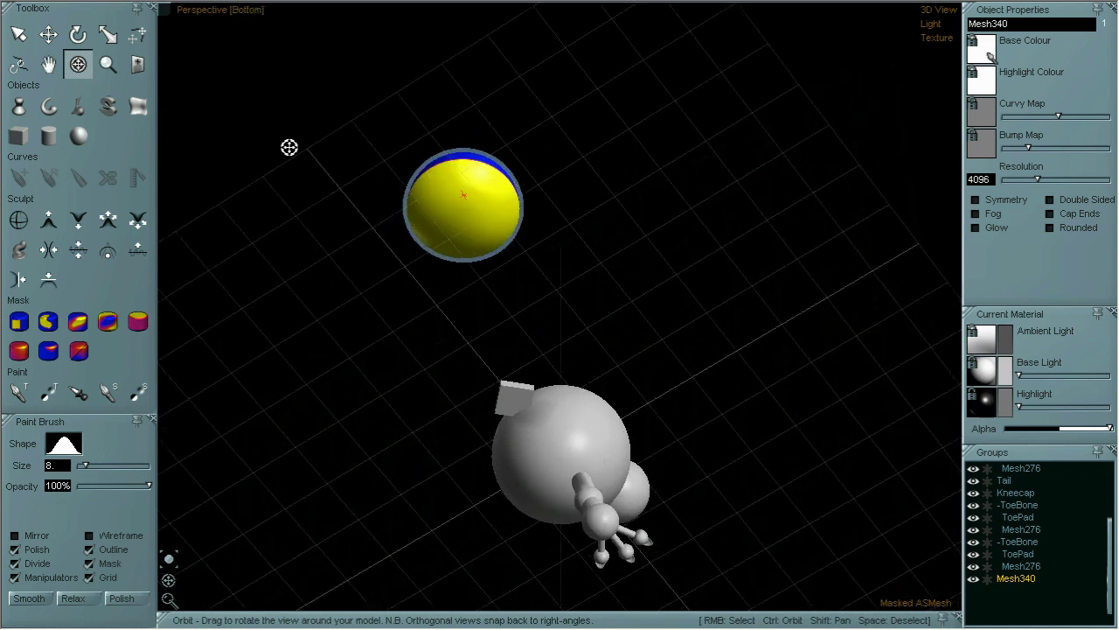
left_click_drag(377, 141, 550, 257)
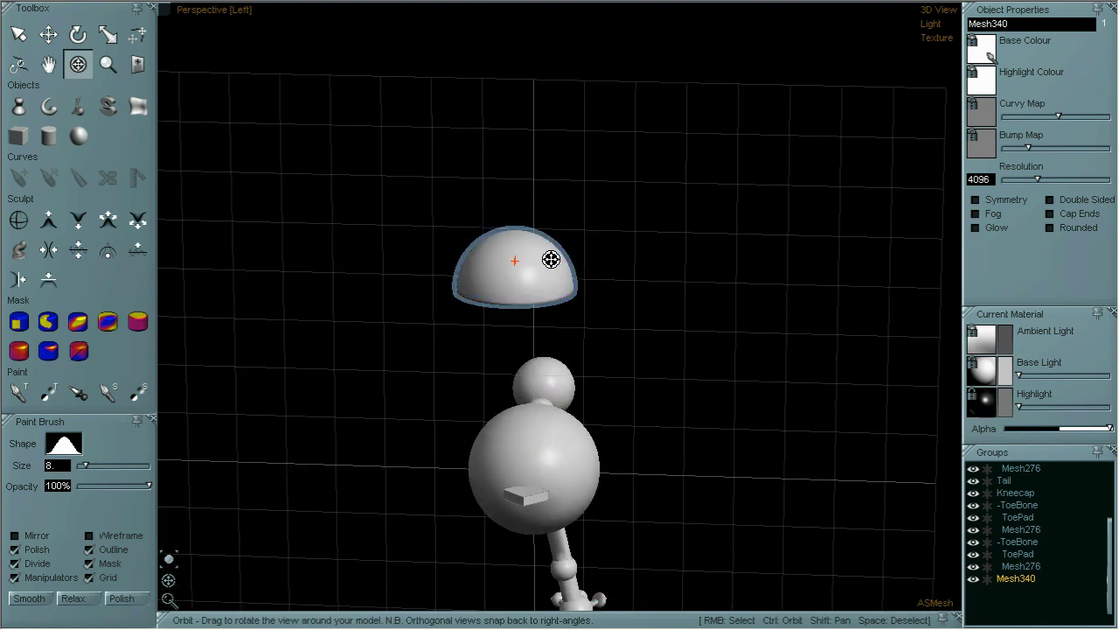
- Mask the vertical half of Mesh340 on the side away from the Leg in the left view and delete it
key("shift")
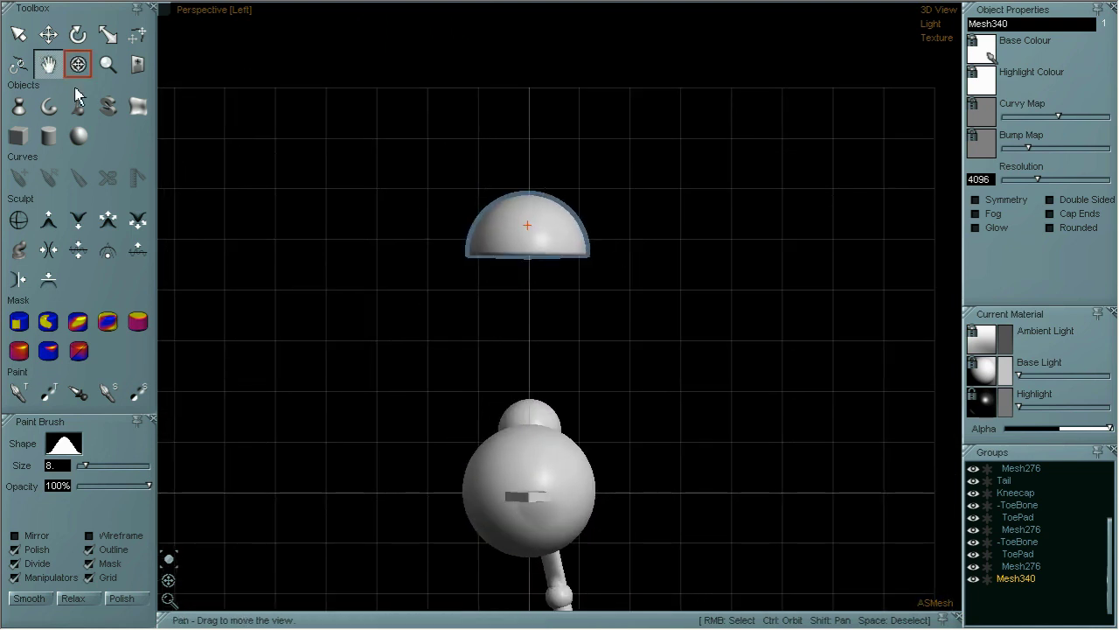
left_click(19, 322)
left_click_drag(424, 139, 525, 282)
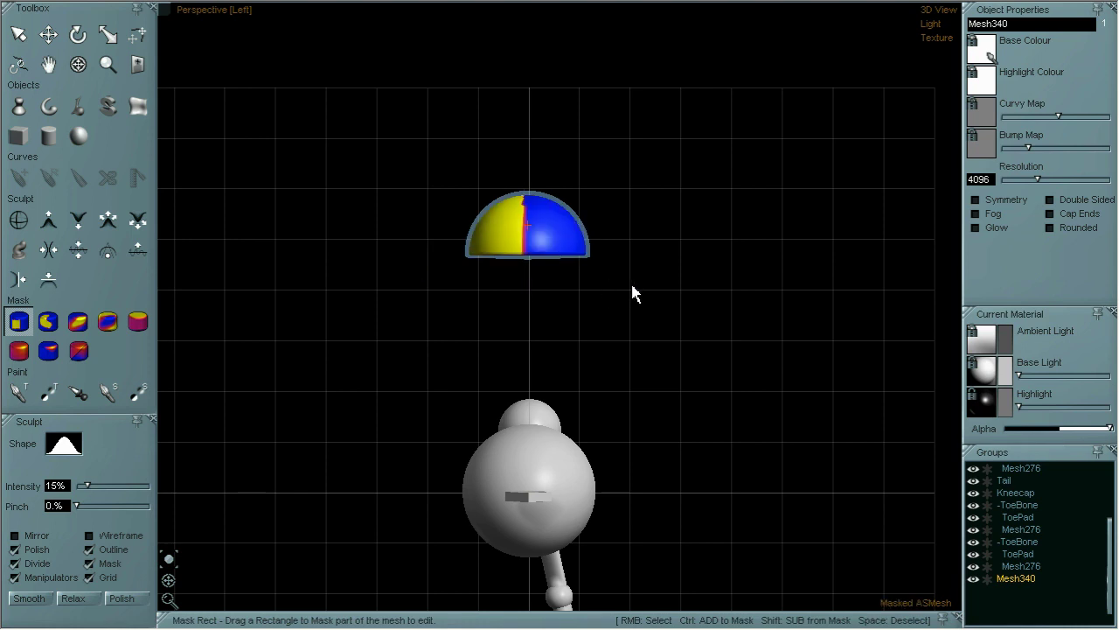
key("Delete")
- Cap the open vertical side of the quarter-sphere Mesh340 and check the closed face
left_click(241, 6)
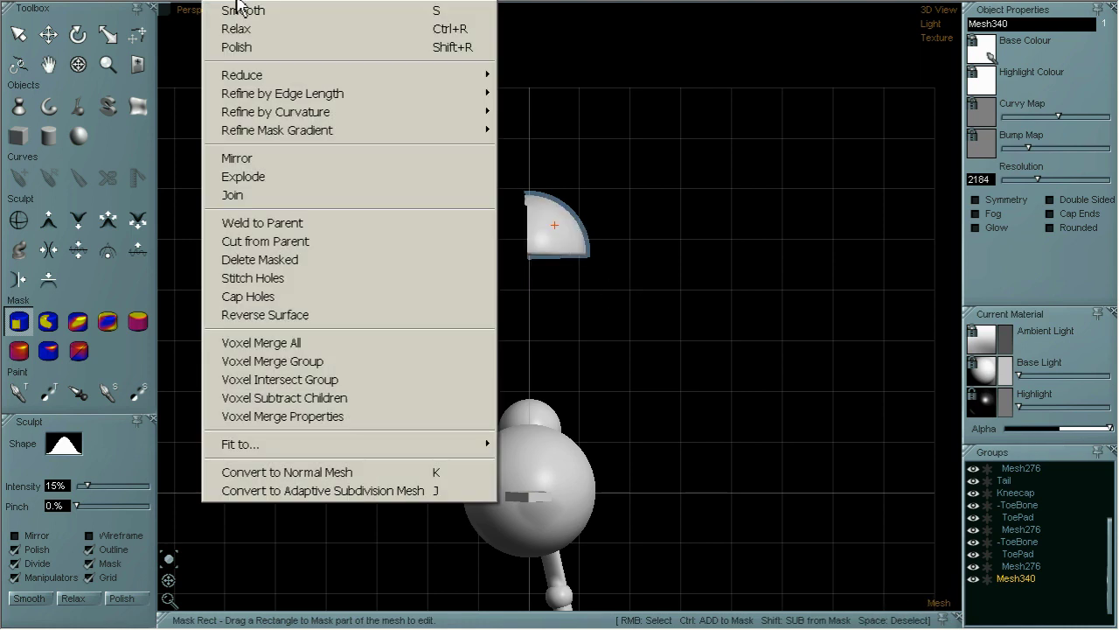
left_click(248, 297)
left_click(77, 63)
mouse_move(453, 236)
left_mouse_down()
mouse_move(480, 237)
mouse_move(357, 227)
mouse_move(342, 128)
mouse_move(589, 250)
mouse_move(490, 272)
mouse_move(439, 249)
left_mouse_up()
key("space")
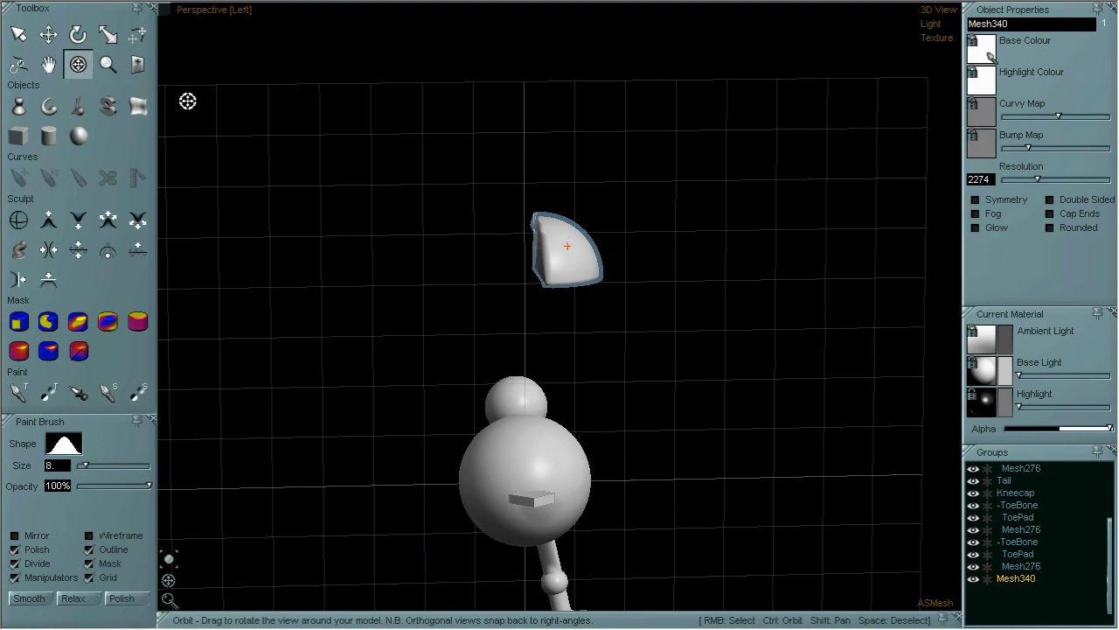
left_click_drag(458, 211, 445, 198)
- Move Mesh340 down and across so it sits against the upper side of the Body sphere as a wing
left_click(48, 34)
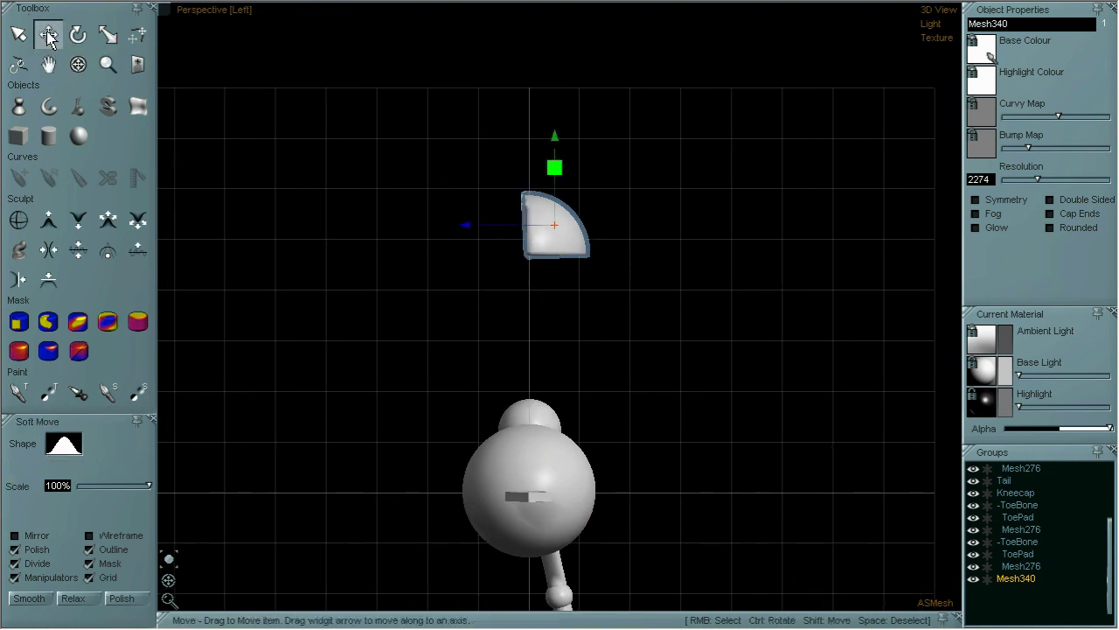
left_click_drag(553, 143, 567, 349)
mouse_move(474, 435)
left_mouse_down()
mouse_move(492, 444)
mouse_move(473, 428)
left_mouse_up()
left_click(79, 66)
left_click_drag(345, 327, 502, 342)
key("shift")
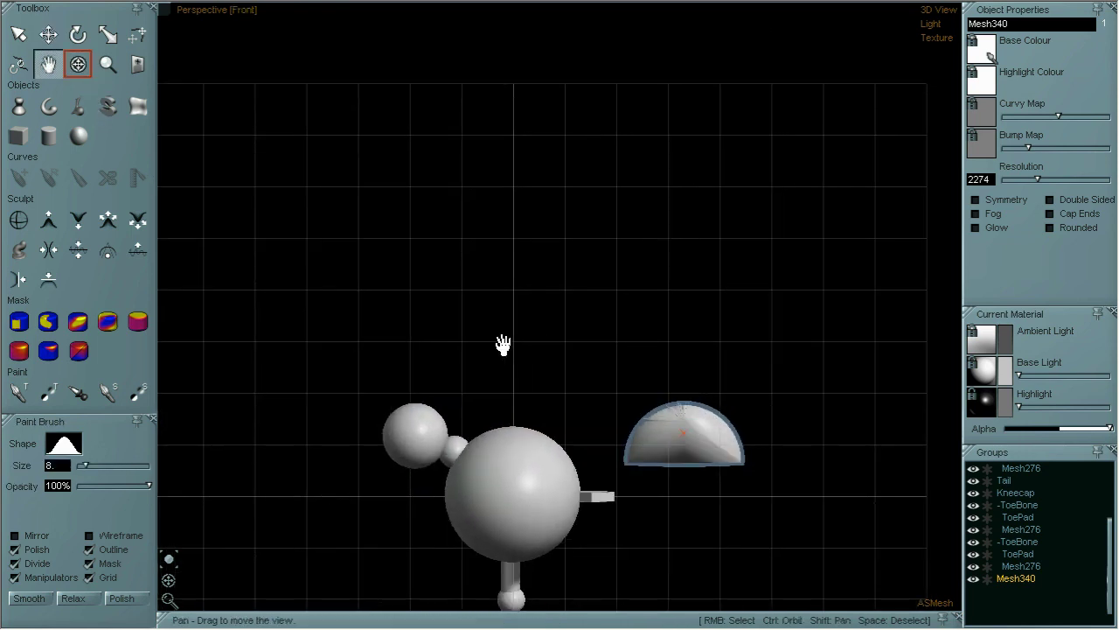
left_click(48, 34)
left_click_drag(782, 433, 619, 427)
left_click_drag(532, 354, 535, 370)
- Stretch Mesh340 lengthwise to slightly more than the Body's width and reduce its height a little
left_click(107, 33)
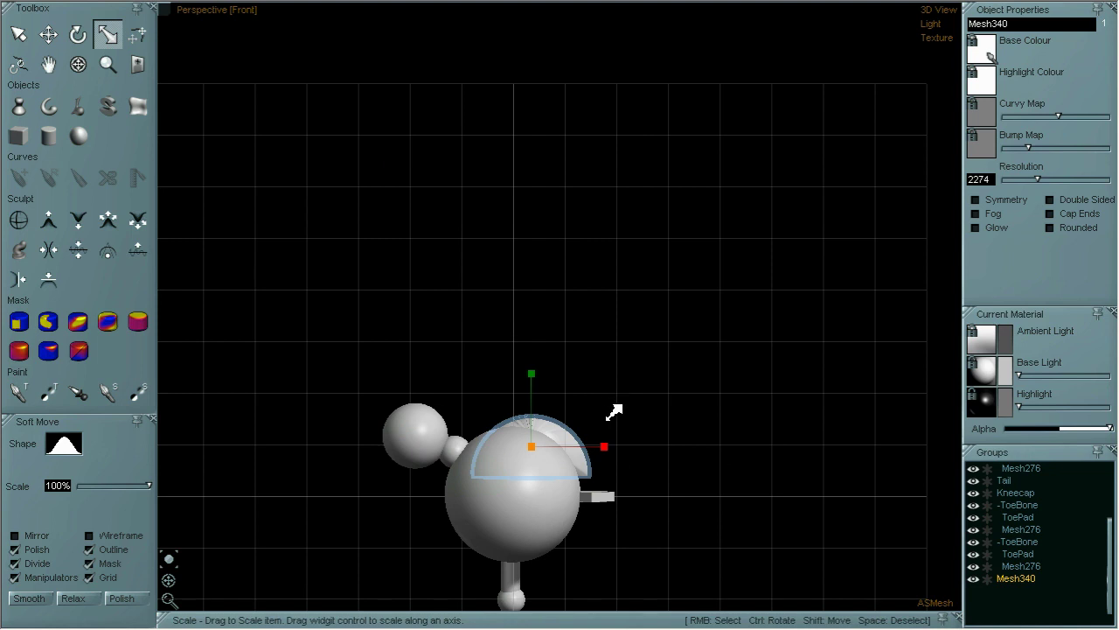
left_click_drag(612, 447, 647, 450)
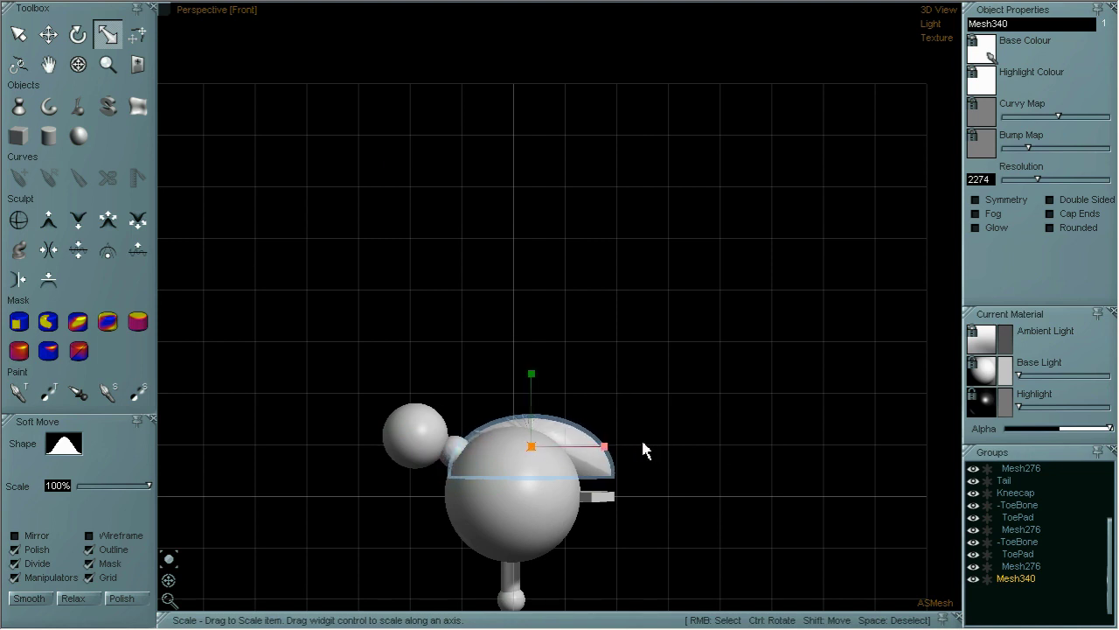
left_click_drag(532, 378, 535, 388)
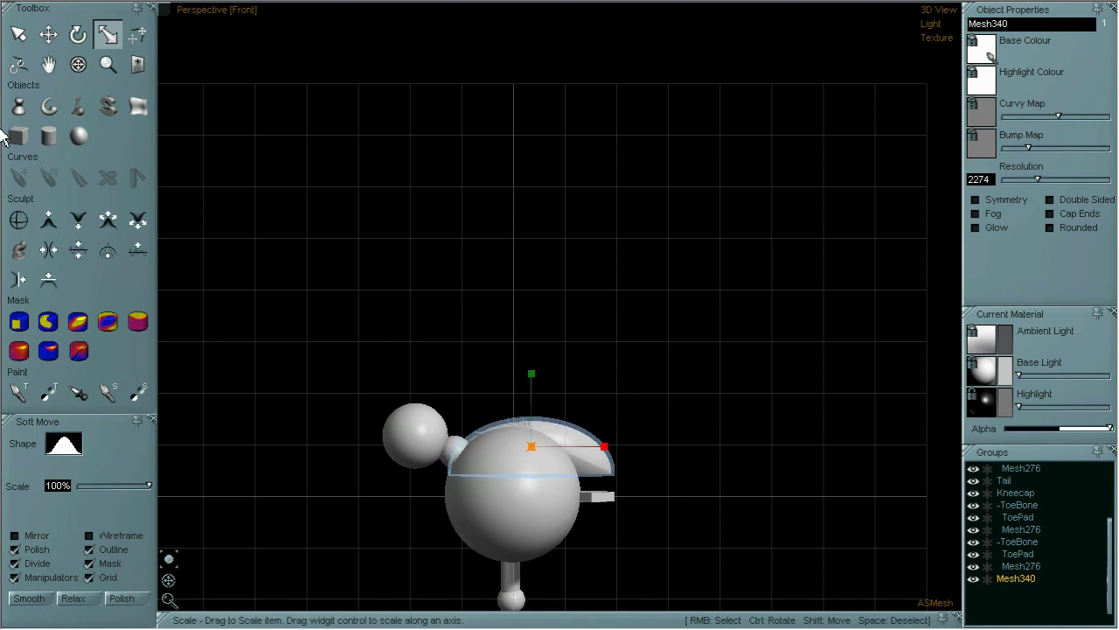
left_click(50, 39)
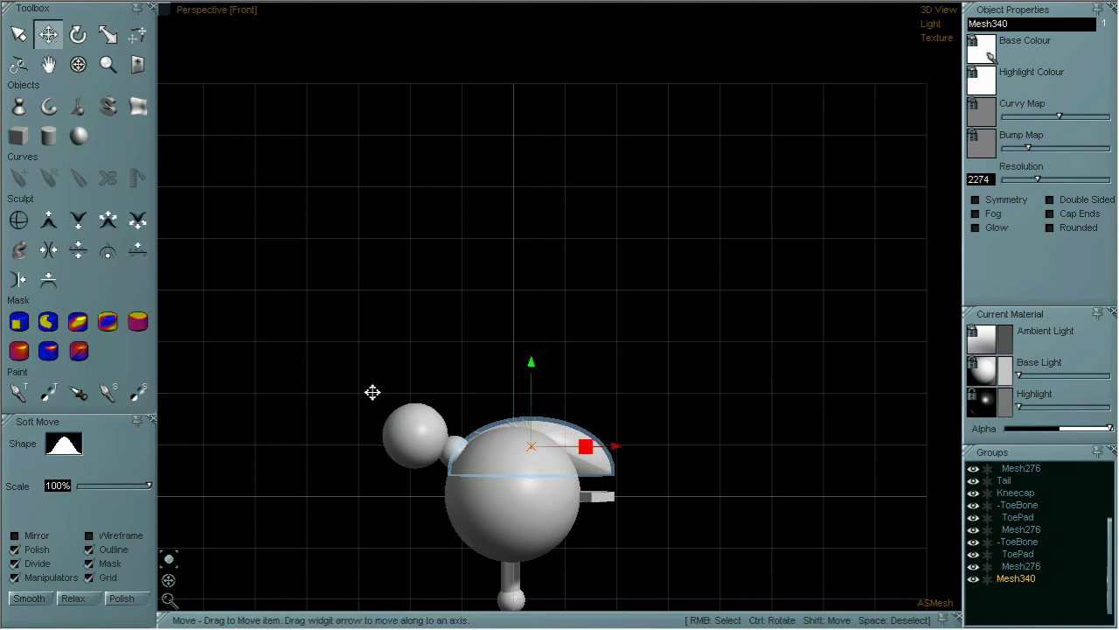
- Shift Mesh340 slightly toward the Tail and reduce its length and height a little in the front view
left_click_drag(619, 454, 632, 457)
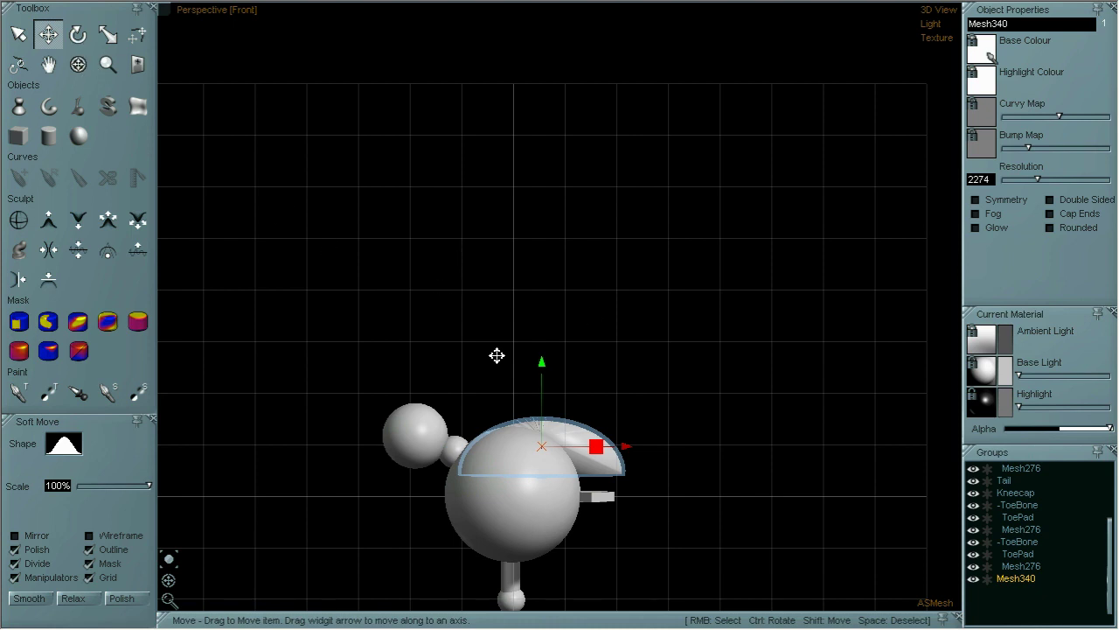
left_click(108, 34)
mouse_move(613, 439)
left_mouse_down()
mouse_move(600, 451)
mouse_move(609, 453)
left_mouse_up()
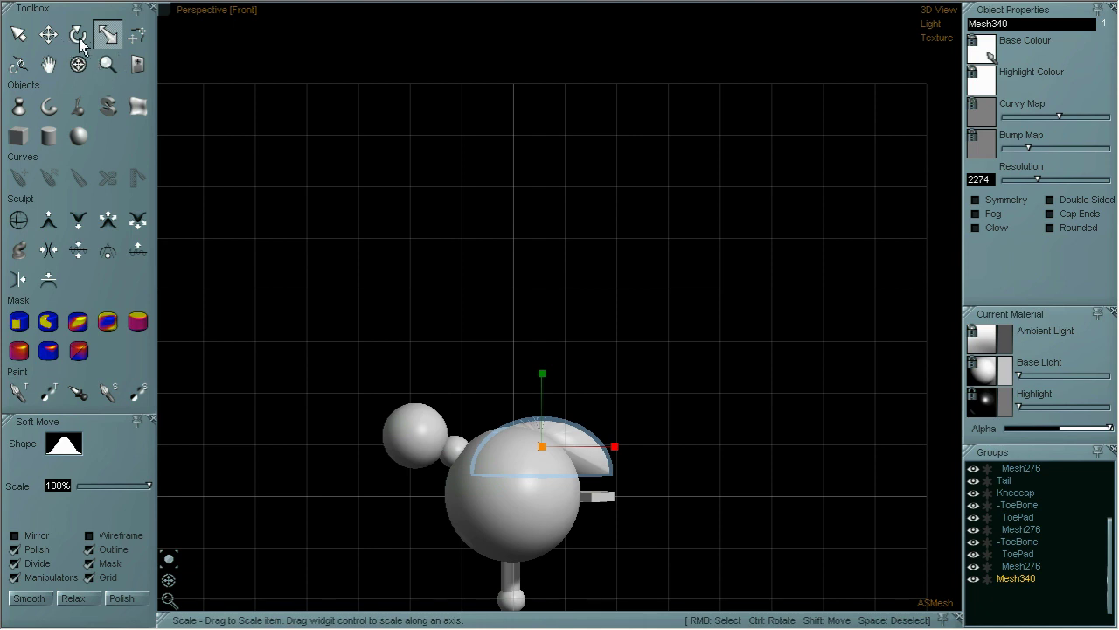
left_click_drag(537, 381, 537, 391)
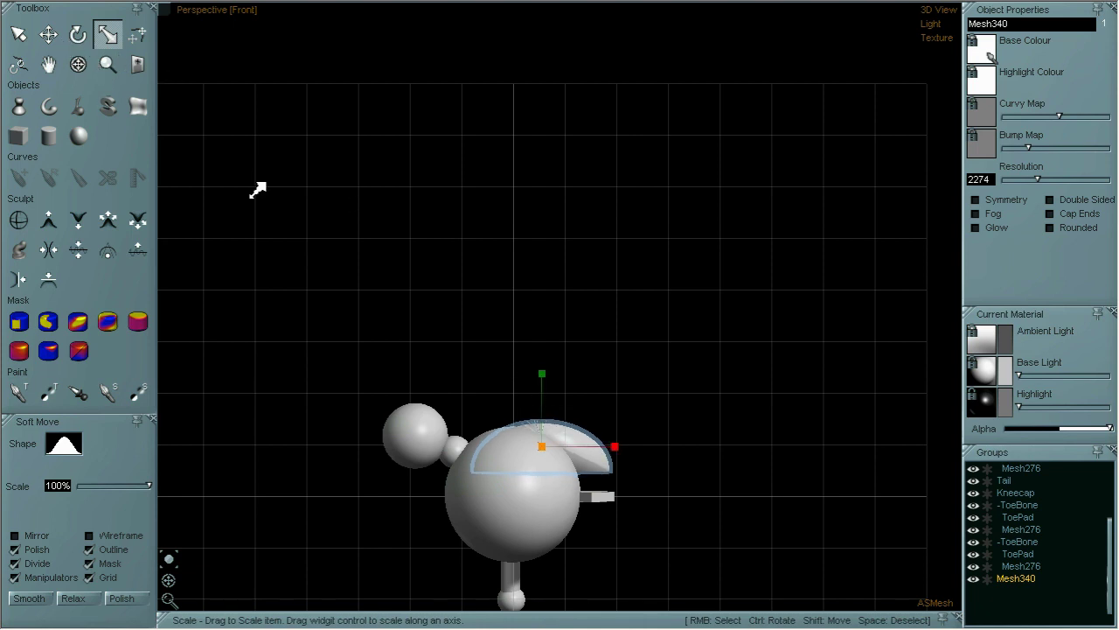
- Slim the Leg cylinder slightly and raise it further into the Body sphere in the back view
left_click(81, 67)
left_click_drag(591, 445, 306, 291)
scroll(664, 411, "up", 3)
left_click_drag(743, 309, 772, 285)
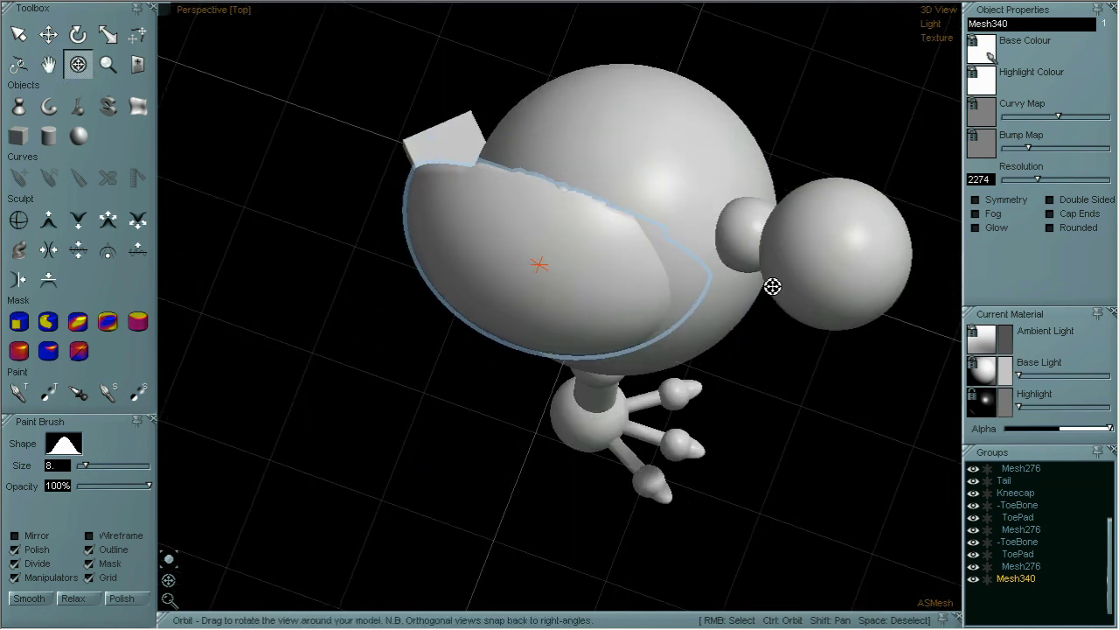
left_click_drag(699, 392, 732, 379)
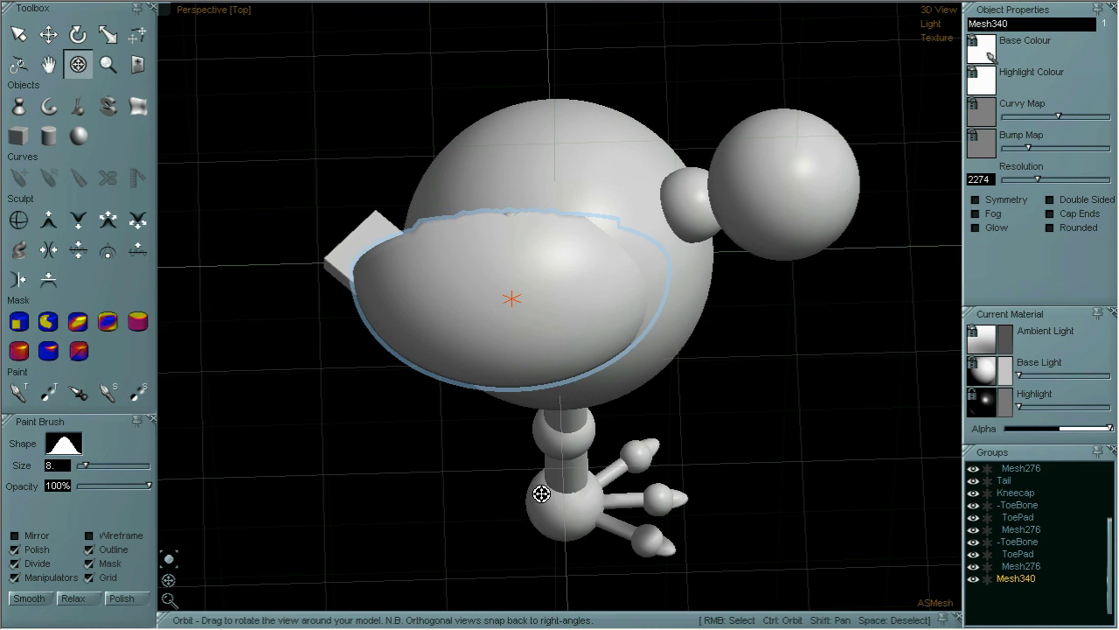
left_click_drag(779, 394, 799, 318)
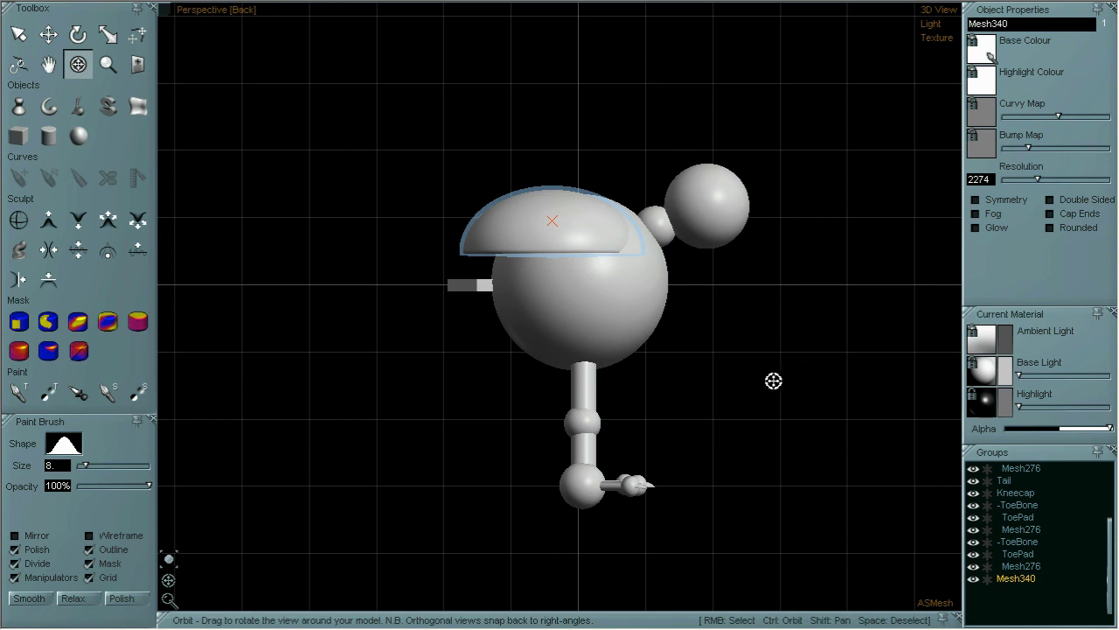
right_click(586, 383)
left_click(105, 37)
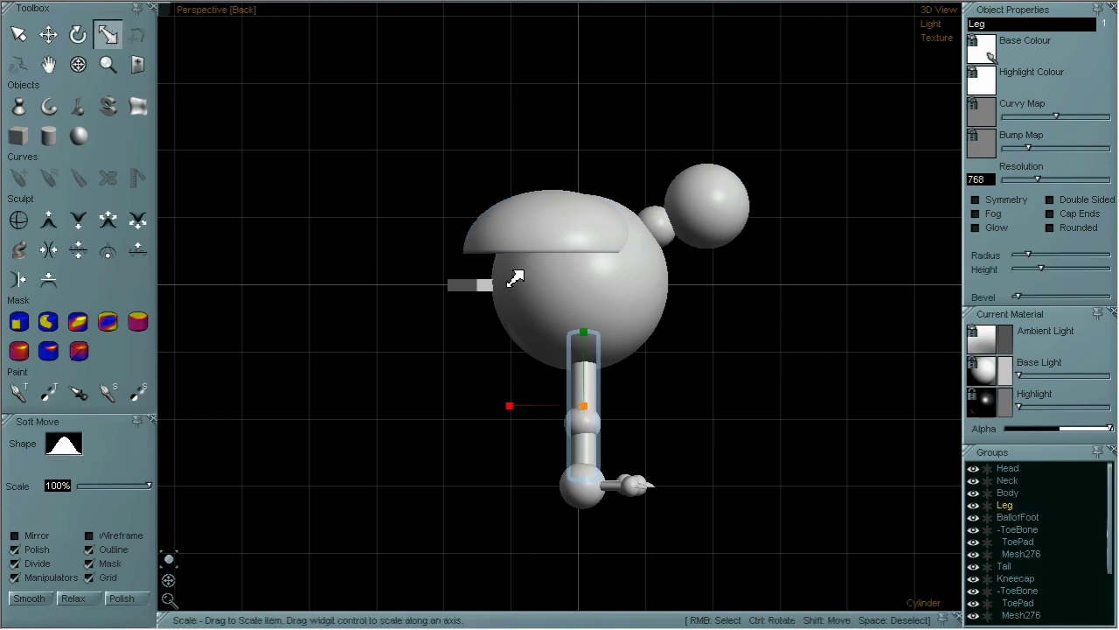
left_click_drag(525, 412, 531, 411)
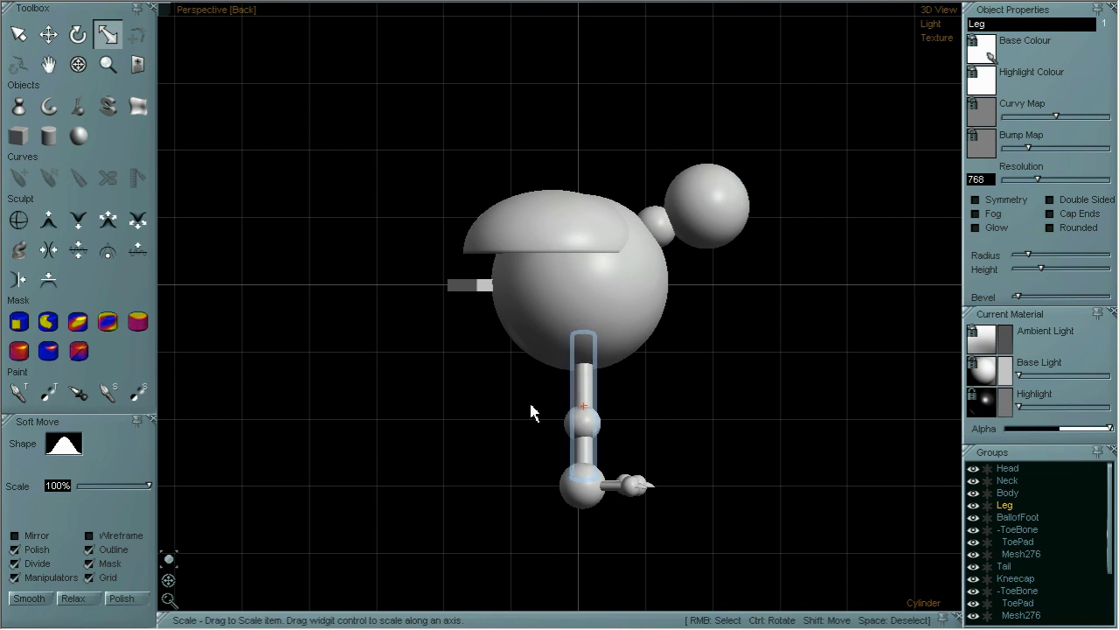
left_click(49, 34)
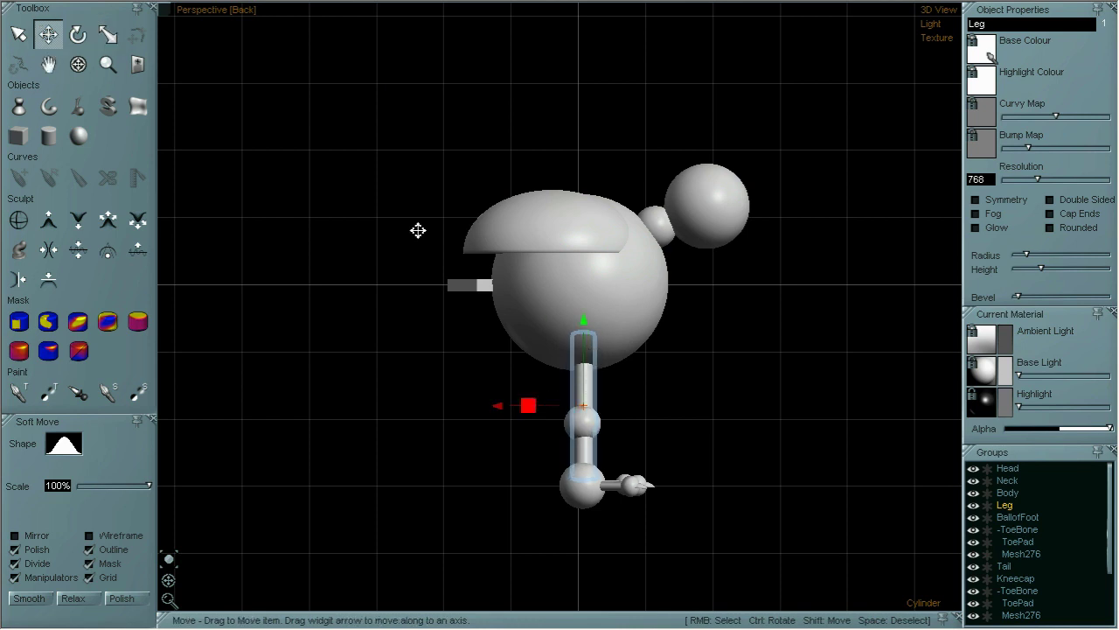
left_click_drag(587, 324, 586, 299)
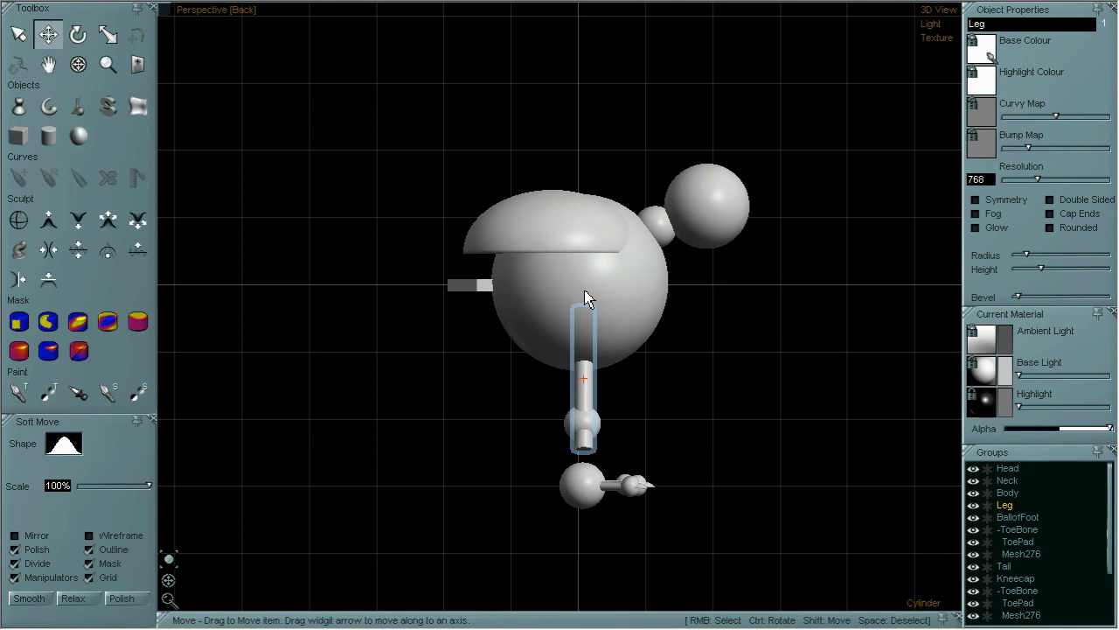
- Raise the Kneecap along the Leg and bring BallofFoot up to the Leg's lower end
scroll(1046, 533, "down", 5)
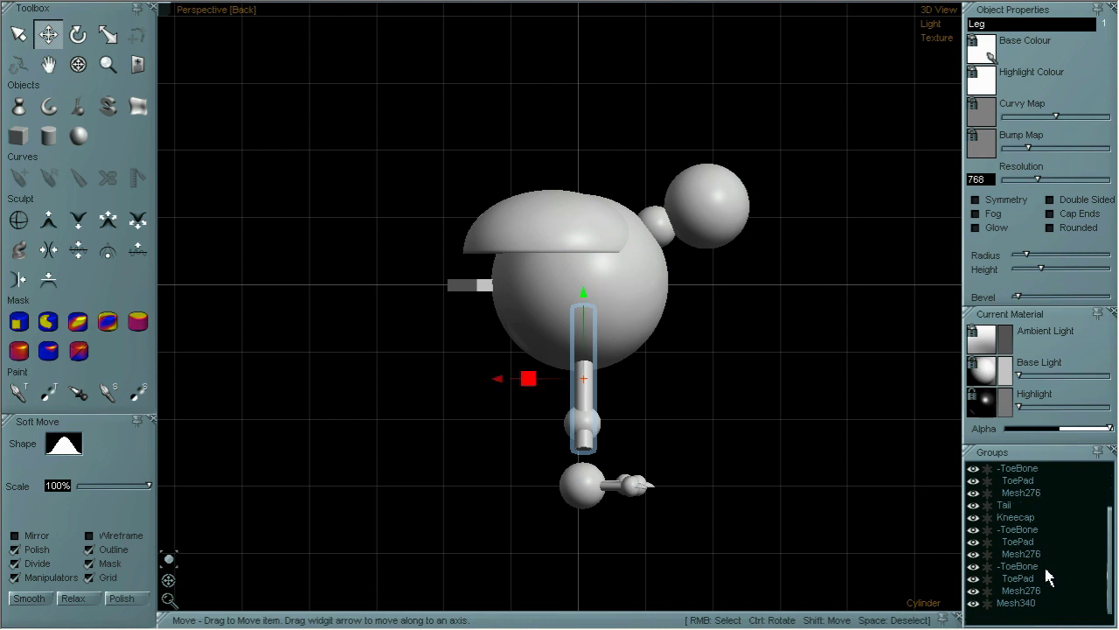
scroll(1042, 566, "up", 1)
left_click(1019, 530)
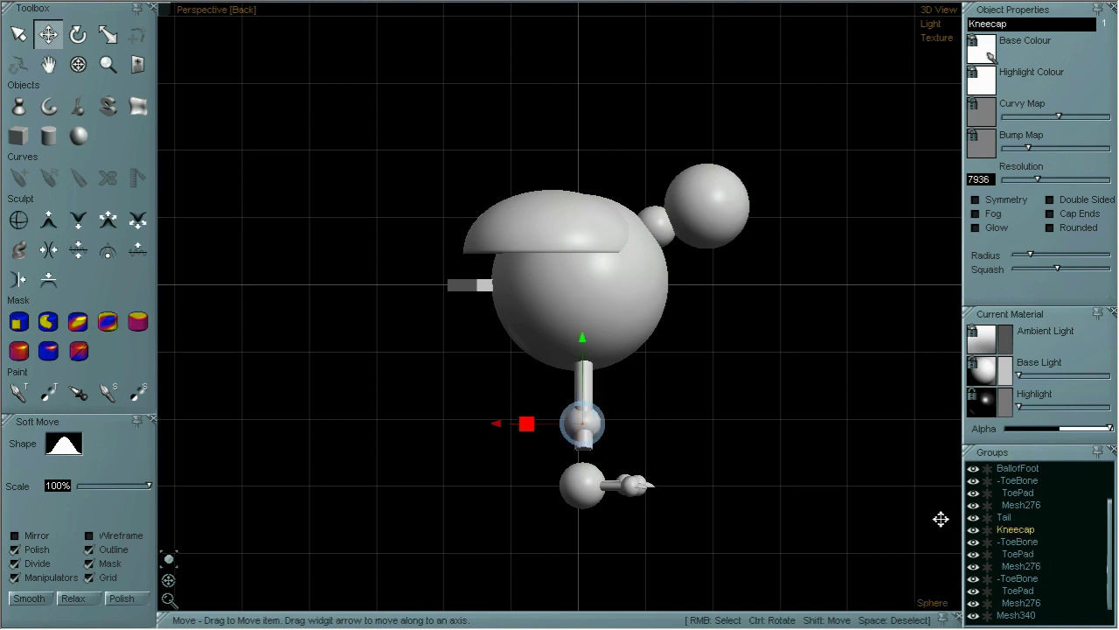
left_click_drag(586, 347, 589, 325)
scroll(1040, 586, "up", 4)
left_click(1017, 518)
left_click_drag(586, 413, 586, 374)
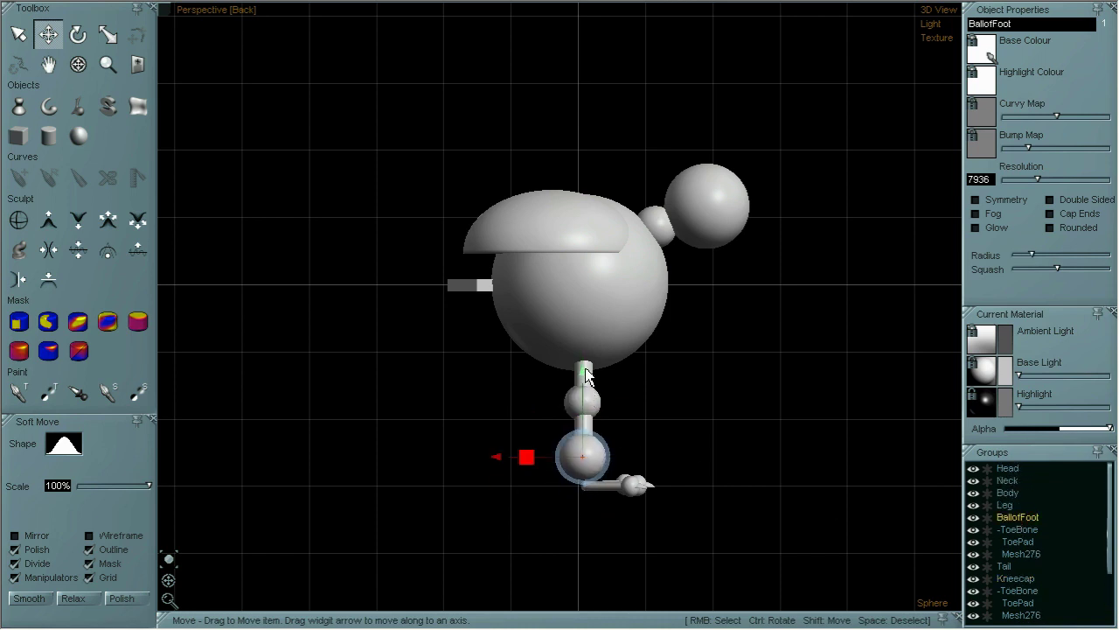
- Select all three ToeBone groups together and raise them to the height of BallofFoot's centre
scroll(1038, 562, "down", 2)
scroll(1040, 570, "down", 1)
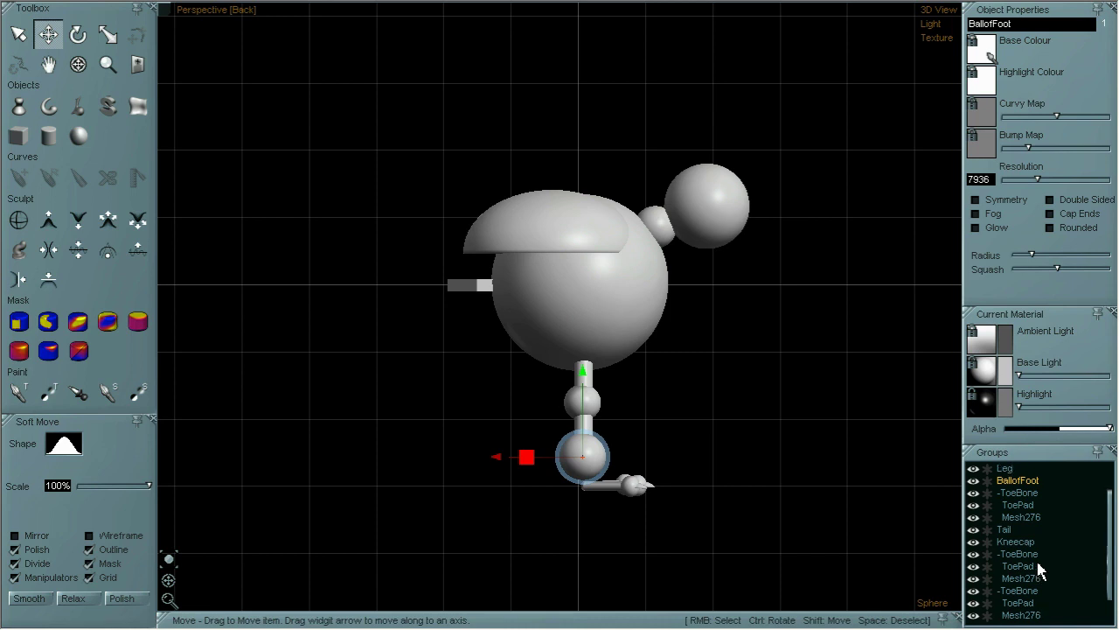
scroll(1041, 570, "down", 1)
left_click(1019, 480)
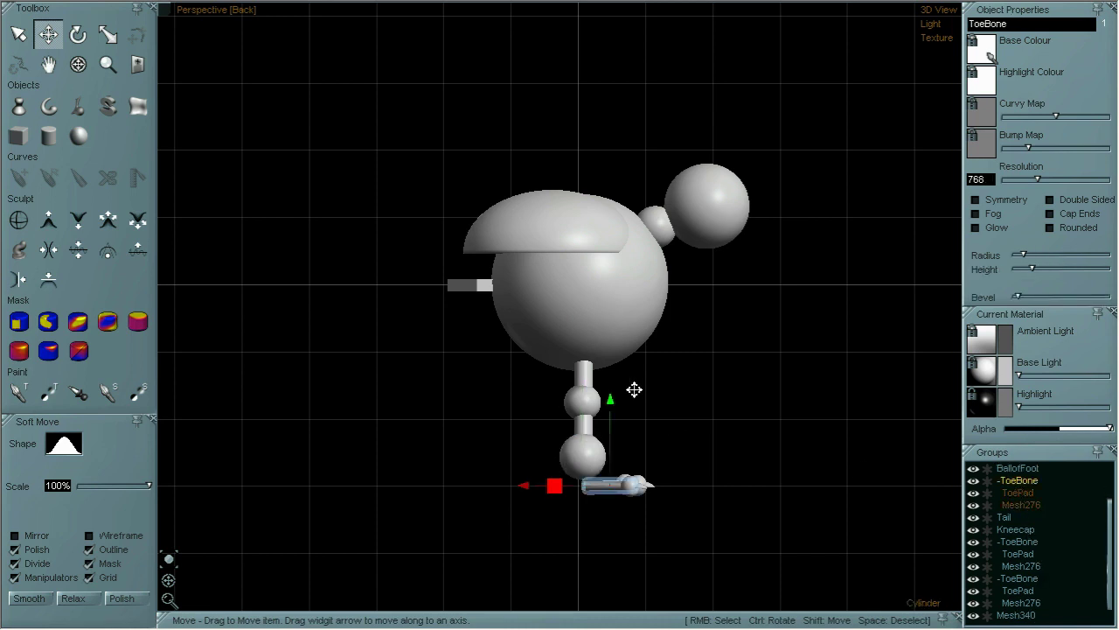
left_click(1030, 544, "shift")
left_click(1020, 480)
left_click(1025, 543, "shift")
scroll(1034, 549, "down", 1)
left_click(1019, 566, "shift")
left_click_drag(609, 404, 609, 380)
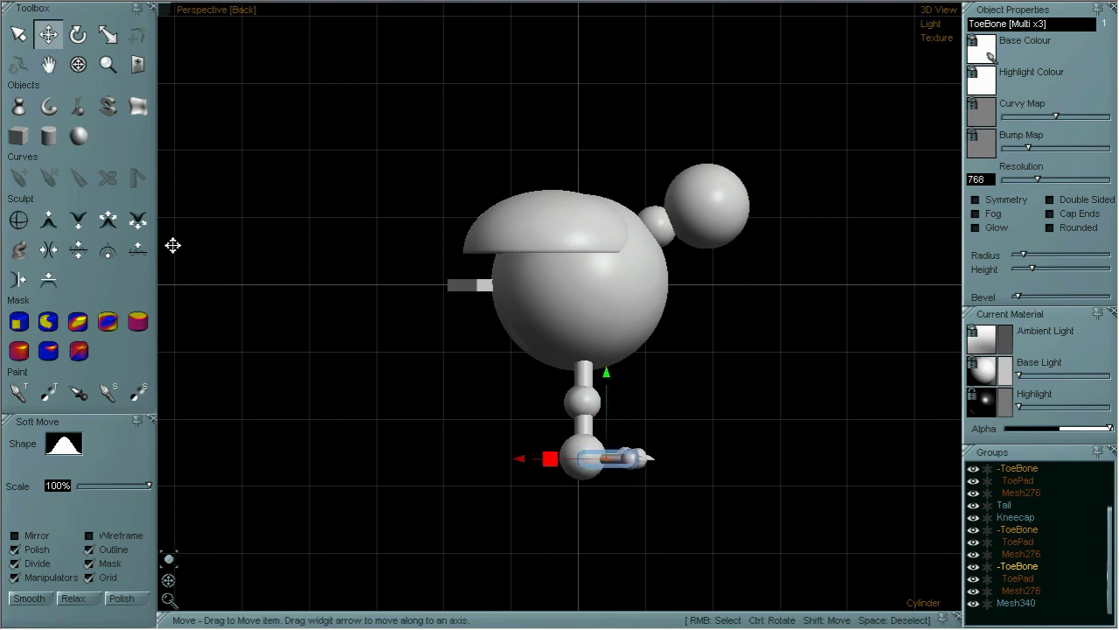
- Check the assembled creature, then combine all its parts into a single mesh with Voxel Merge All
left_click(78, 63)
left_click_drag(545, 332, 681, 404)
left_click_drag(570, 404, 694, 405)
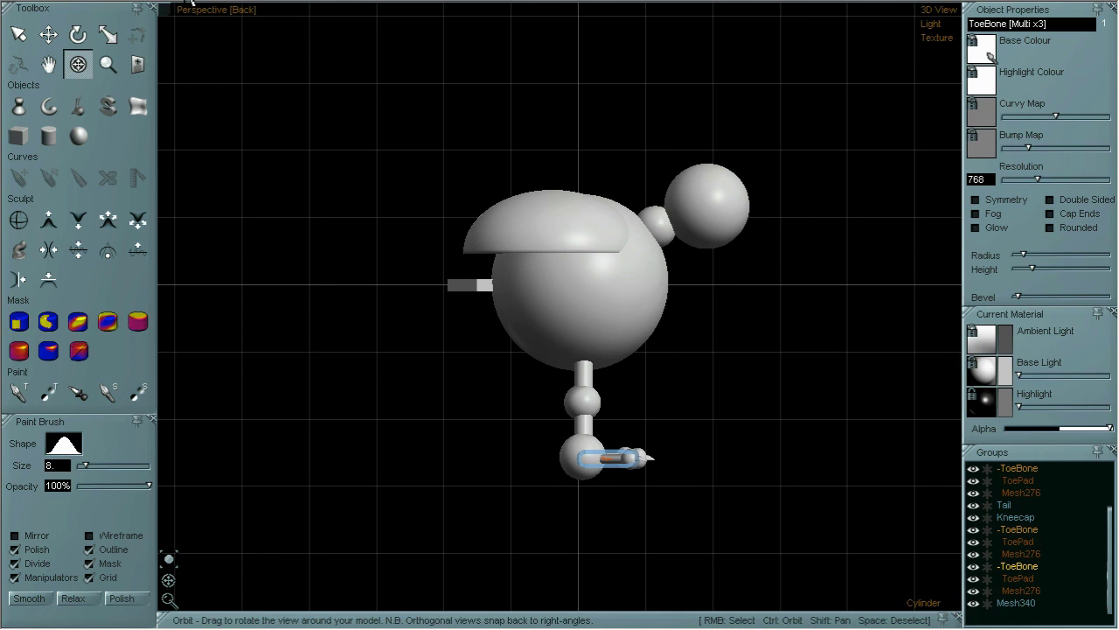
left_click(227, 3)
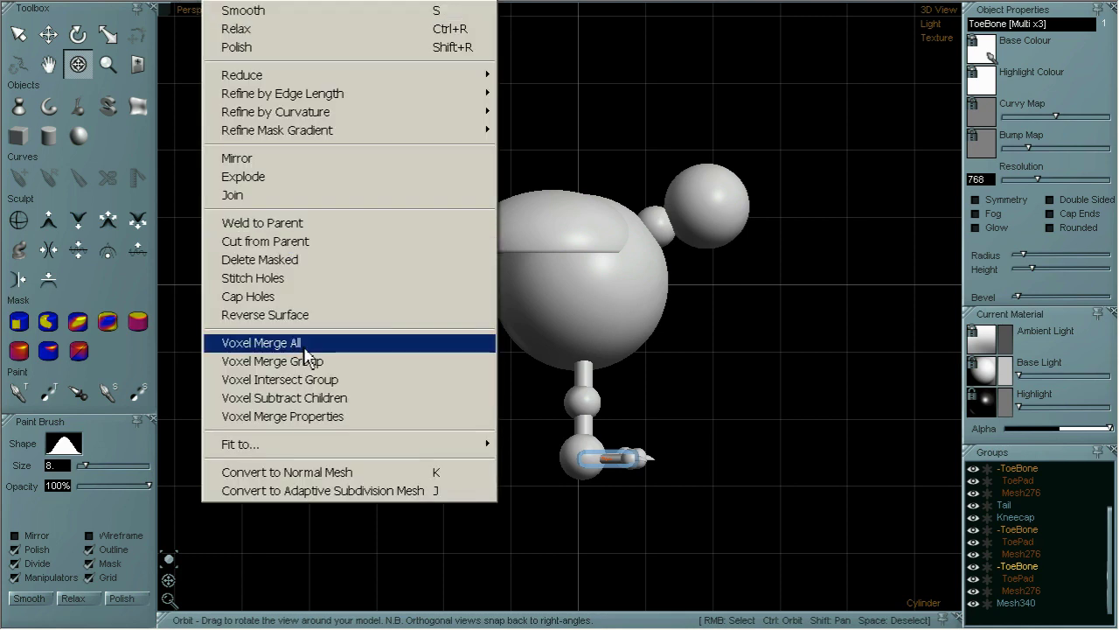
left_click(262, 342)
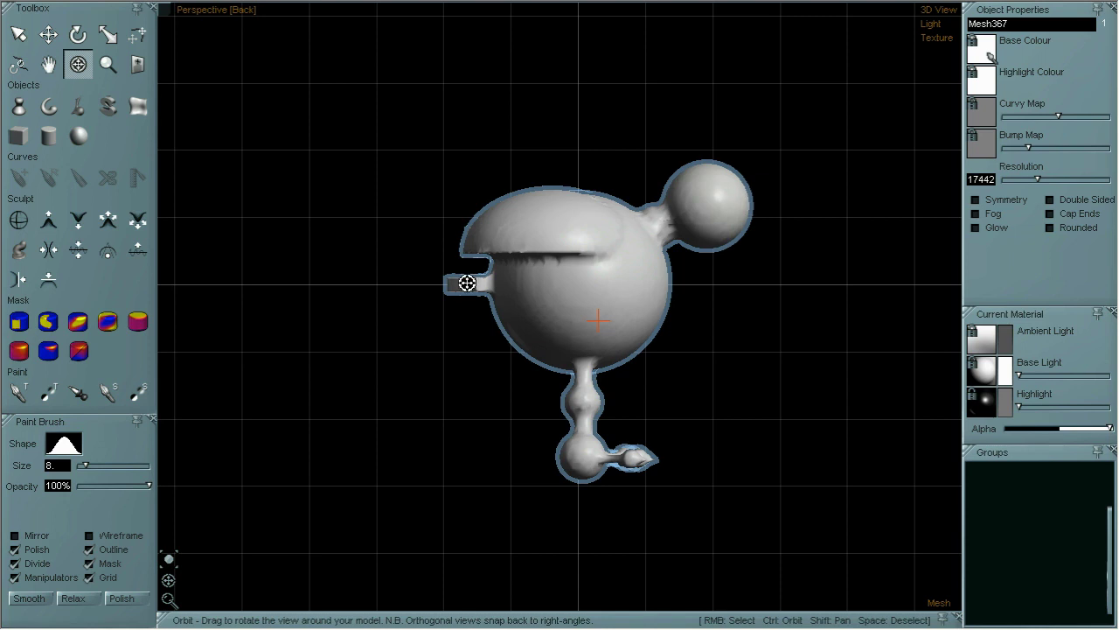
left_click_drag(1109, 522, 1115, 453)
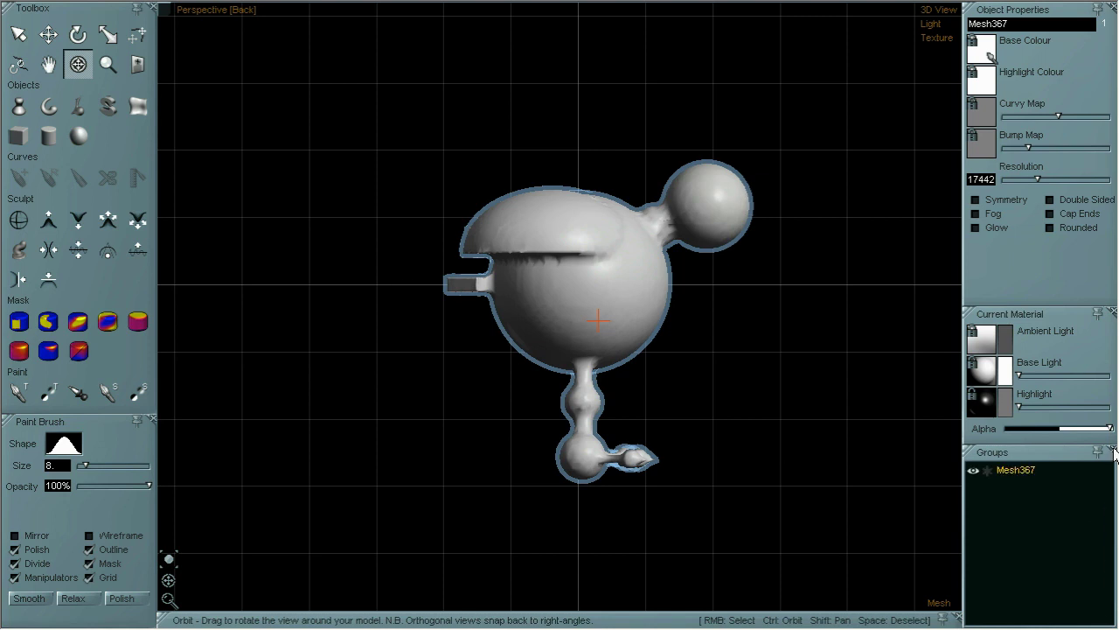
- Smooth the rough neck junction between the head and body of the merged mesh in the back view
scroll(874, 390, "up", 2)
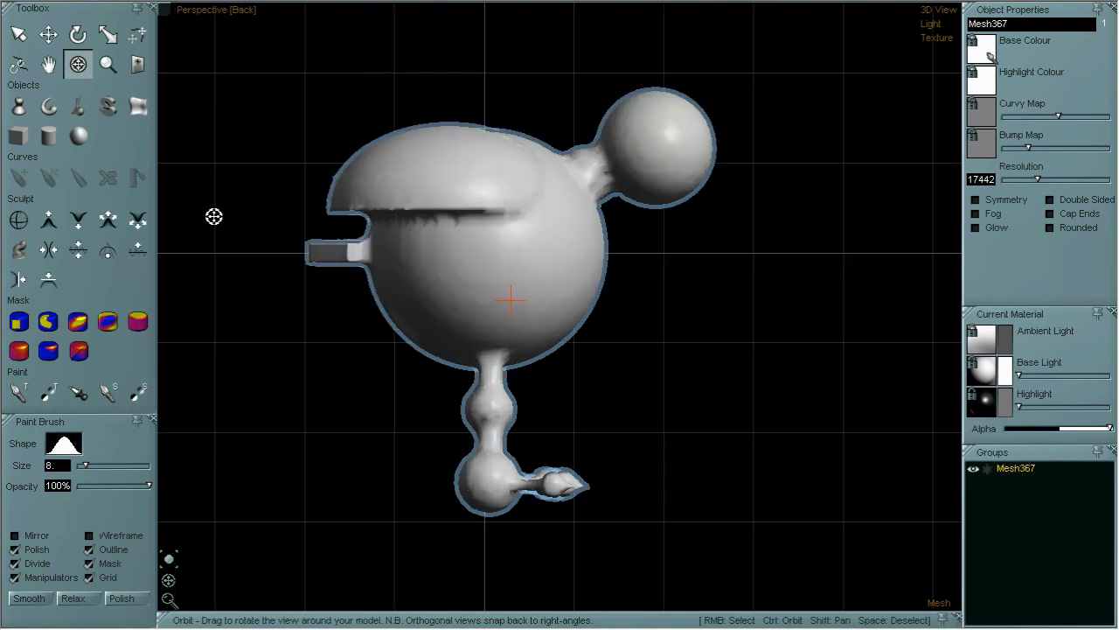
left_click(77, 251)
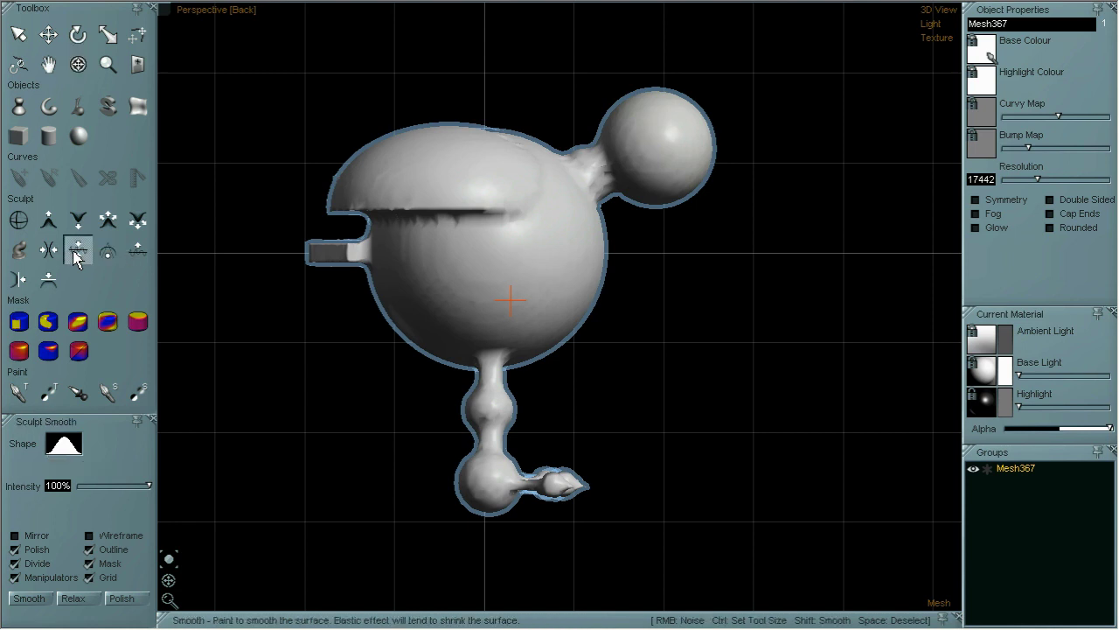
mouse_move(601, 193)
left_mouse_down()
mouse_move(582, 166)
mouse_move(635, 193)
mouse_move(645, 185)
mouse_move(626, 162)
left_mouse_up()
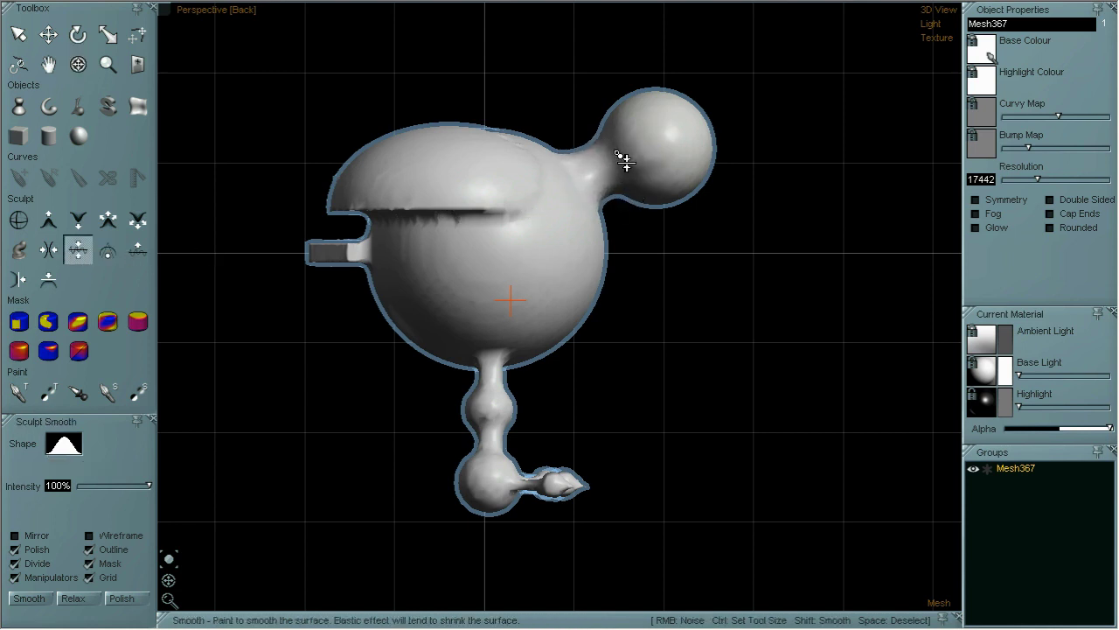
- Enlarge the sculpting brush and inflate the neck where it meets the body in the top view
left_click(78, 64)
left_click_drag(556, 157, 580, 270)
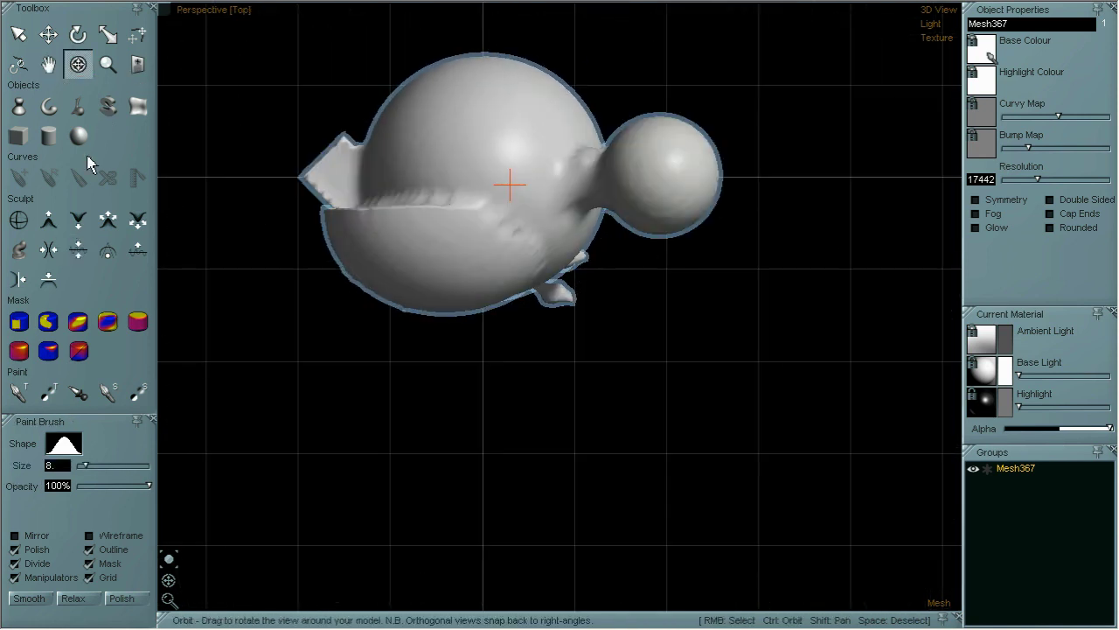
left_click(109, 220)
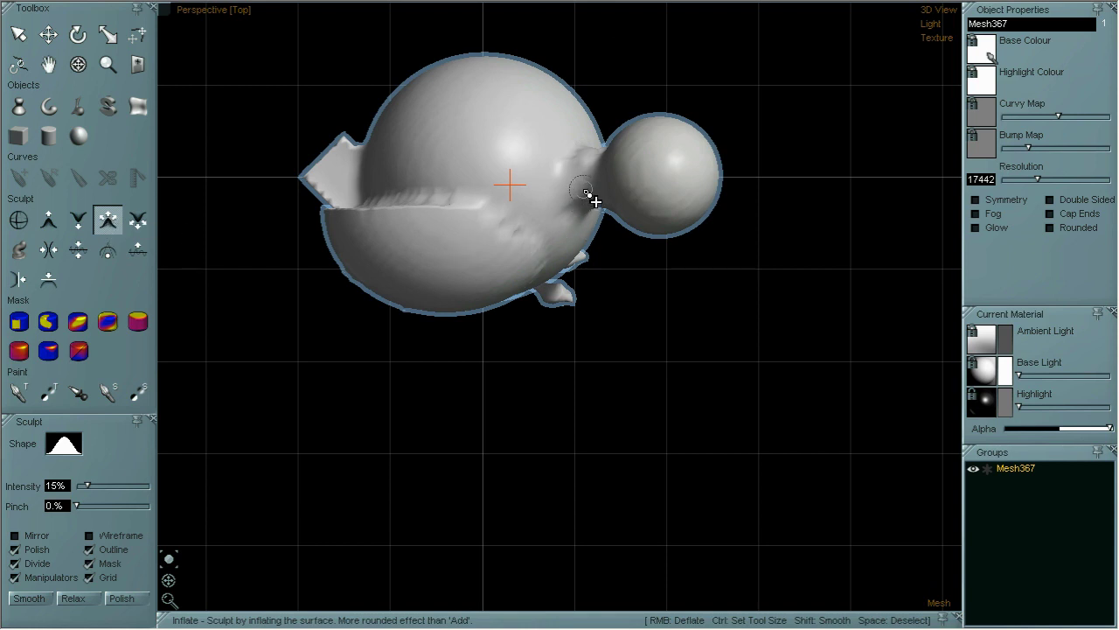
left_click(18, 219)
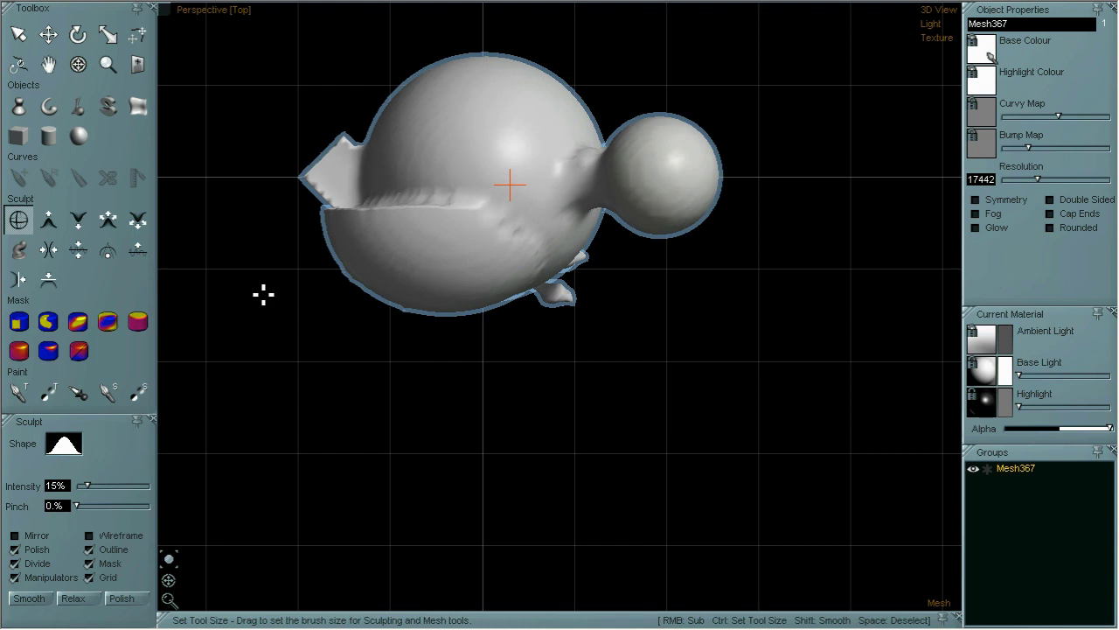
left_click(107, 219)
mouse_move(609, 193)
left_mouse_down()
mouse_move(630, 174)
mouse_move(569, 198)
left_mouse_up()
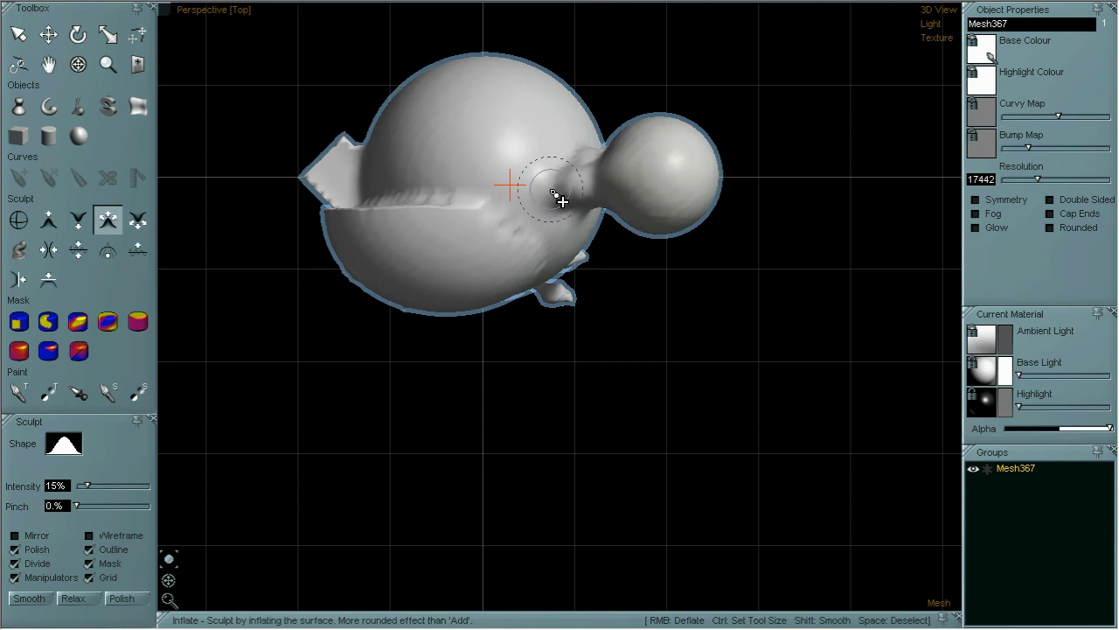
- Inflate the underside of the neck in the back view and smooth the neck and the wing's front edge
left_click(78, 64)
left_click_drag(455, 297, 712, 327)
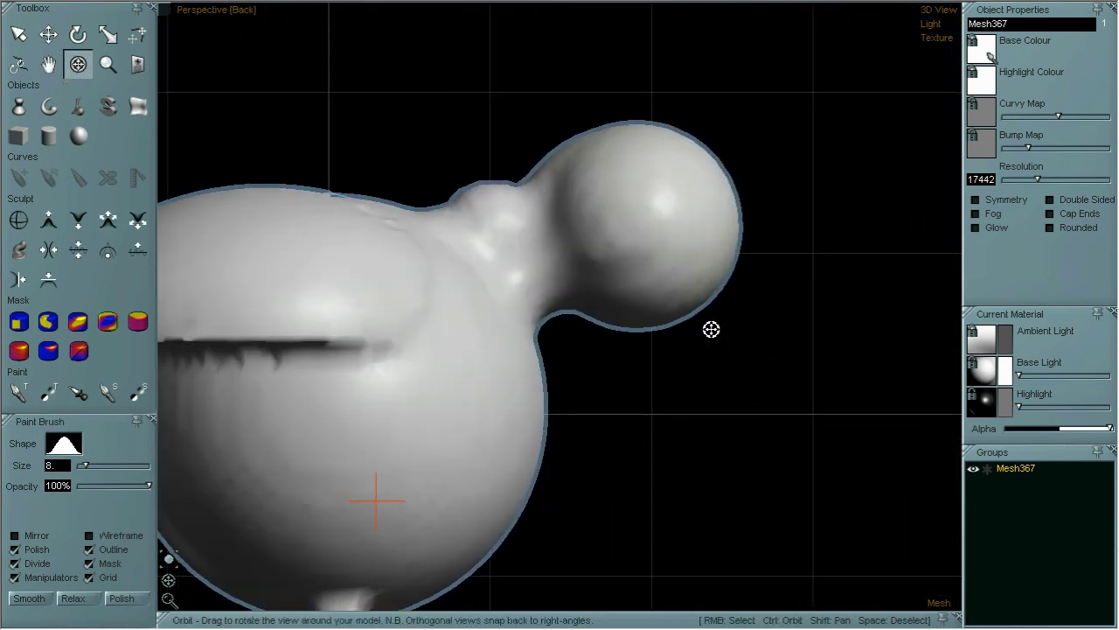
left_click(108, 220)
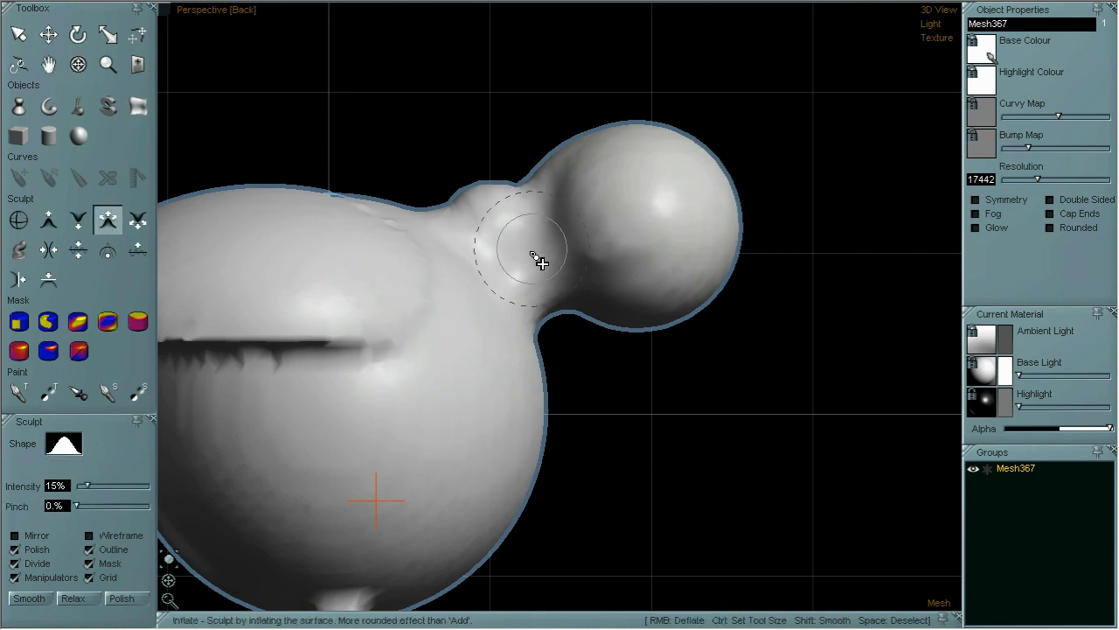
left_click_drag(566, 343, 544, 324)
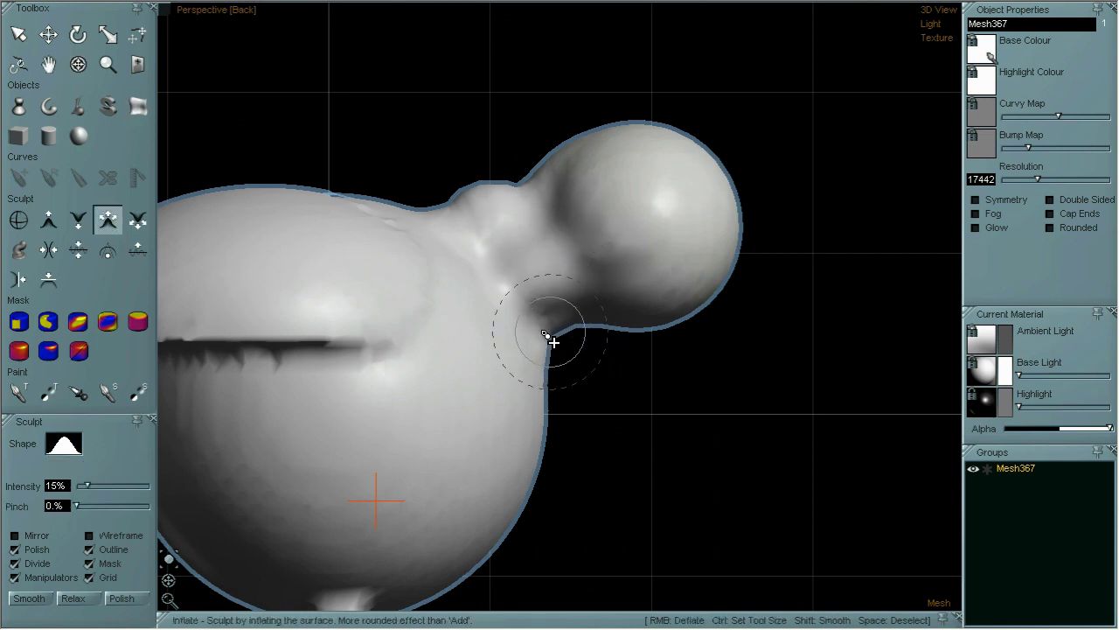
left_click(78, 250)
mouse_move(525, 233)
left_mouse_down()
mouse_move(545, 220)
mouse_move(509, 201)
mouse_move(569, 232)
mouse_move(542, 315)
mouse_move(527, 262)
mouse_move(585, 187)
mouse_move(584, 215)
mouse_move(519, 207)
mouse_move(568, 277)
mouse_move(575, 337)
mouse_move(550, 467)
mouse_move(387, 320)
mouse_move(445, 302)
mouse_move(378, 234)
mouse_move(465, 341)
left_mouse_up()
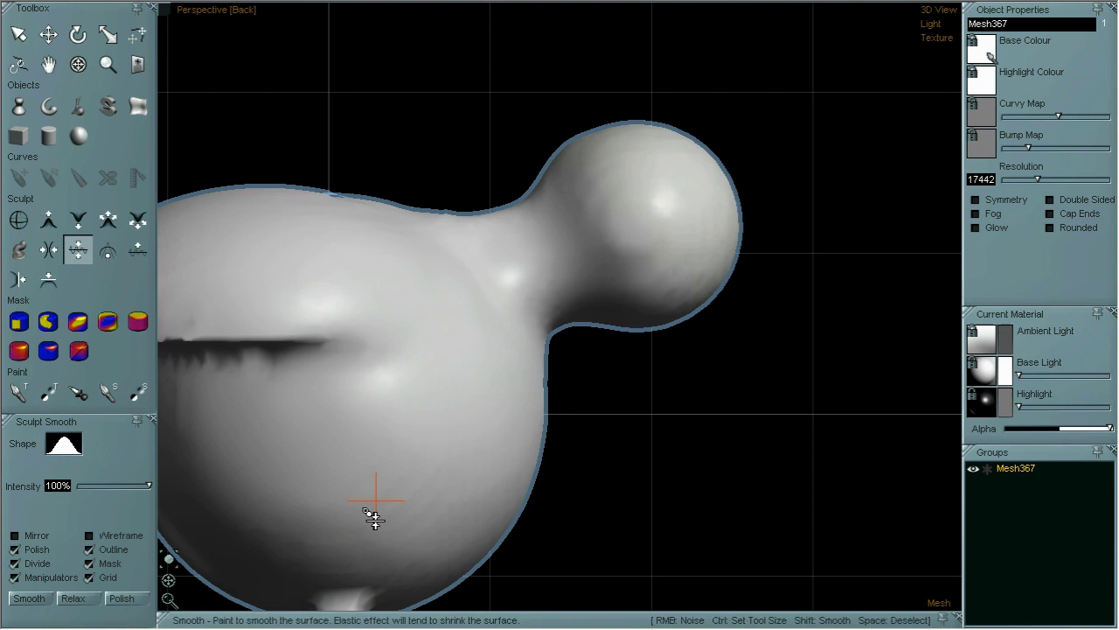
- Mask one rear edge of the block tail with a freehand mask loop in the top view
left_click(78, 66)
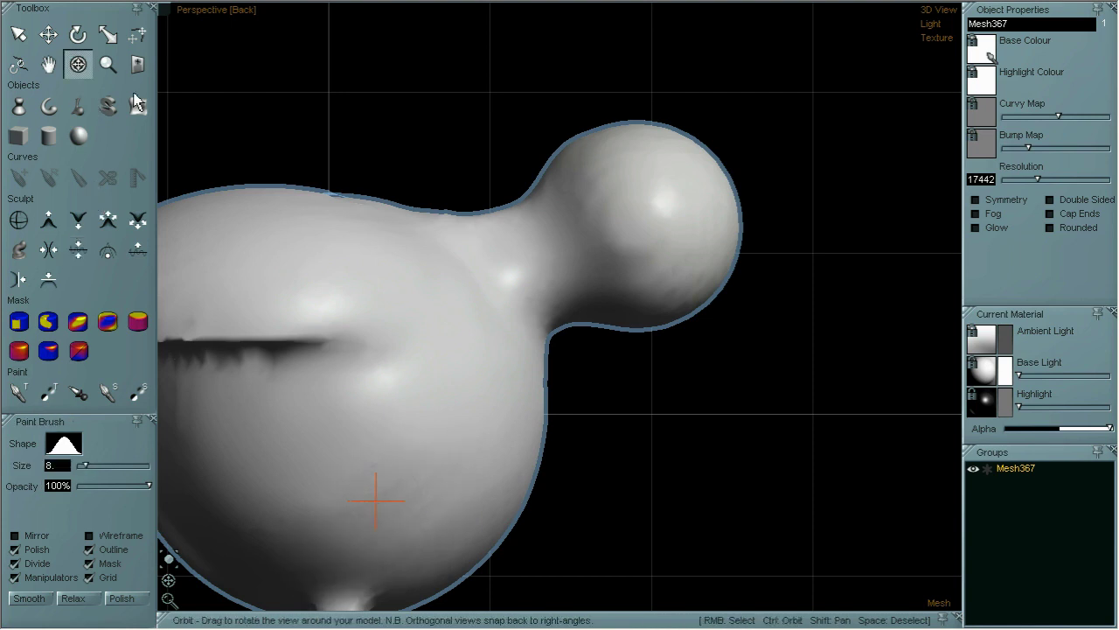
left_click_drag(488, 275, 725, 200)
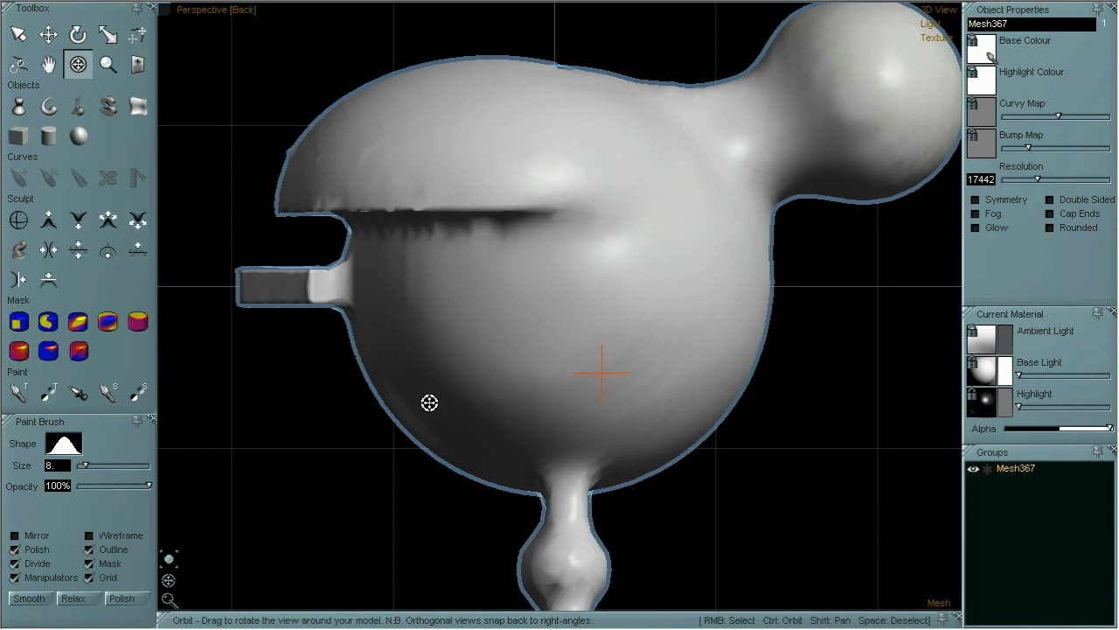
left_click_drag(309, 368, 389, 326)
key("shift")
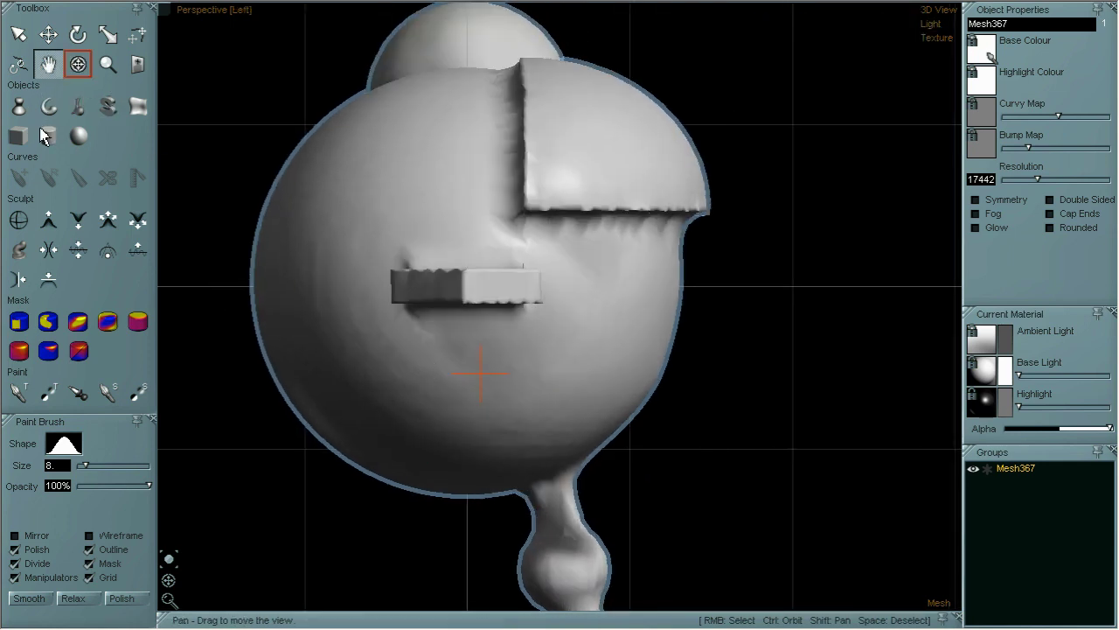
left_click_drag(592, 219, 657, 72)
left_click_drag(632, 318, 647, 285)
left_click(47, 323)
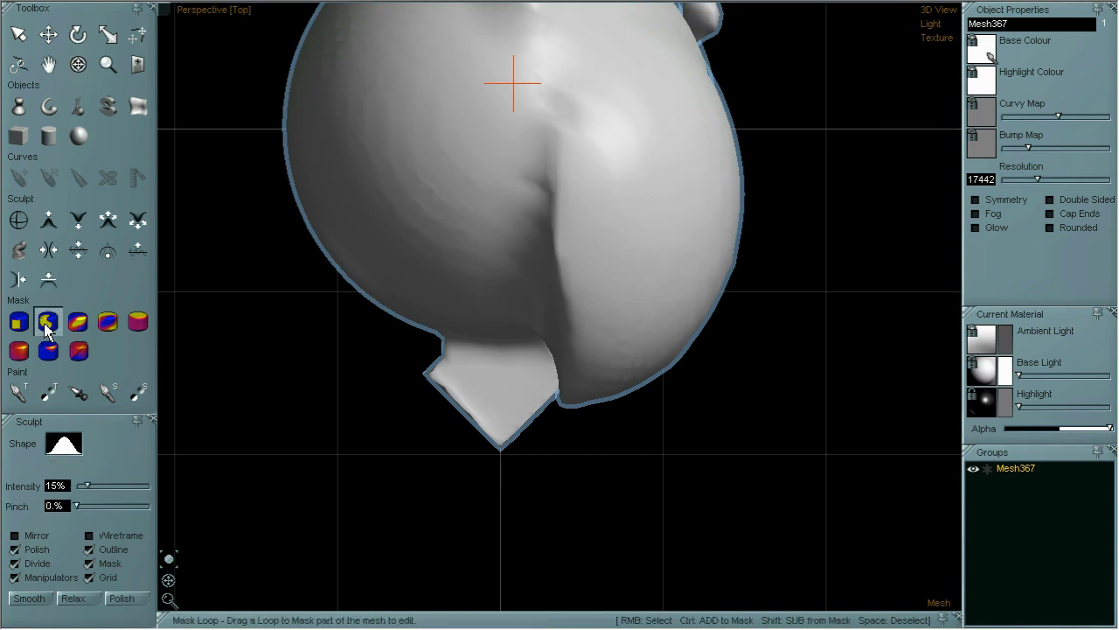
mouse_move(507, 430)
left_mouse_down()
mouse_move(457, 472)
mouse_move(395, 463)
left_mouse_up()
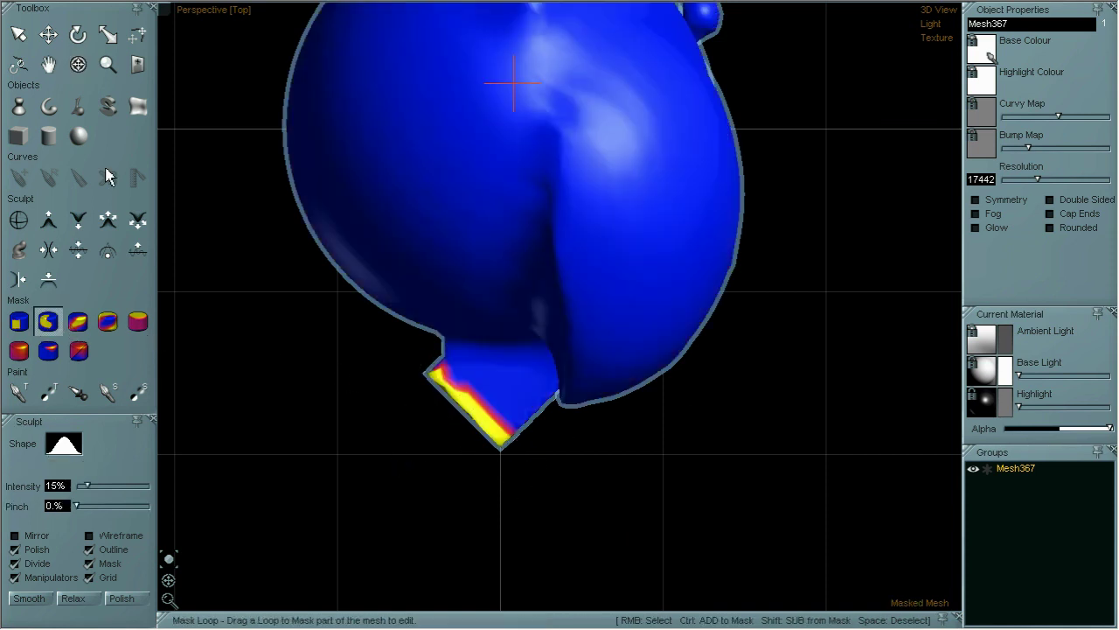
- Loop-mask one rear face of the tail from an angled back view, and add the other rear edge to the mask in the top view
left_click(78, 64)
left_click_drag(620, 377, 502, 292)
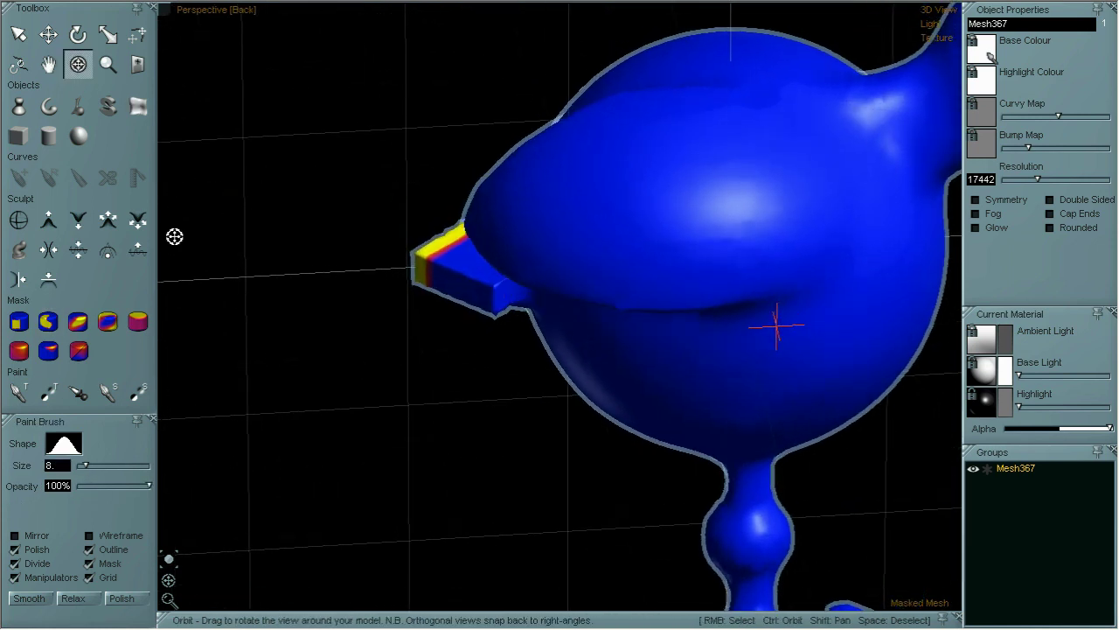
left_click(48, 323)
mouse_move(492, 291)
left_mouse_down()
mouse_move(507, 312)
mouse_move(455, 320)
mouse_move(398, 310)
left_mouse_up()
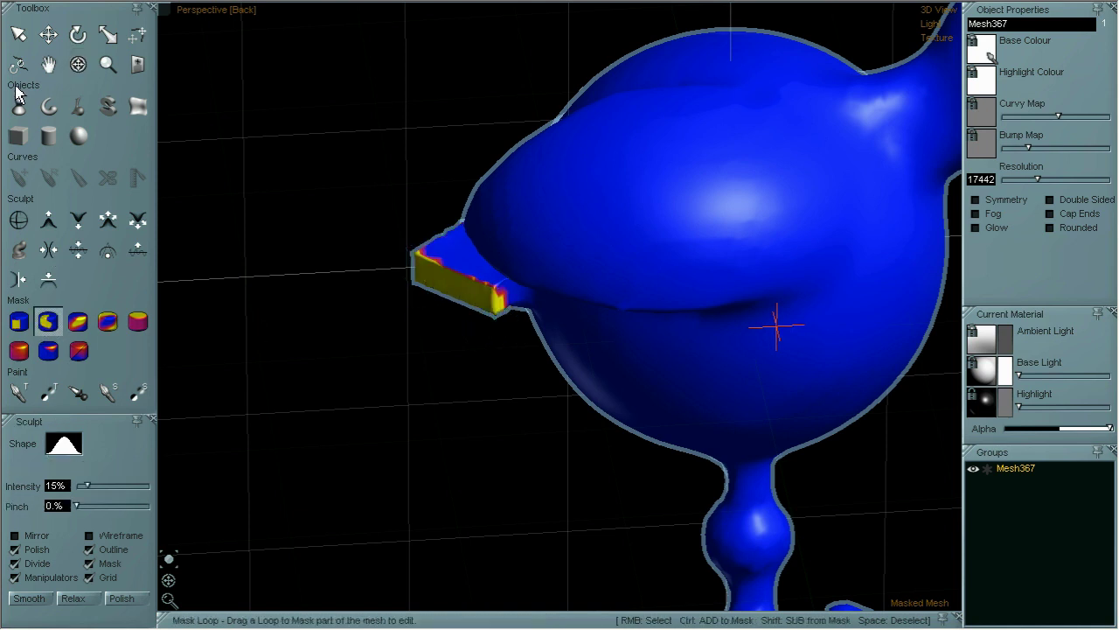
left_click(76, 69)
mouse_move(305, 220)
left_mouse_down()
mouse_move(367, 307)
mouse_move(360, 300)
left_mouse_up()
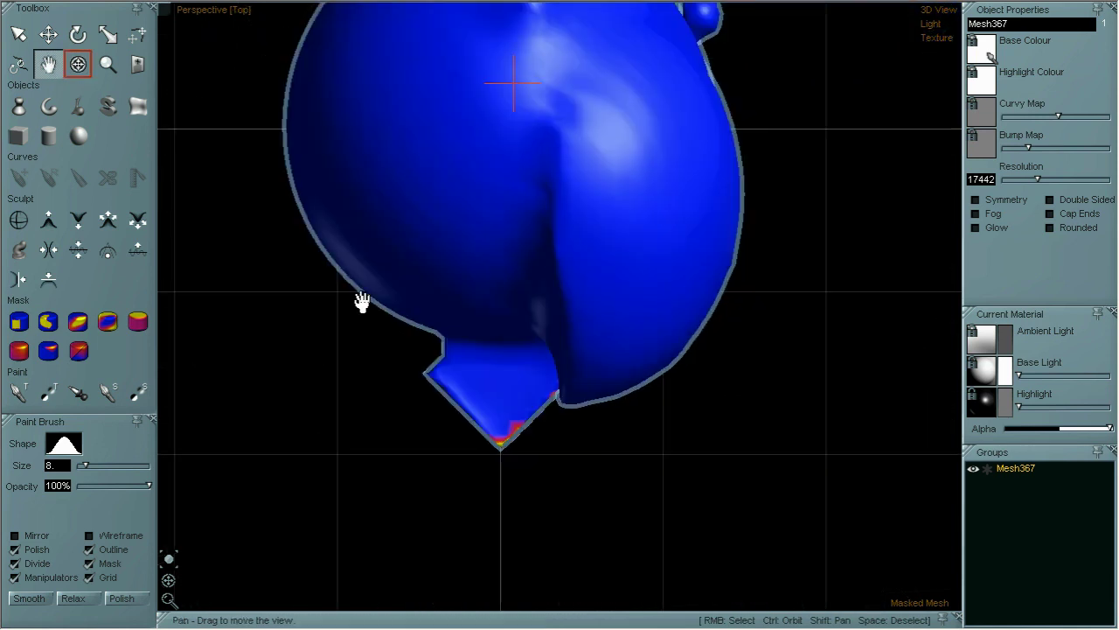
left_click(48, 325)
mouse_move(466, 404)
left_mouse_down()
mouse_move(517, 457)
mouse_move(418, 472)
mouse_move(332, 406)
left_mouse_up()
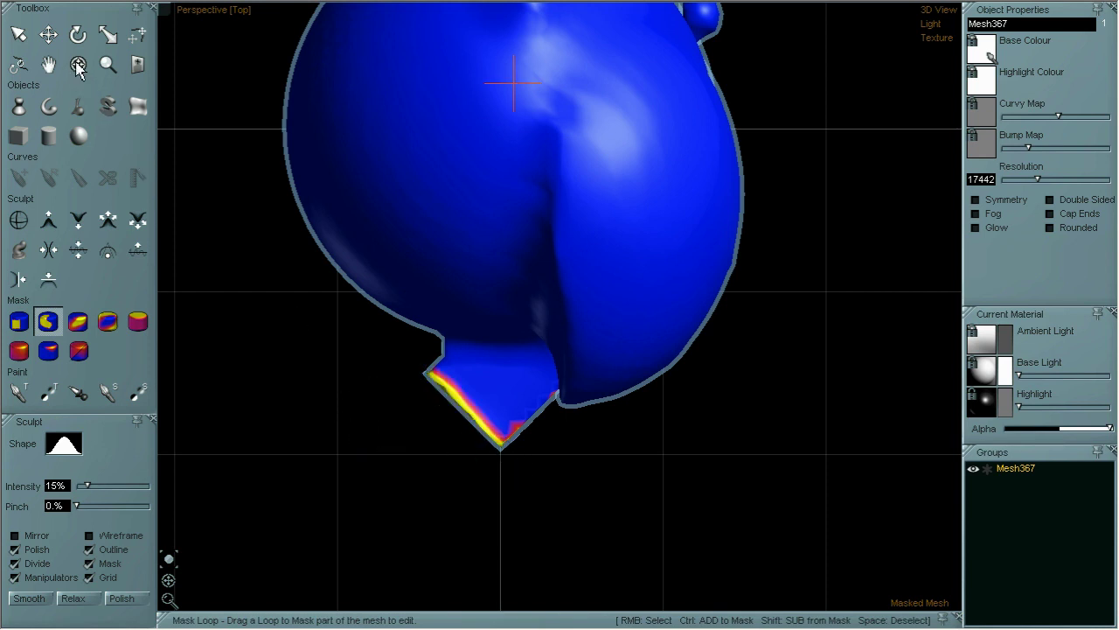
- Pull the masked tail end away from the body and scale it wider sideways into a fan
left_click(50, 37)
left_click_drag(515, 185, 516, 303)
left_click(109, 36)
left_click_drag(437, 138, 391, 147)
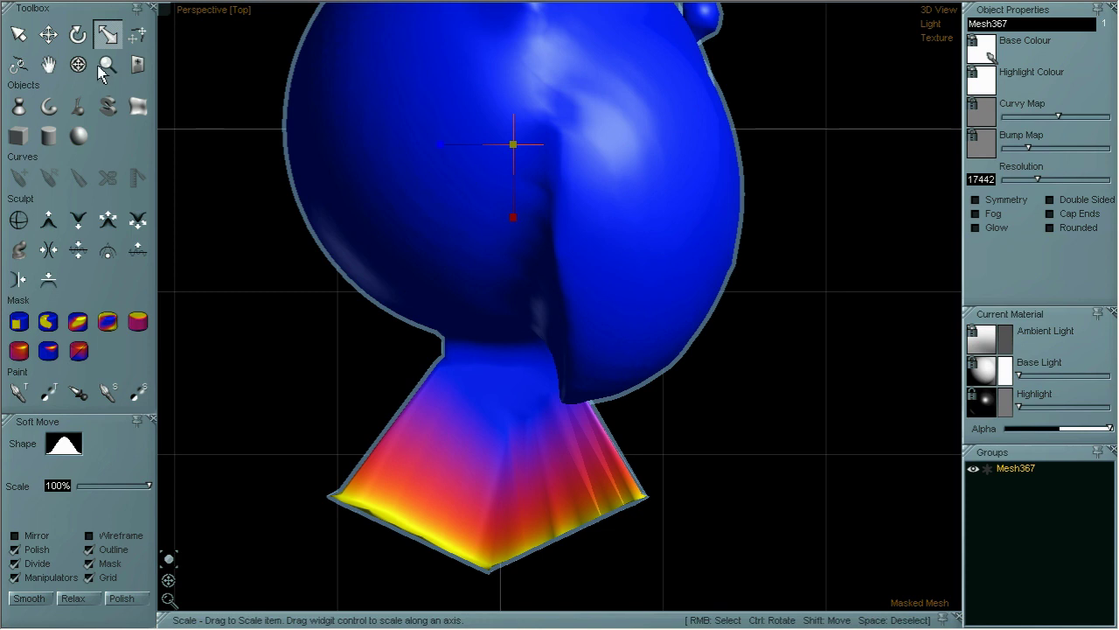
- Shift the tail end slightly farther back, centre it sideways behind the body, and widen it further
left_click(48, 35)
left_click_drag(516, 236, 518, 249)
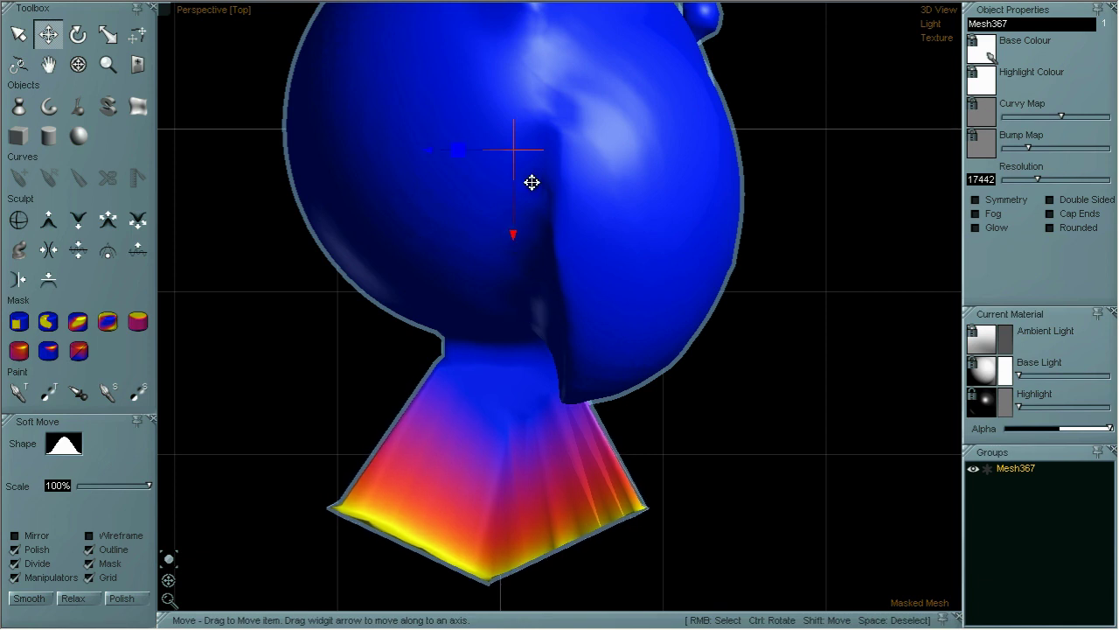
left_click_drag(431, 151, 446, 154)
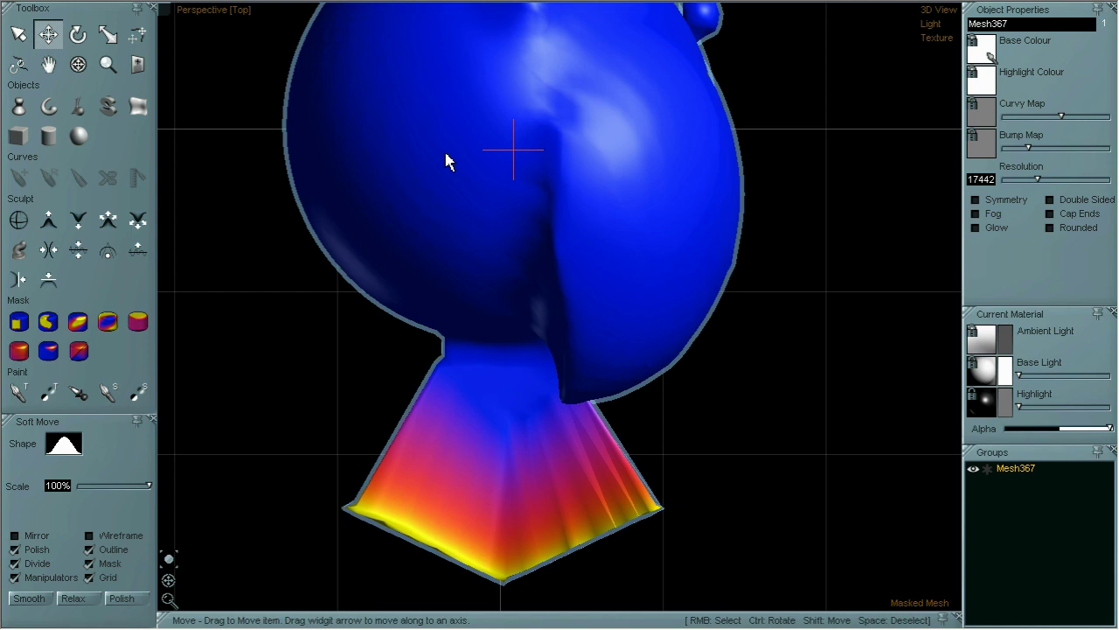
left_click(109, 35)
left_click_drag(440, 156, 426, 156)
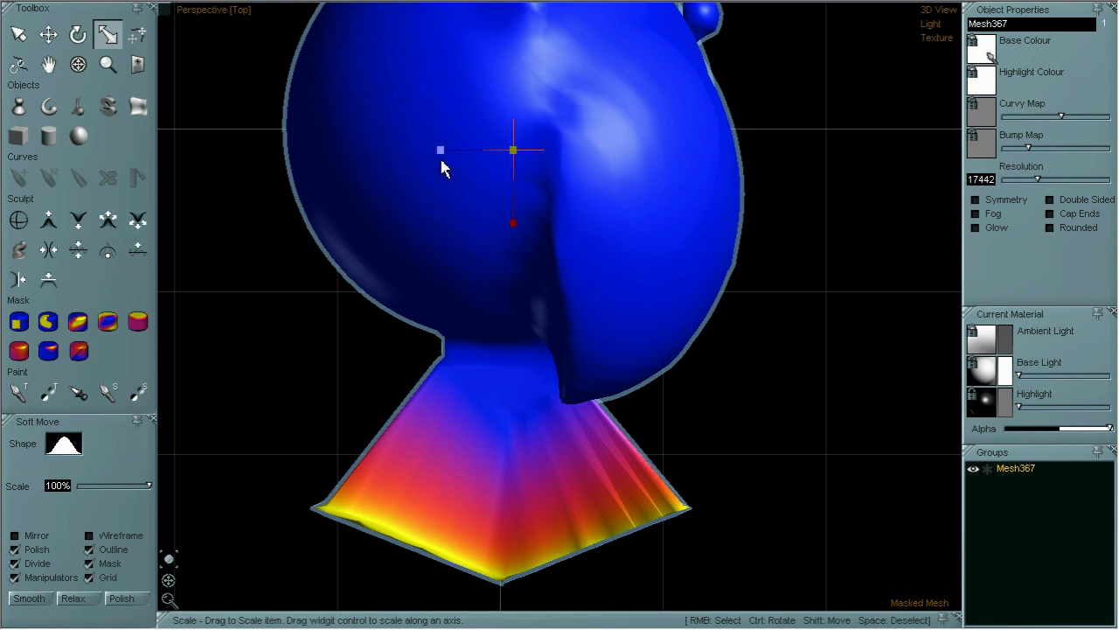
- Clear the mask and smooth the creases and sharp edges of the fanned tail
left_click(79, 66)
key("space")
left_click_drag(735, 440, 654, 357)
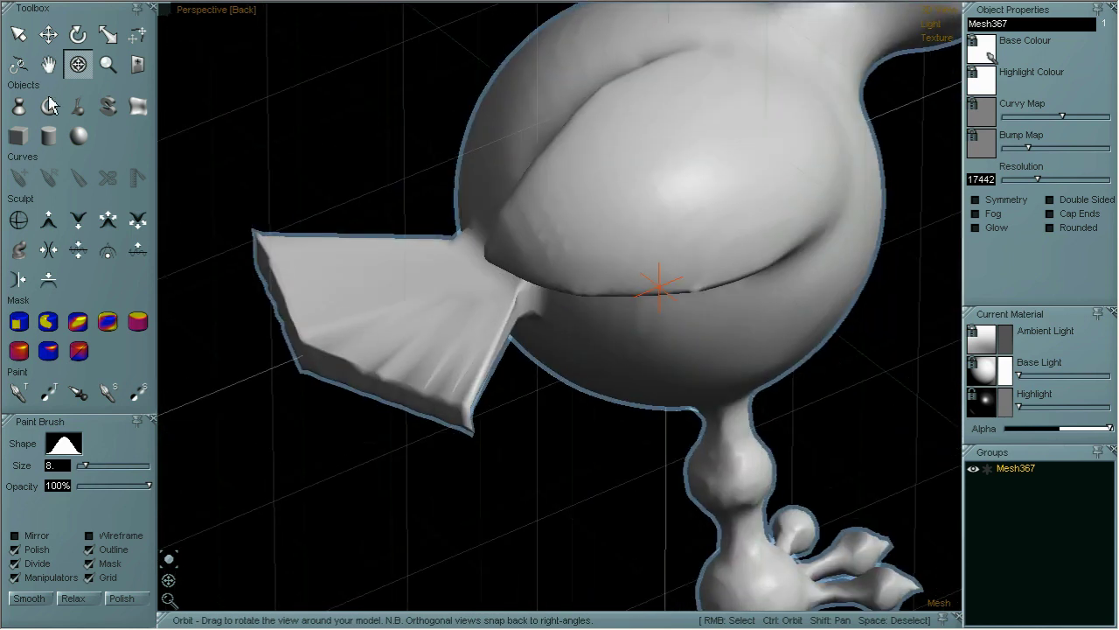
left_click(78, 250)
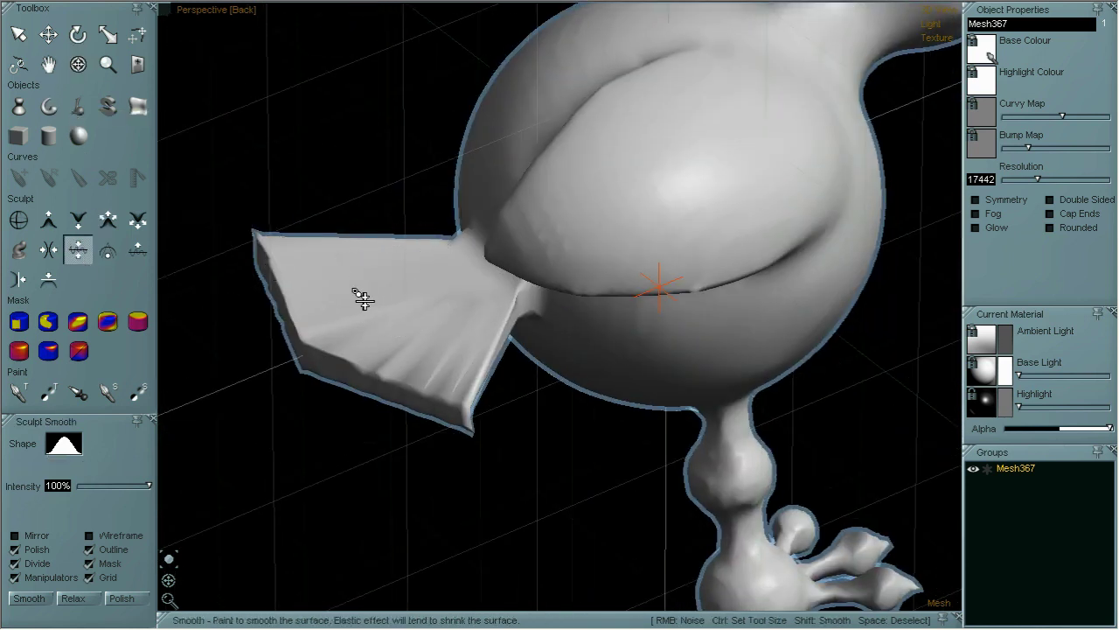
mouse_move(422, 337)
left_mouse_down()
mouse_move(429, 390)
mouse_move(482, 355)
mouse_move(482, 415)
mouse_move(398, 416)
left_mouse_up()
- Smooth the jagged crease under the wing's lower edge in the back view
key("o")
mouse_move(580, 443)
left_mouse_down()
mouse_move(450, 352)
mouse_move(585, 430)
left_mouse_up()
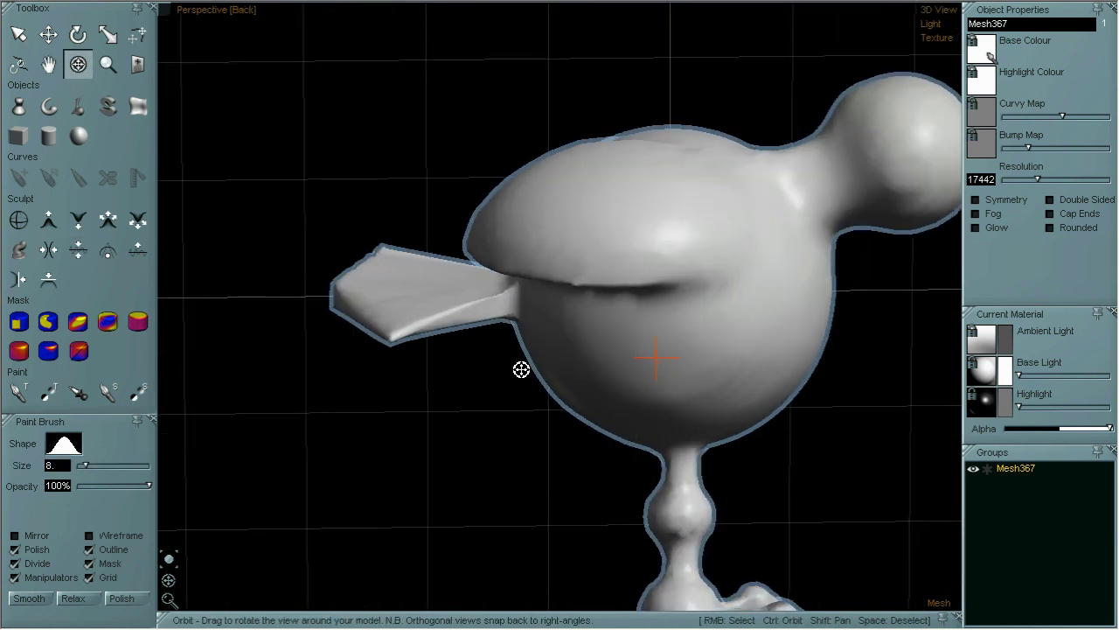
left_click(88, 251)
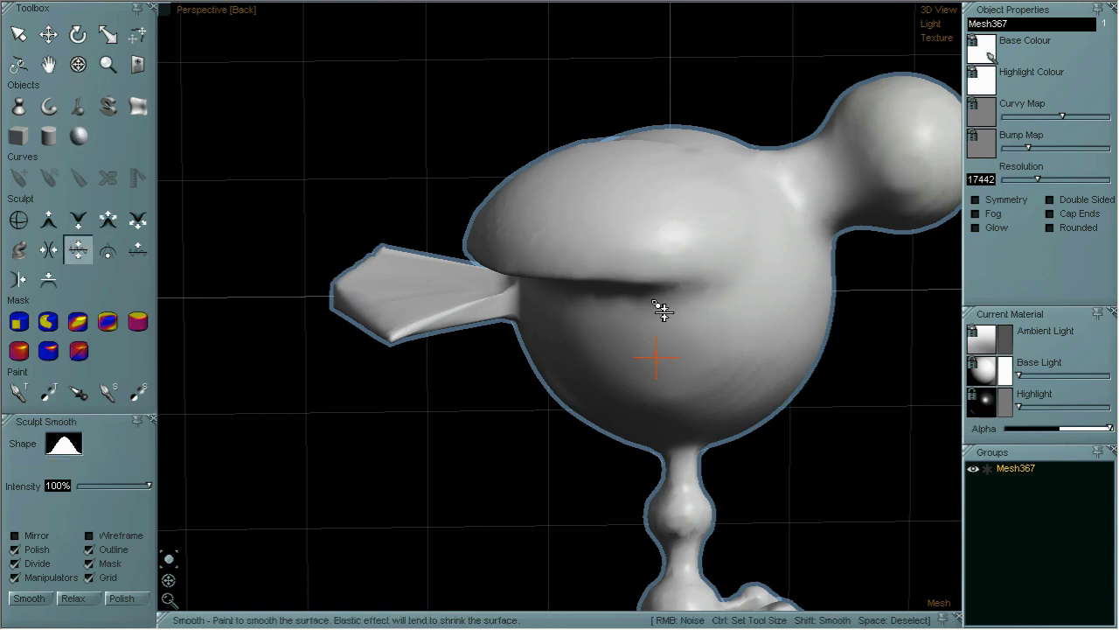
- Deflate the bulging knee joint halfway up the leg in the back view
key("o")
left_click_drag(604, 317, 609, 301)
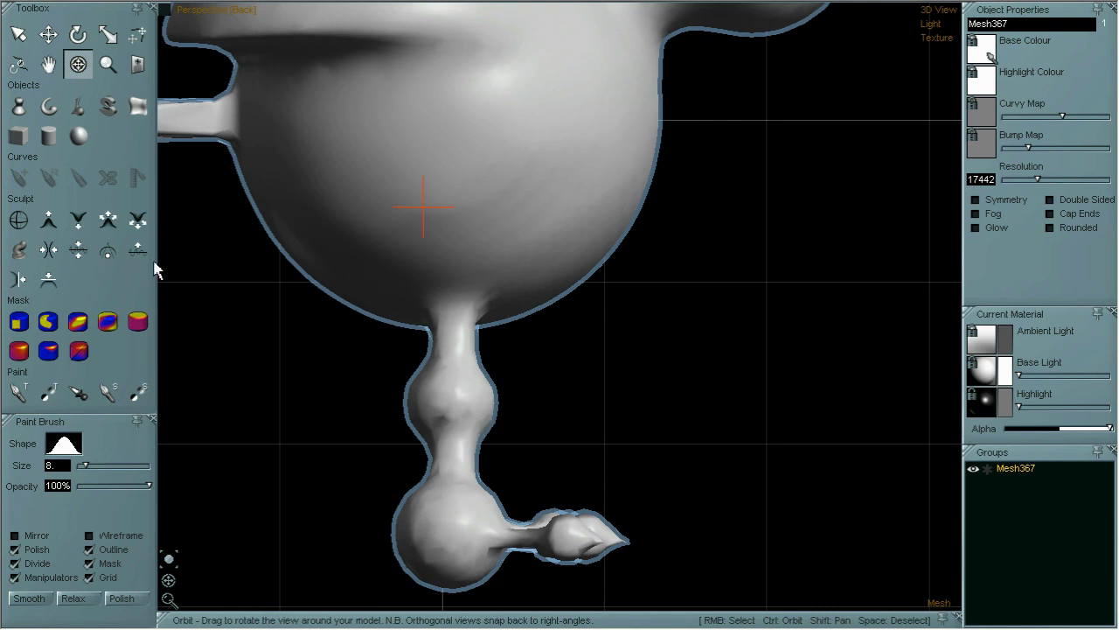
left_click(138, 219)
mouse_move(446, 387)
left_mouse_down()
mouse_move(437, 412)
mouse_move(415, 408)
left_mouse_up()
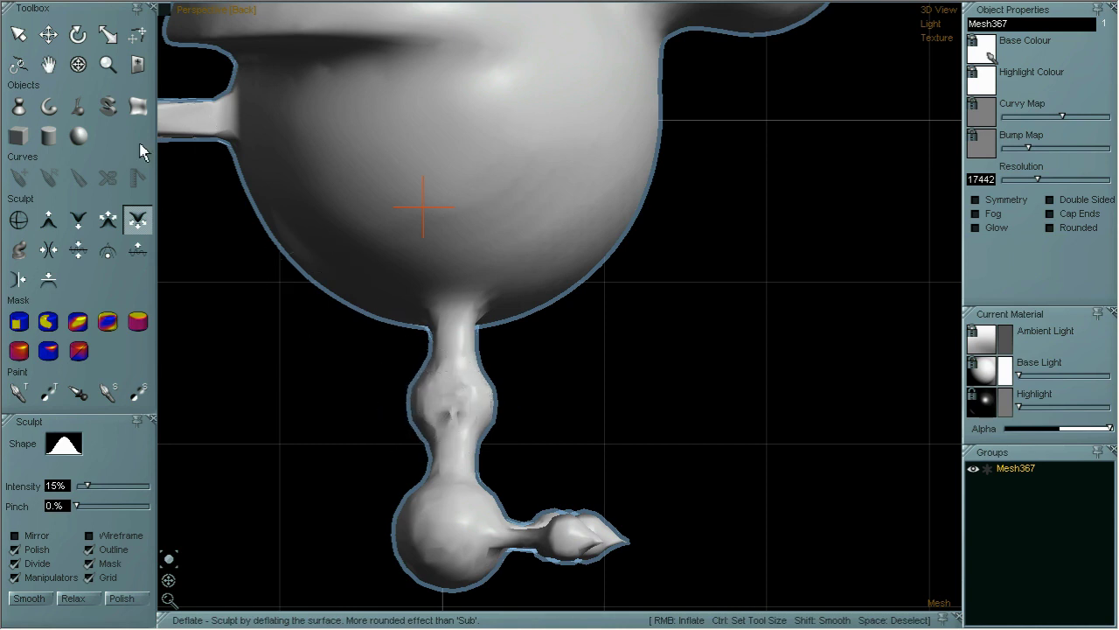
- Deflate the knee bulge from the creature's right side and smooth the leg down to the foot
left_click(78, 63)
left_click_drag(557, 315, 370, 310)
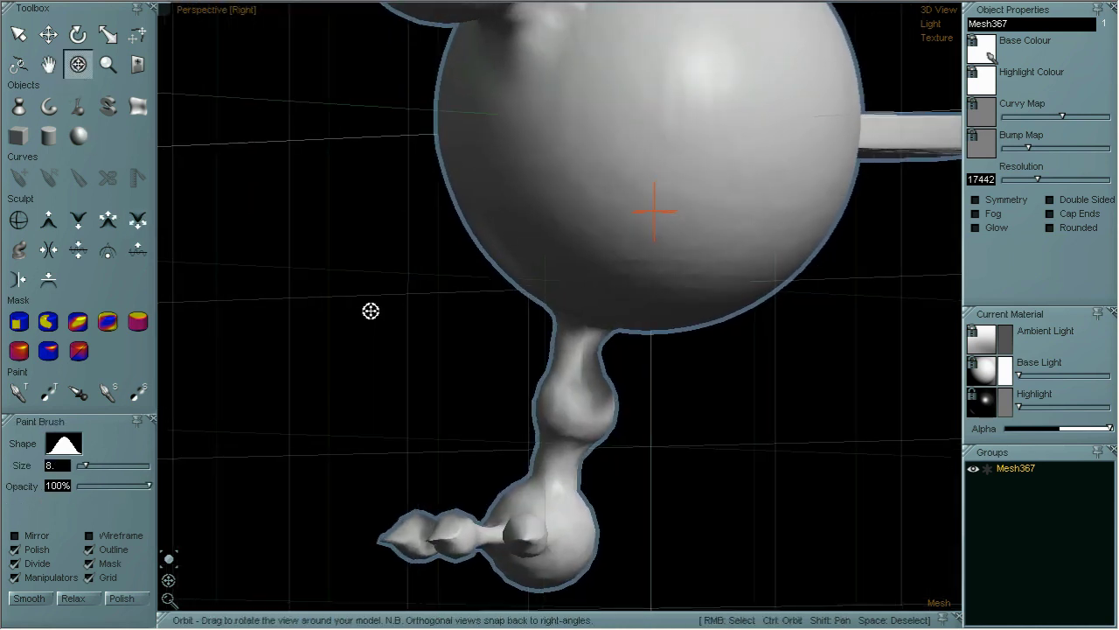
left_click(137, 220)
mouse_move(592, 407)
left_mouse_down()
mouse_move(570, 429)
mouse_move(624, 412)
left_mouse_up()
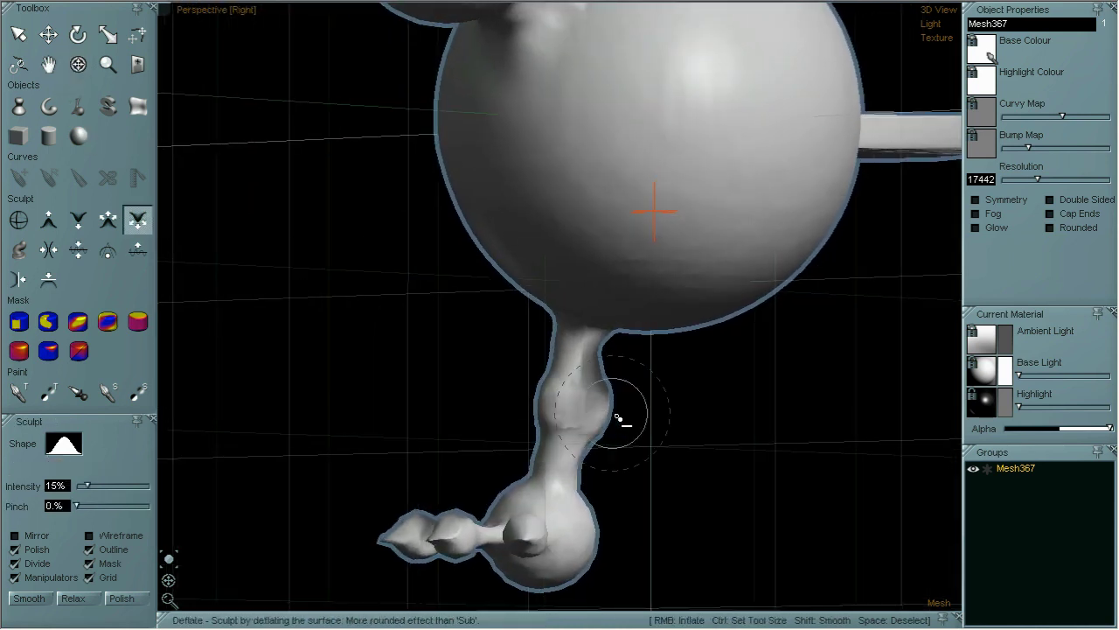
left_click(77, 250)
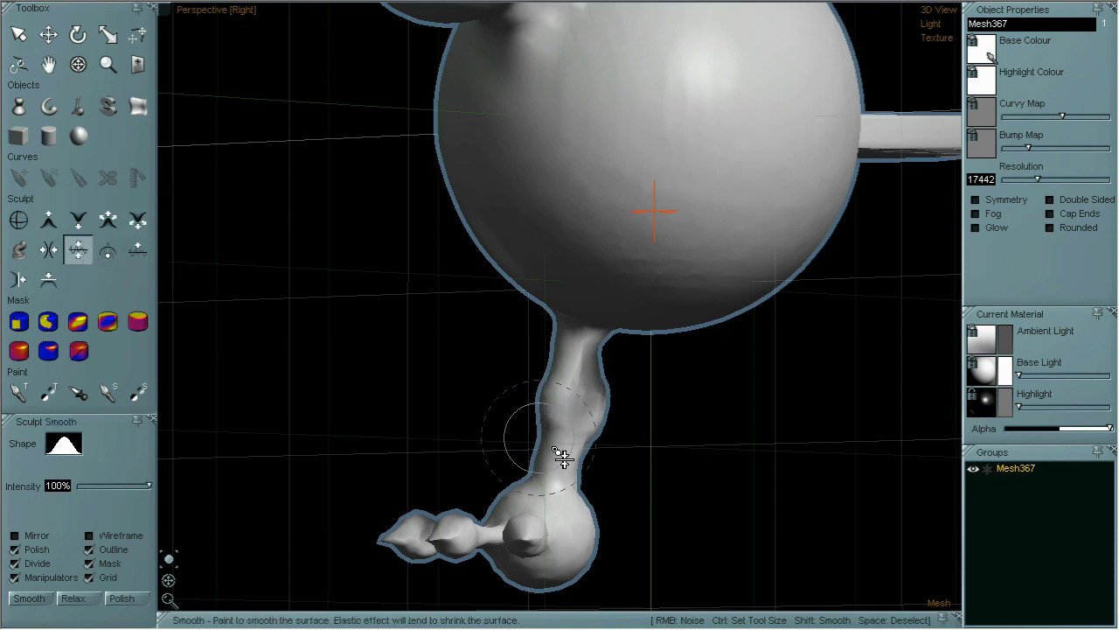
mouse_move(617, 420)
left_mouse_down()
mouse_move(607, 440)
mouse_move(562, 464)
mouse_move(577, 494)
left_mouse_up()
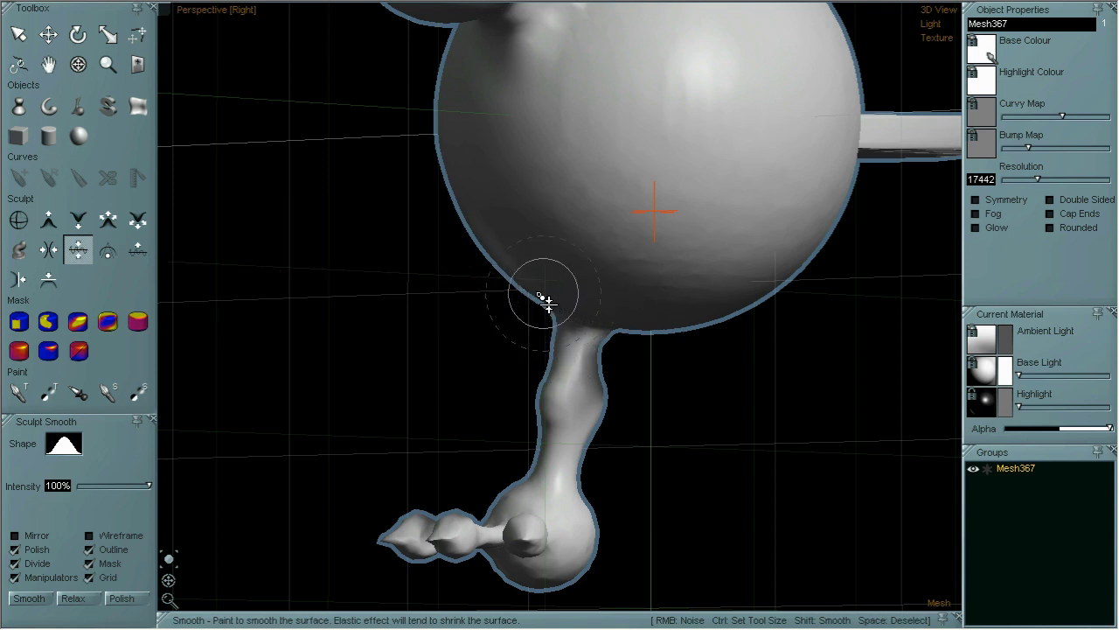
- Inflate the joint where the leg meets the body, working from the right side and the back
left_click(107, 220)
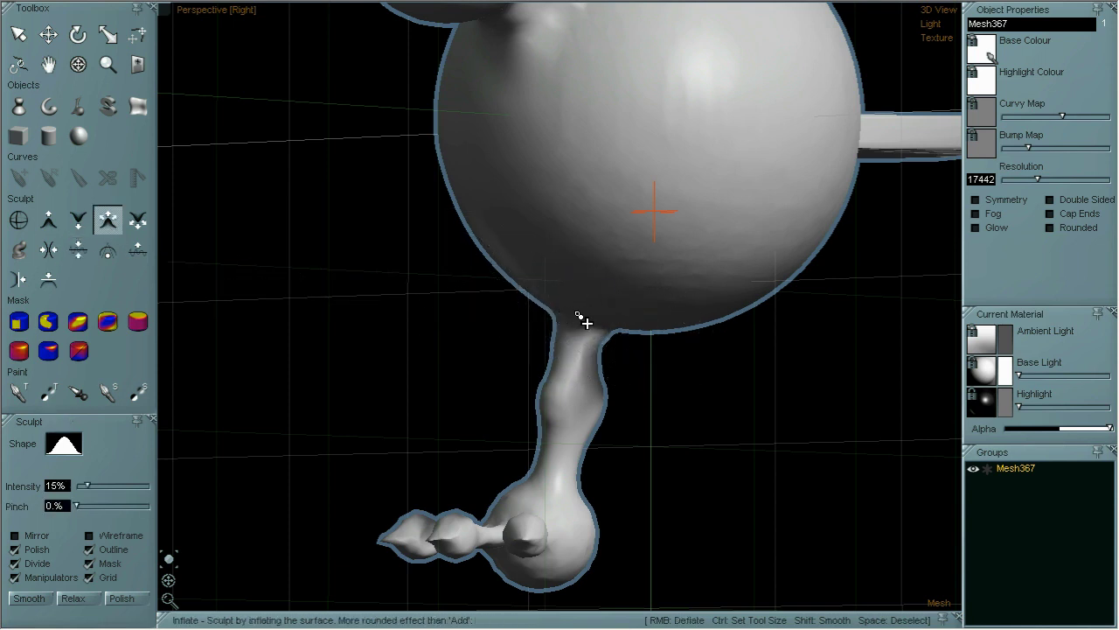
mouse_move(604, 325)
left_mouse_down()
mouse_move(630, 340)
mouse_move(554, 312)
left_mouse_up()
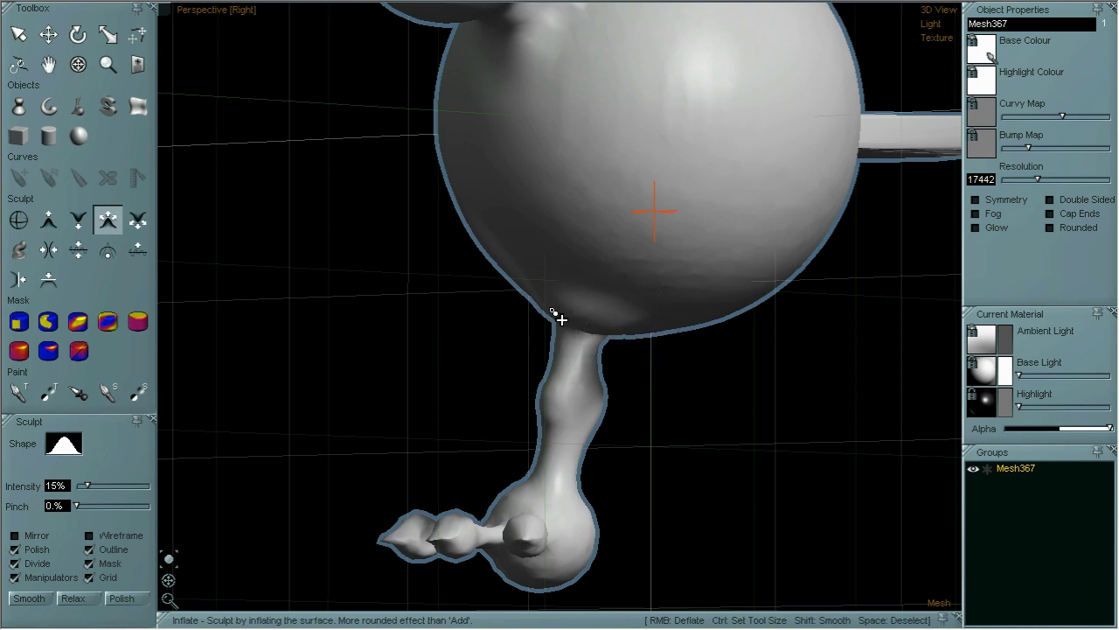
left_click(78, 64)
mouse_move(455, 227)
left_mouse_down()
mouse_move(649, 314)
mouse_move(616, 299)
left_mouse_up()
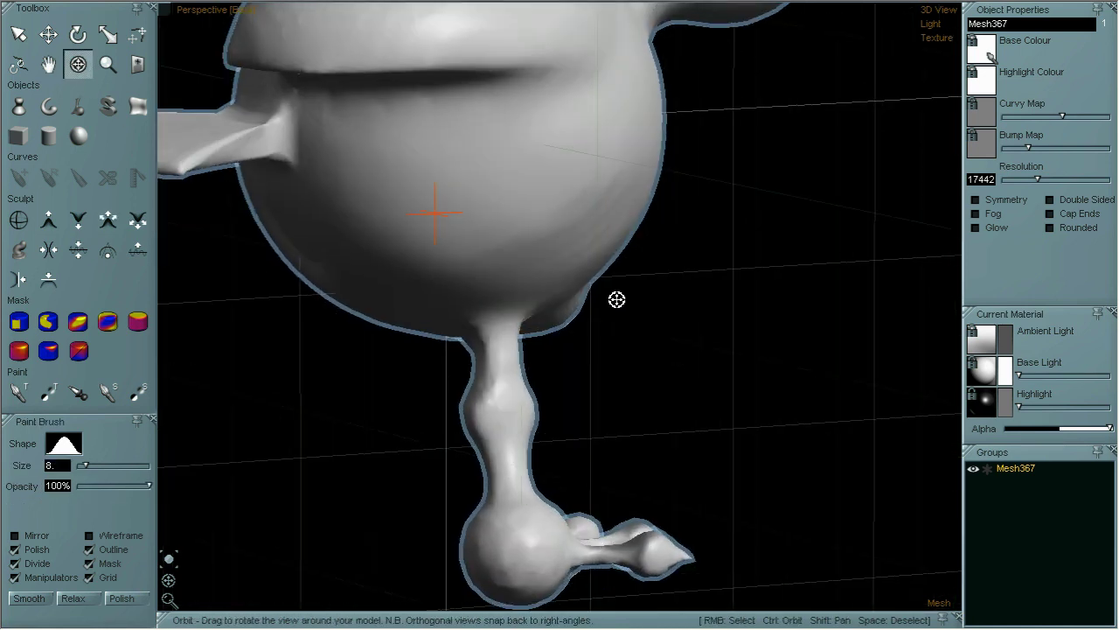
left_click(108, 221)
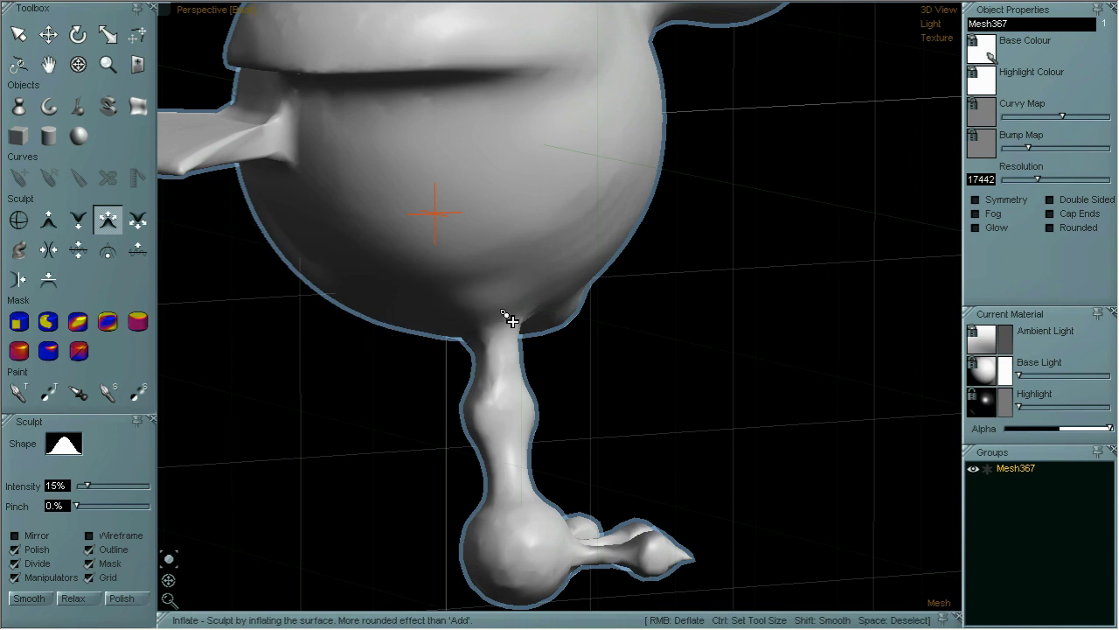
mouse_move(551, 326)
left_mouse_down()
mouse_move(443, 333)
mouse_move(435, 352)
mouse_move(499, 362)
left_mouse_up()
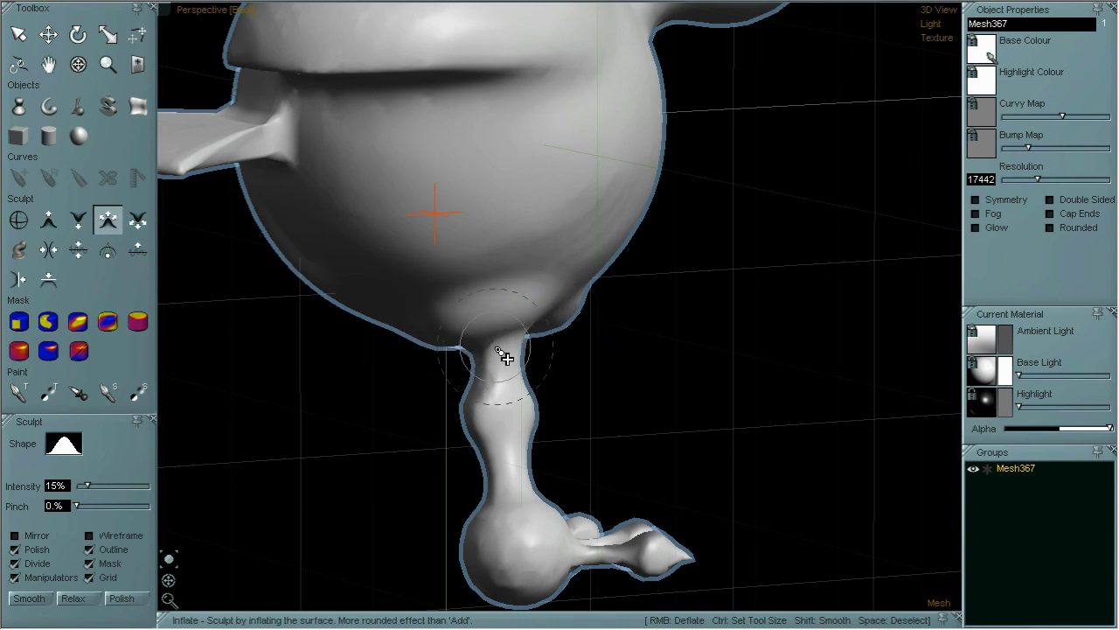
- Smooth the inflated hip area and the top of the leg into the body from the back and right side
left_click(79, 251)
mouse_move(560, 338)
left_mouse_down()
mouse_move(591, 312)
mouse_move(492, 358)
mouse_move(545, 342)
mouse_move(507, 345)
mouse_move(490, 368)
left_mouse_up()
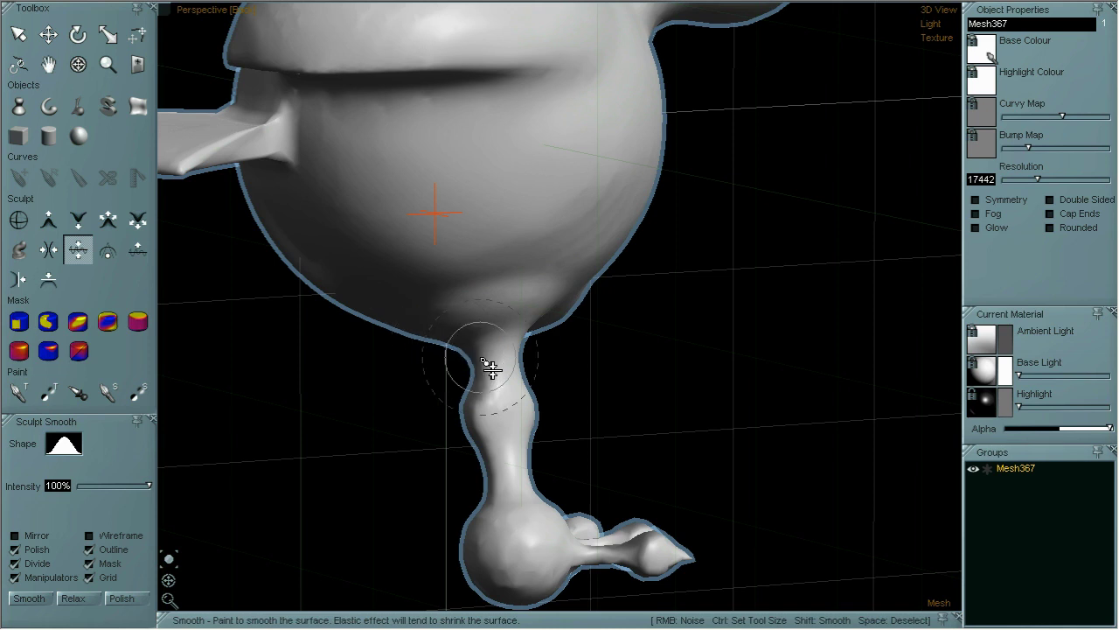
left_click(78, 64)
mouse_move(454, 297)
left_mouse_down()
mouse_move(519, 302)
mouse_move(453, 280)
left_mouse_up()
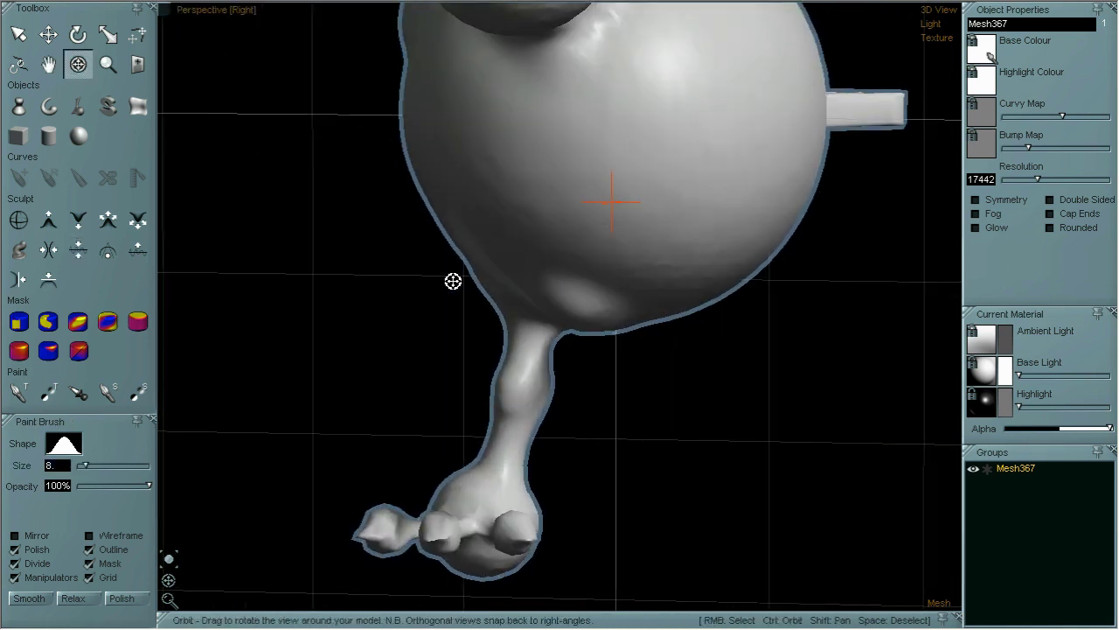
left_click(79, 250)
mouse_move(582, 281)
left_mouse_down()
mouse_move(650, 341)
mouse_move(606, 312)
left_mouse_up()
- Inflate the joint where the toes meet the ball of the foot, working from the back view
left_click(78, 63)
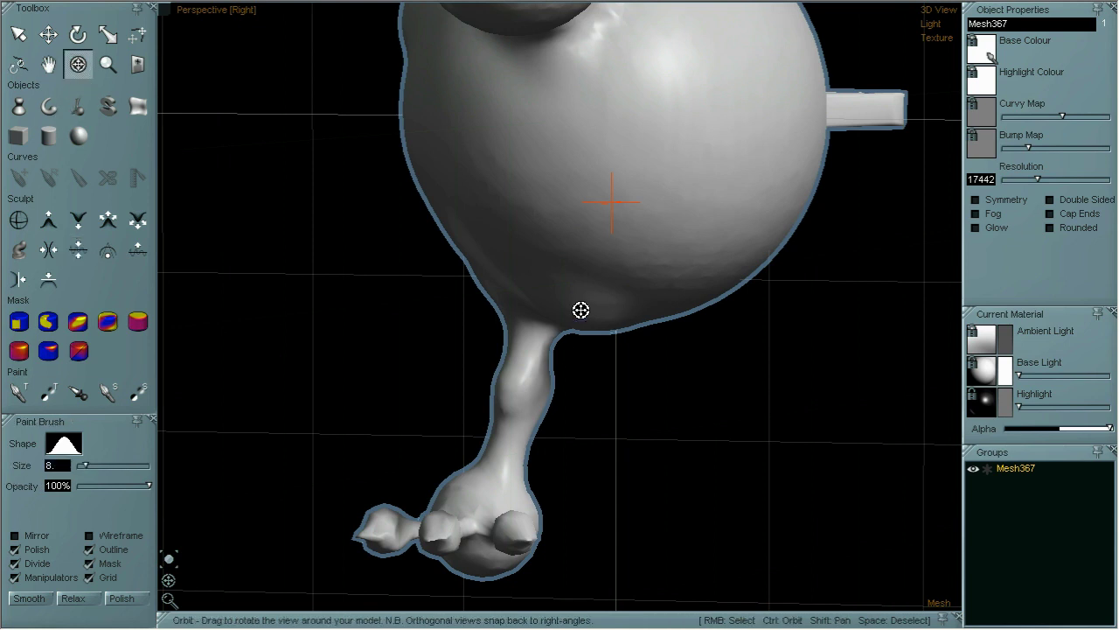
left_click_drag(309, 272, 349, 265)
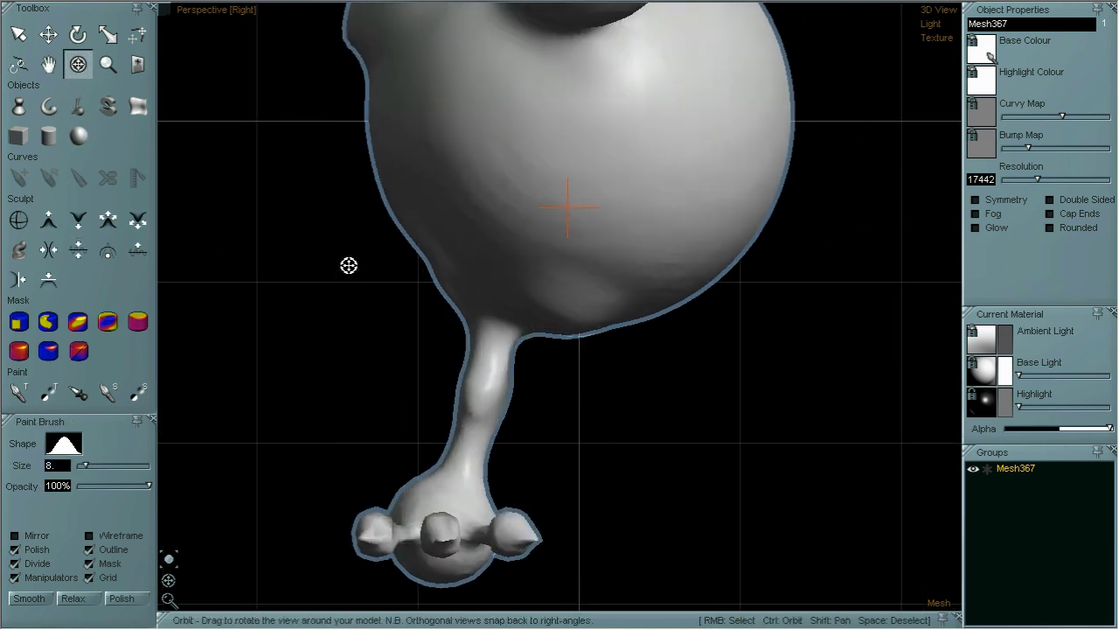
left_click_drag(479, 358, 580, 257)
scroll(605, 339, "up", 3)
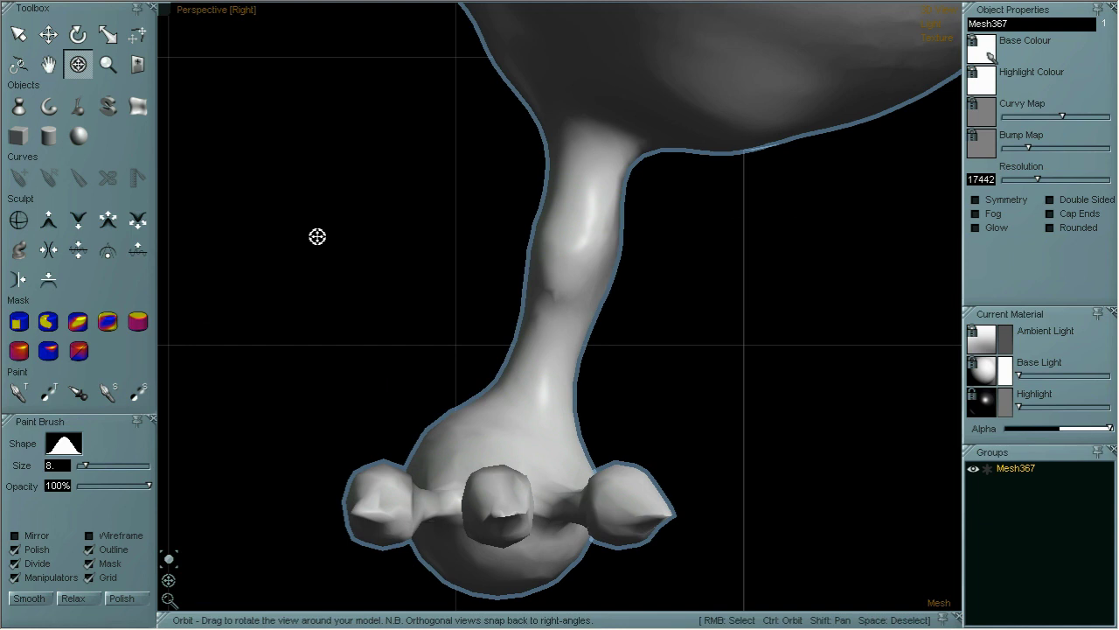
left_click_drag(263, 217, 641, 339)
key("shift")
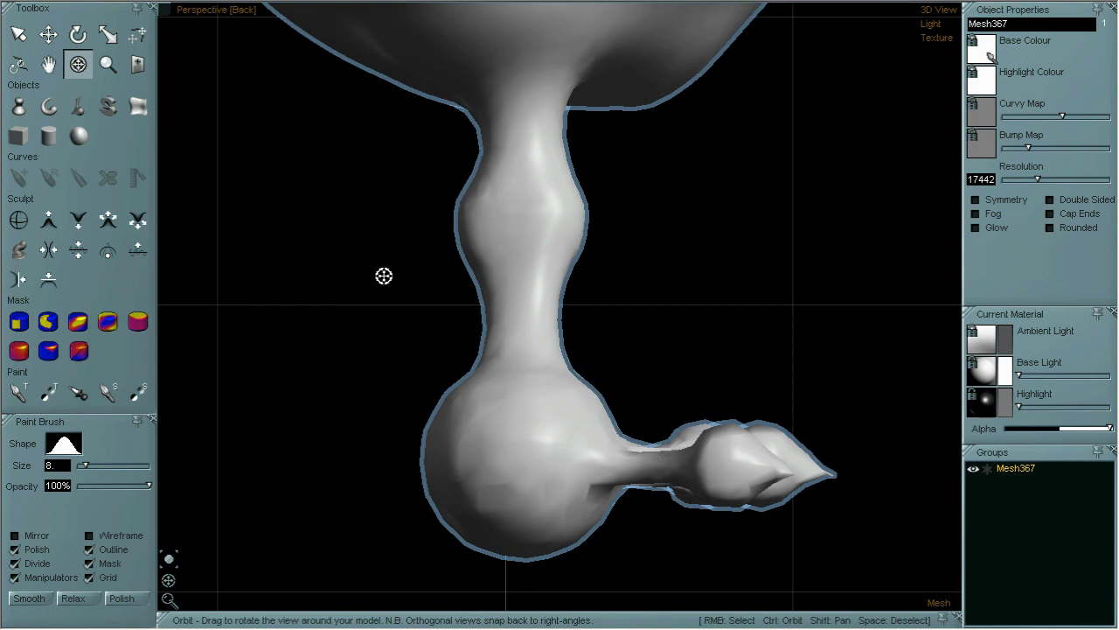
left_click(137, 219)
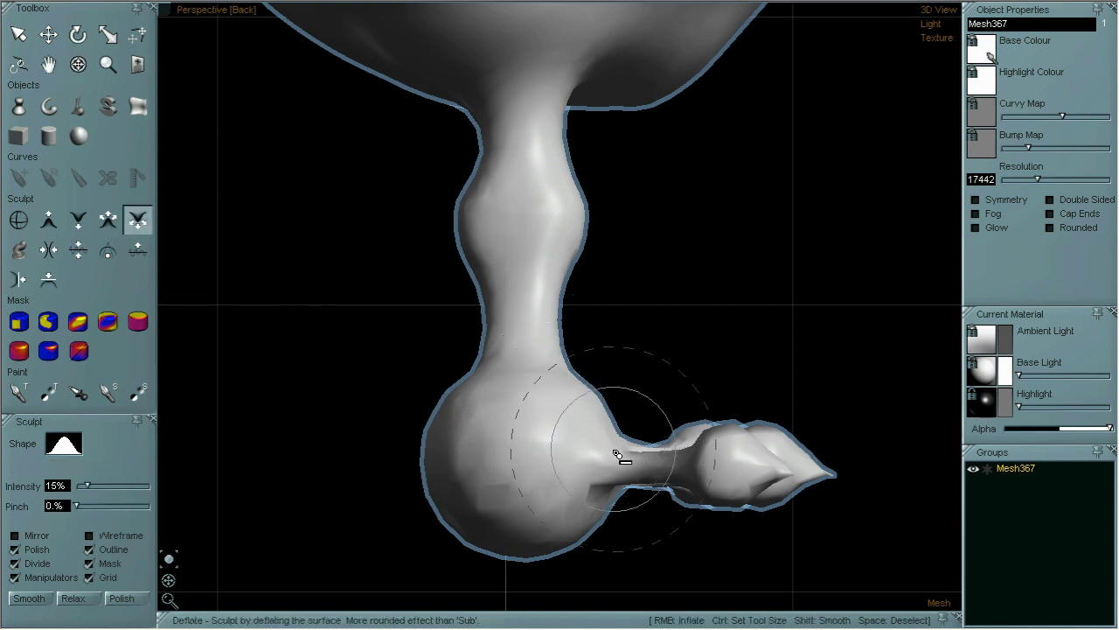
key("ctrl+z")
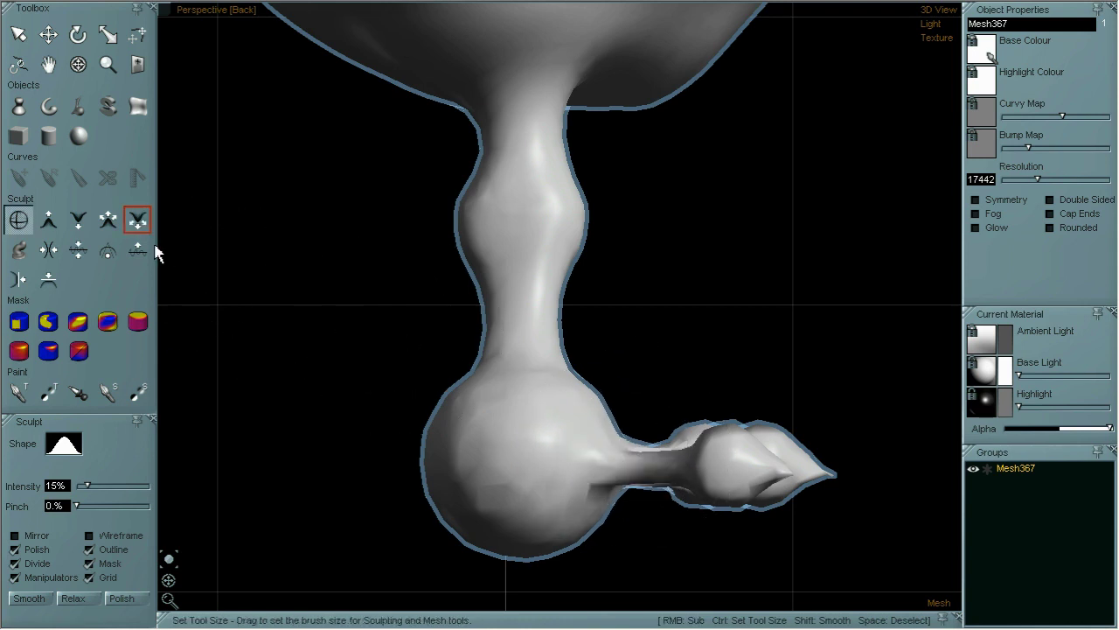
left_click(107, 220)
mouse_move(592, 452)
left_mouse_down()
mouse_move(625, 473)
mouse_move(662, 475)
mouse_move(647, 464)
left_mouse_up()
left_click(77, 64)
left_click_drag(774, 312, 557, 372)
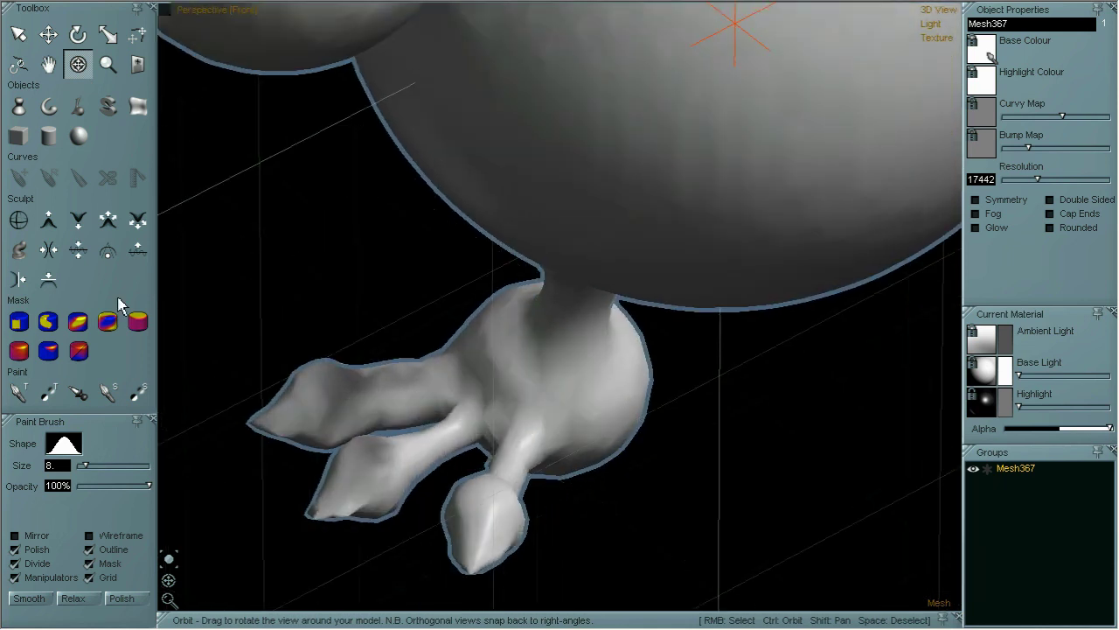
- Mask only the bottom cap of the foot's ball with a rectangular mask in the back view
left_click_drag(262, 219, 578, 323)
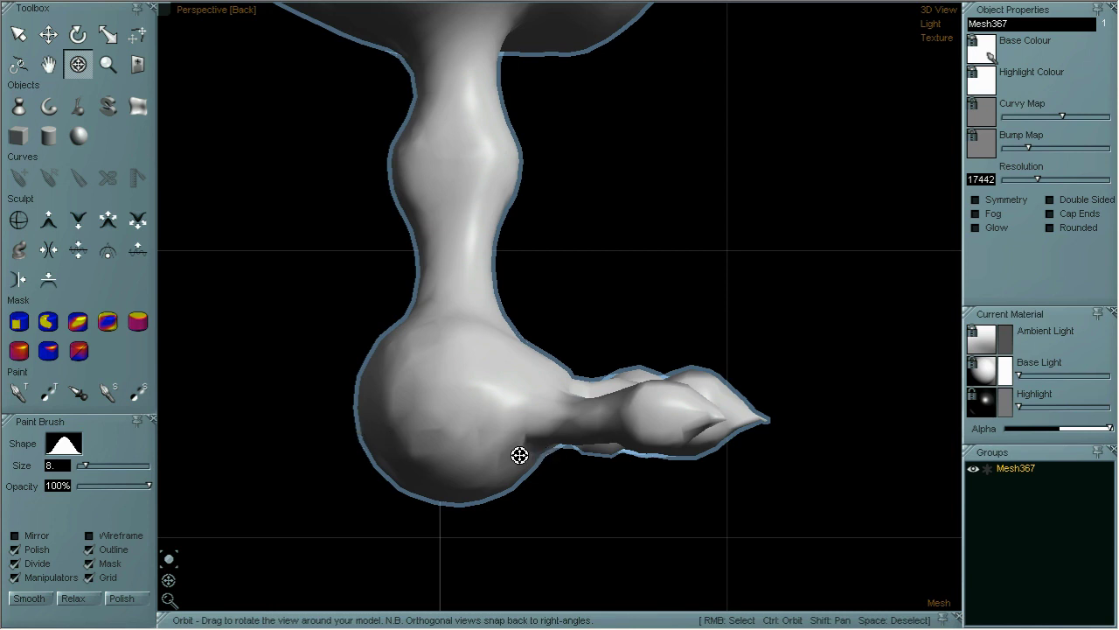
left_click(19, 322)
left_click_drag(352, 449, 567, 525)
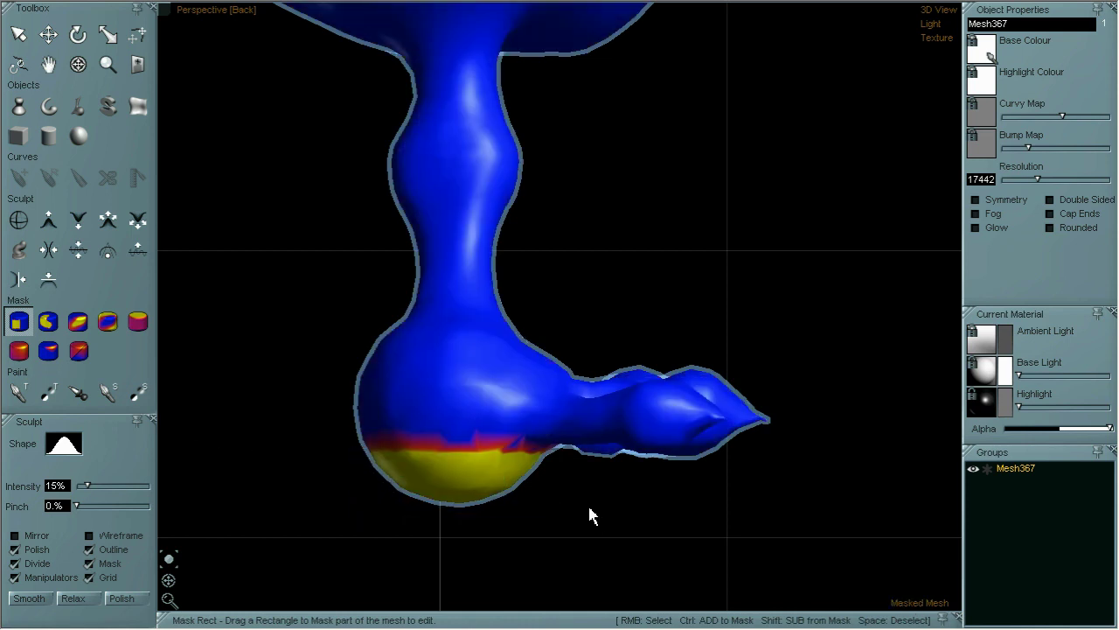
key("space")
left_click_drag(560, 462, 335, 530)
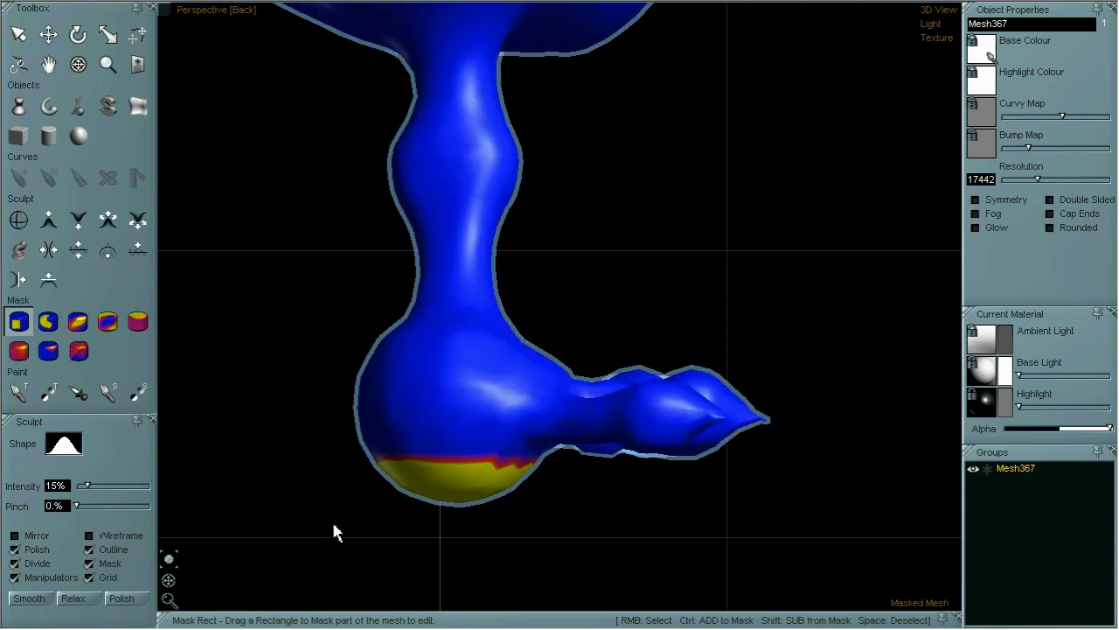
key("space")
left_click_drag(369, 462, 566, 526)
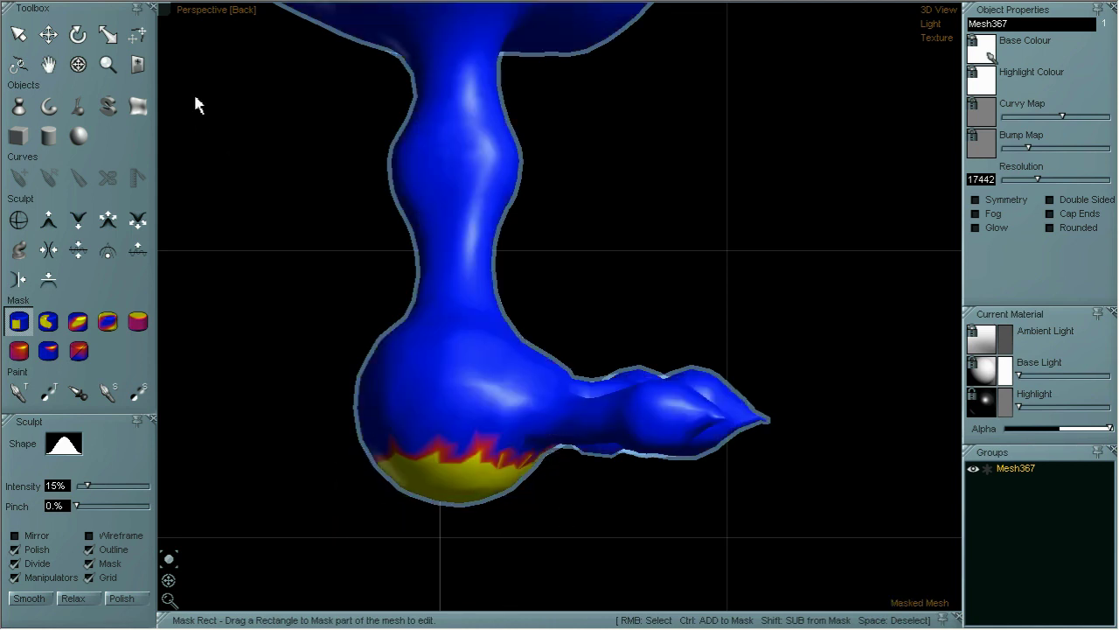
- Flatten the masked underside of the foot by fitting it to Plane Ortho
left_click(232, 5)
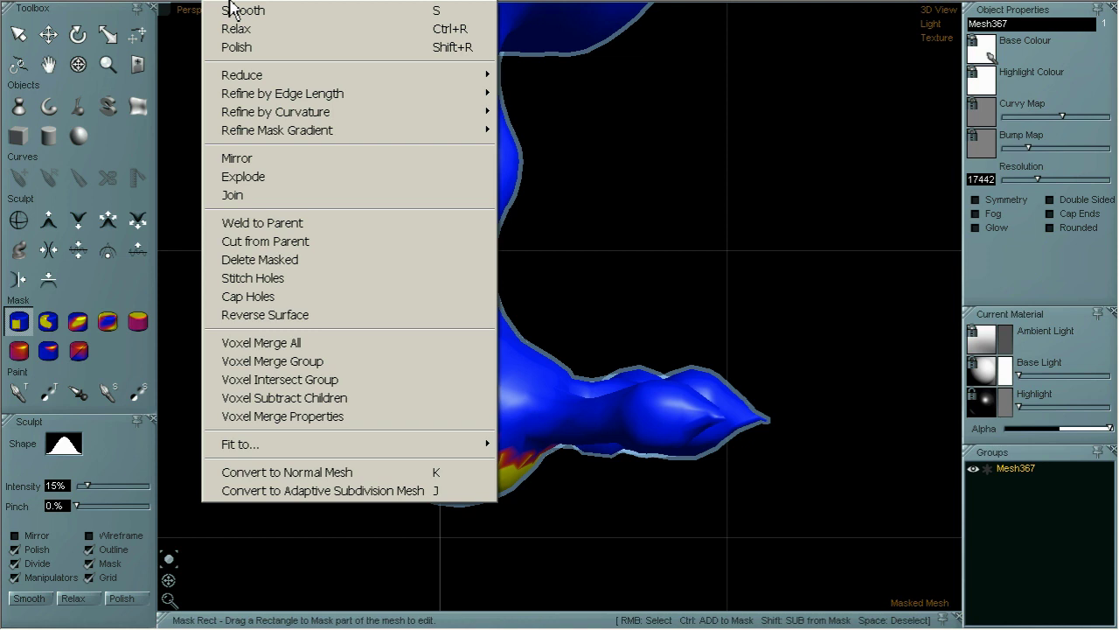
mouse_move(317, 446)
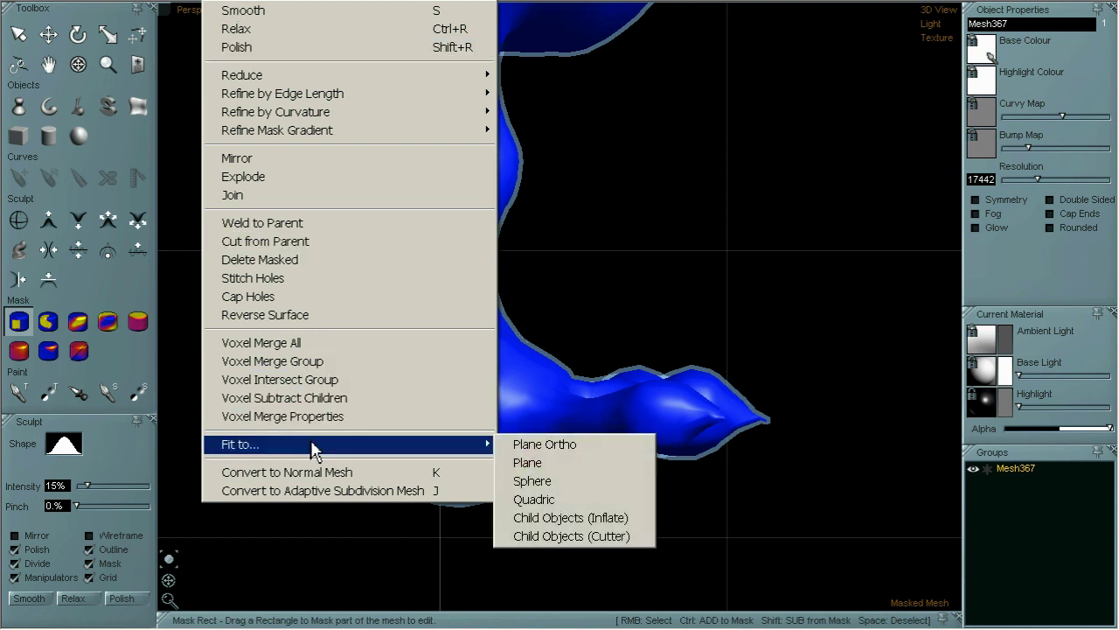
left_click(523, 445)
left_click(77, 65)
mouse_move(533, 323)
left_mouse_down()
mouse_move(533, 201)
mouse_move(535, 332)
left_mouse_up()
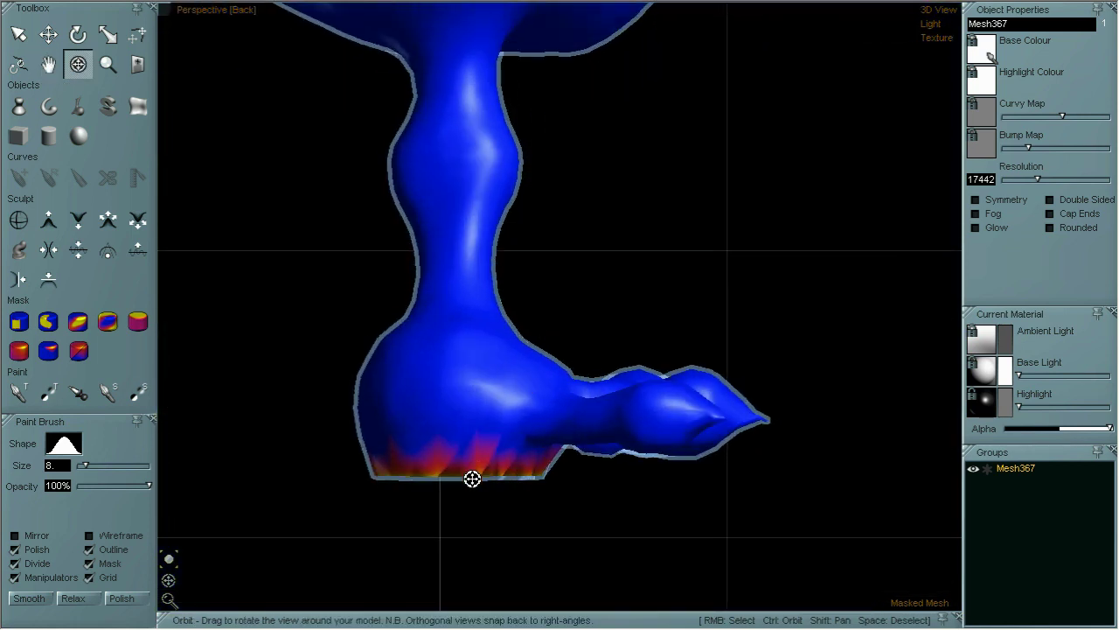
- Smooth the flattened, masked sole of the foot along its lower edge from the back and front
left_click(77, 250)
mouse_move(387, 470)
left_mouse_down()
mouse_move(393, 487)
mouse_move(513, 480)
mouse_move(543, 492)
left_mouse_up()
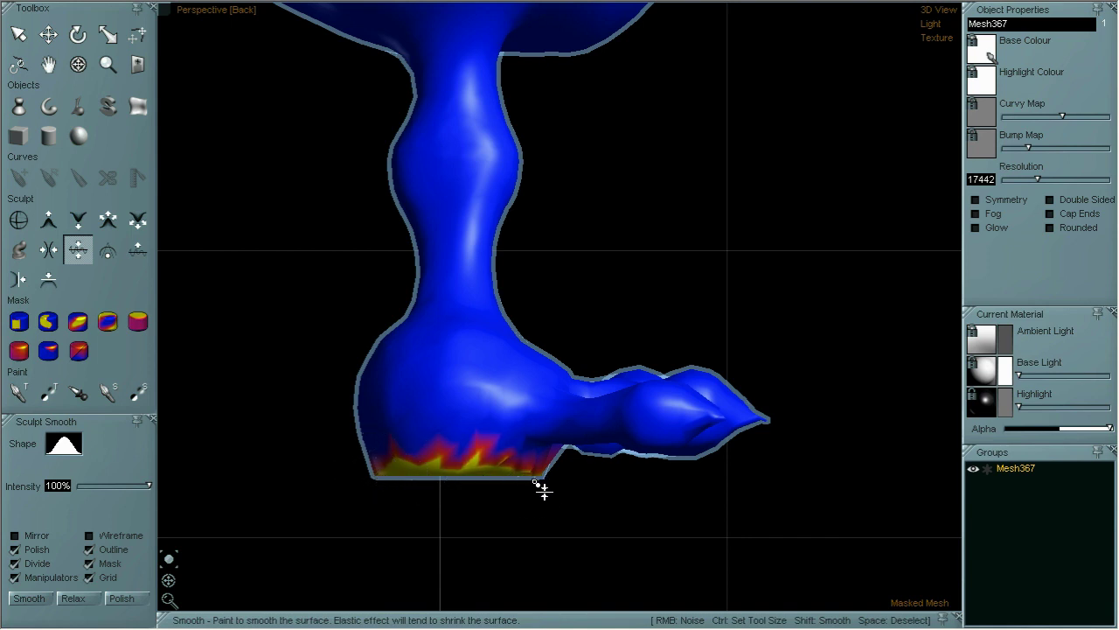
mouse_move(462, 487)
left_mouse_down()
mouse_move(490, 477)
mouse_move(385, 482)
mouse_move(533, 491)
left_mouse_up()
left_click(78, 64)
left_click_drag(612, 244, 633, 505)
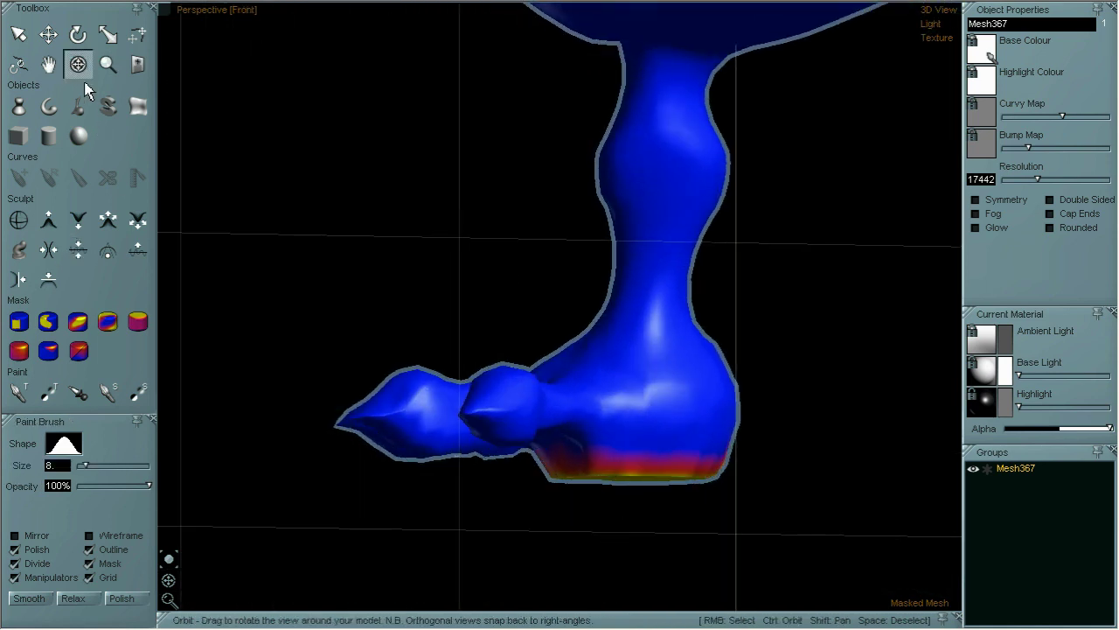
left_click(77, 250)
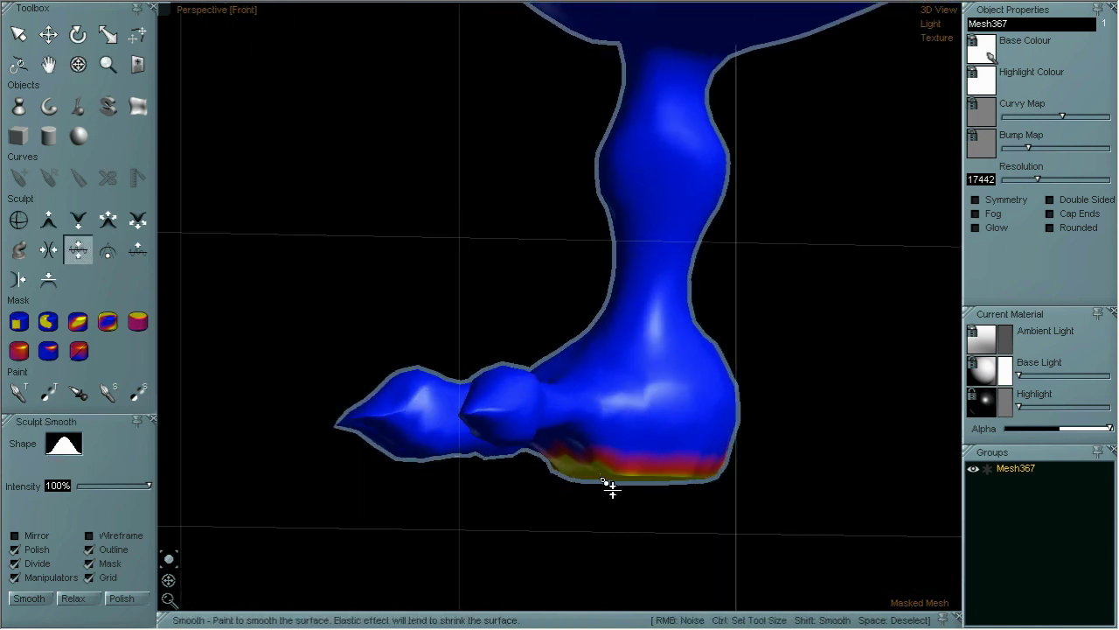
mouse_move(600, 479)
left_mouse_down()
mouse_move(691, 492)
mouse_move(726, 482)
mouse_move(585, 475)
mouse_move(675, 496)
left_mouse_up()
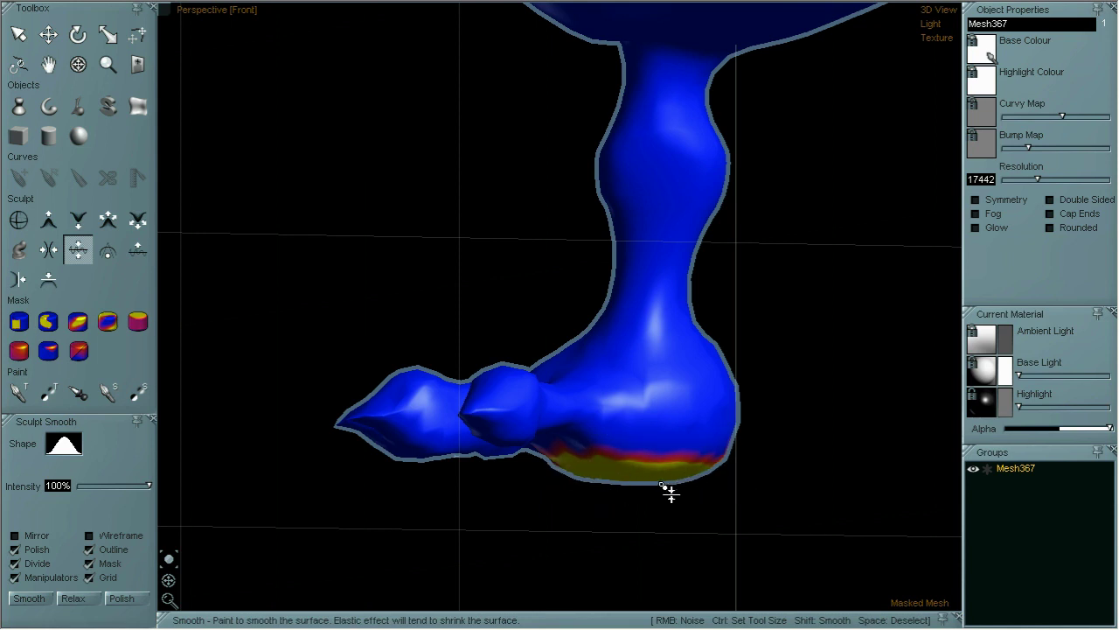
- Clear the mask and smooth the rim of the sole into the foot from the front and left sides
key("space")
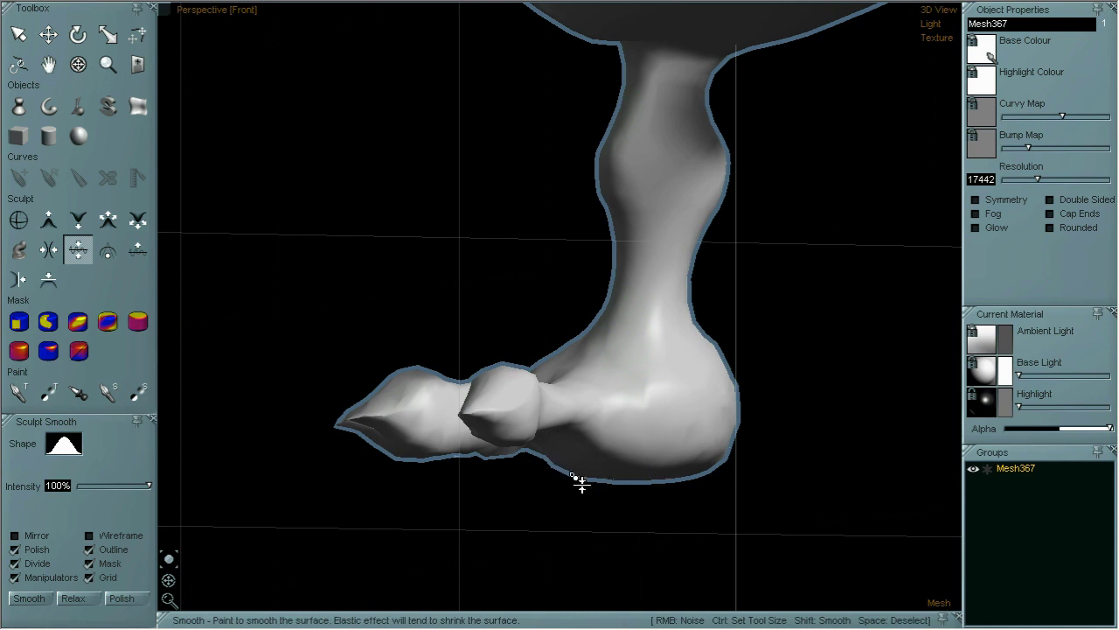
left_click_drag(619, 483, 750, 476)
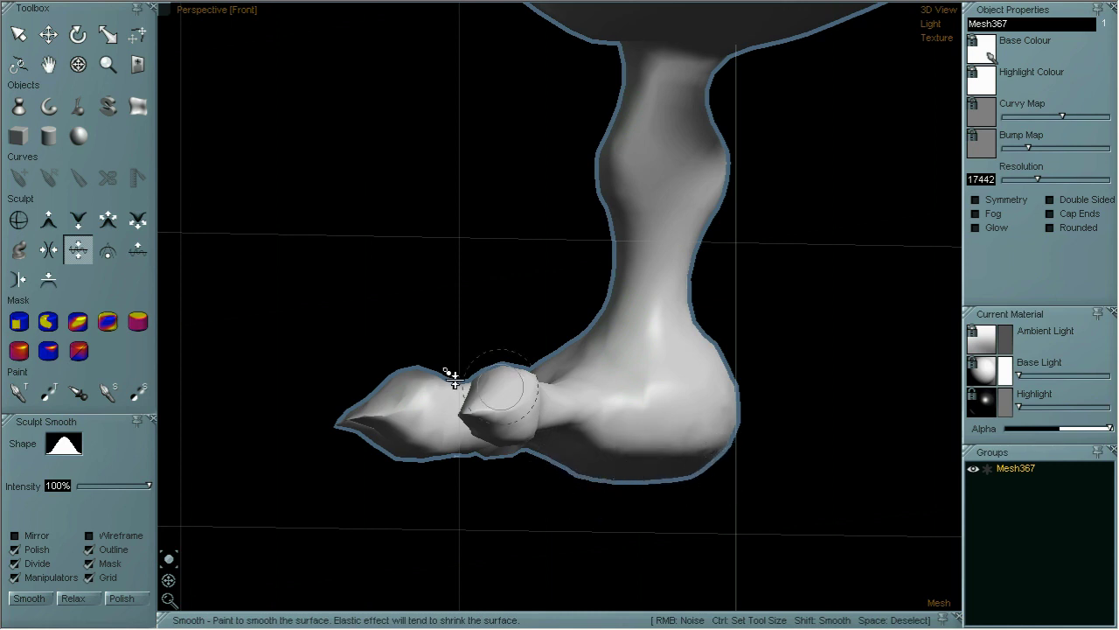
left_click(78, 64)
left_click_drag(857, 288, 653, 285)
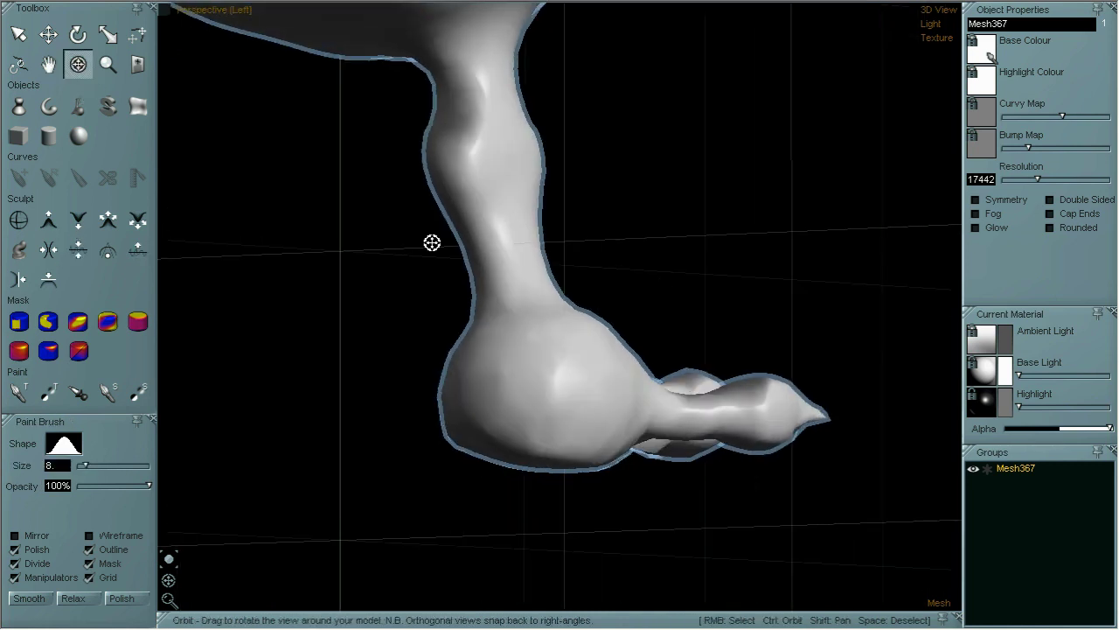
left_click(78, 250)
mouse_move(569, 477)
left_mouse_down()
mouse_move(577, 467)
mouse_move(604, 475)
mouse_move(544, 474)
left_mouse_up()
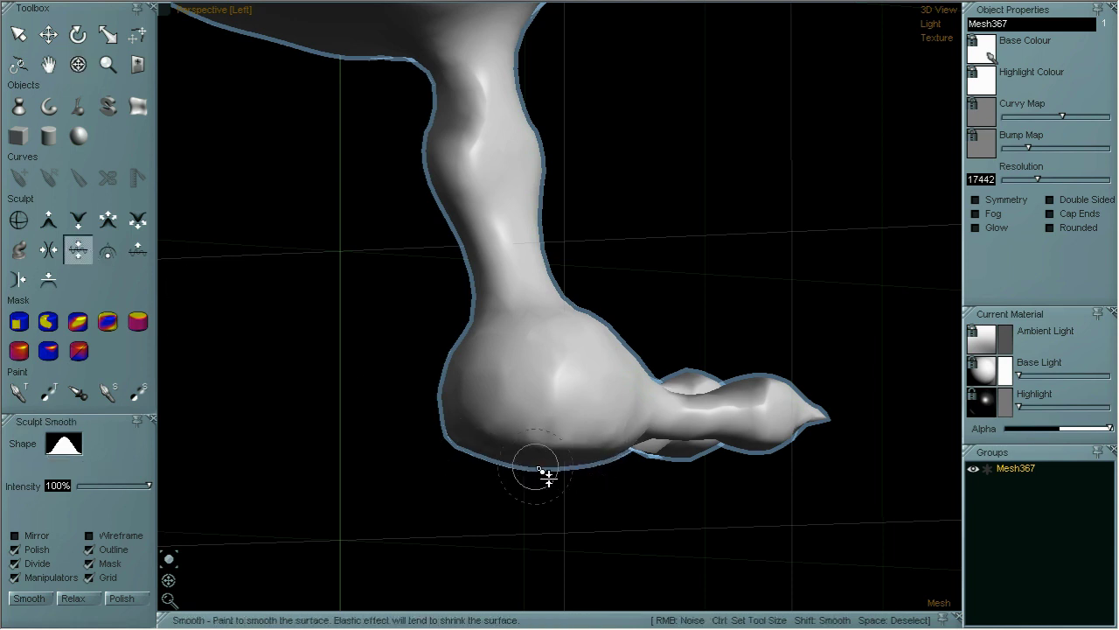
left_click(78, 65)
mouse_move(333, 195)
left_mouse_down()
mouse_move(736, 262)
mouse_move(750, 274)
mouse_move(752, 377)
left_mouse_up()
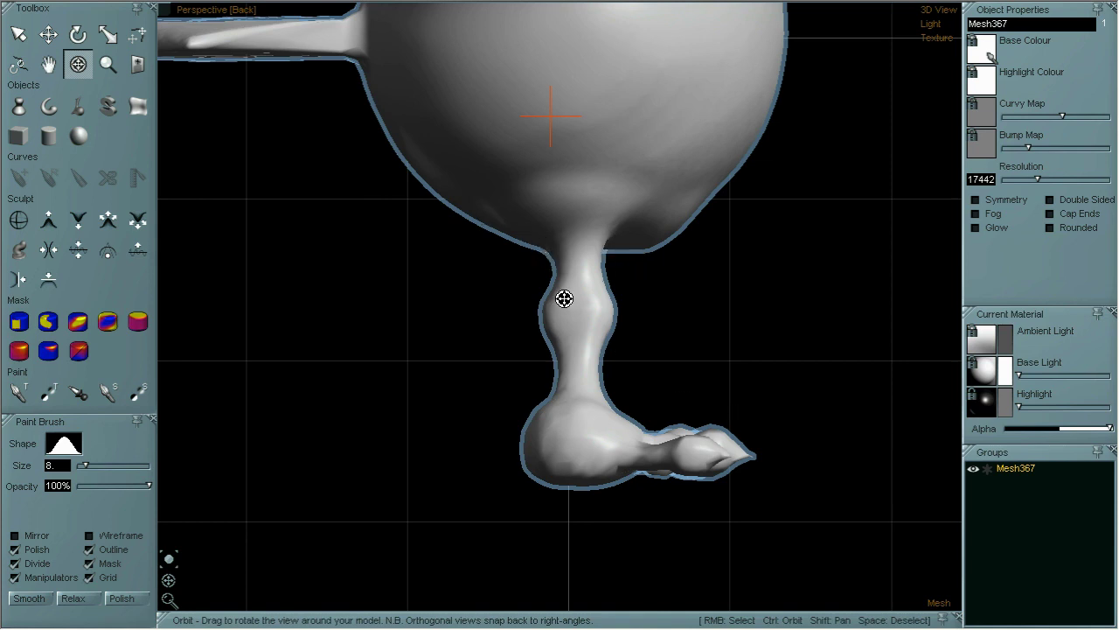
- Raise a horizontal beak ridge across the front of the head using the Add tool with a smaller brush
scroll(451, 306, "down", 5)
left_click_drag(449, 358, 654, 409, "shift")
scroll(637, 280, "up", 3)
scroll(869, 279, "up", 4)
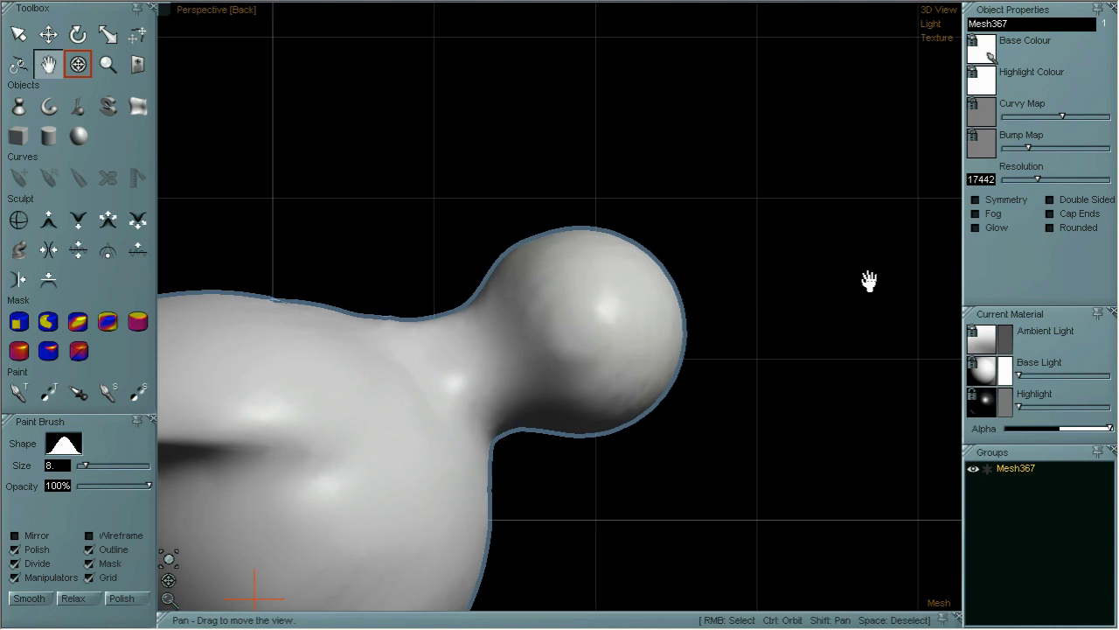
left_click_drag(597, 209, 463, 225)
left_click_drag(548, 220, 356, 200, "shift")
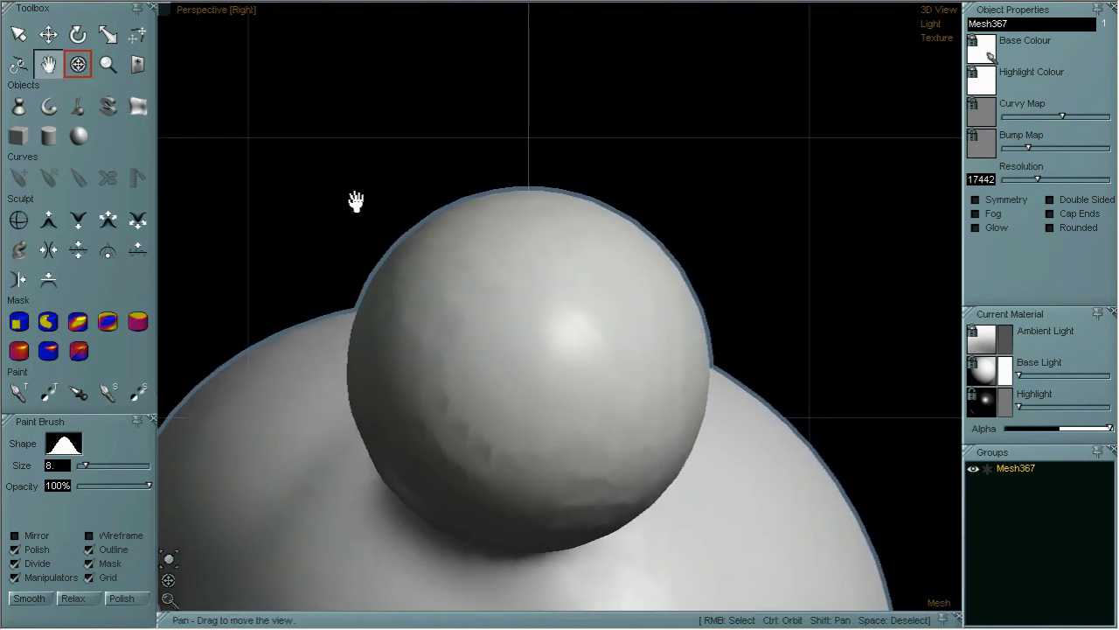
left_click(48, 222)
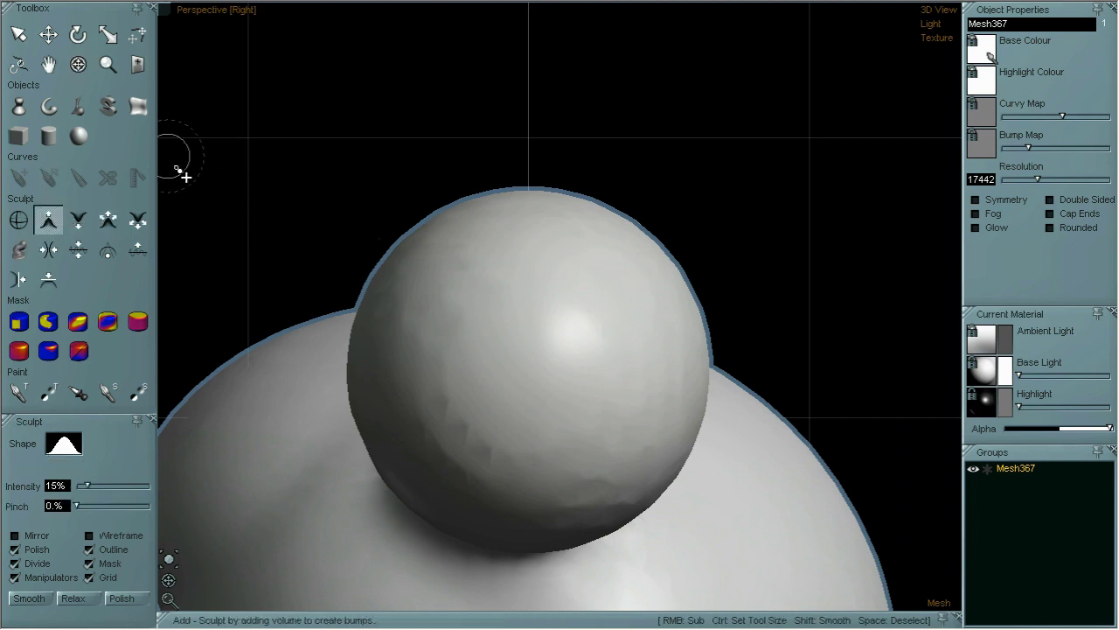
left_click(19, 220)
left_click_drag(253, 193, 256, 185)
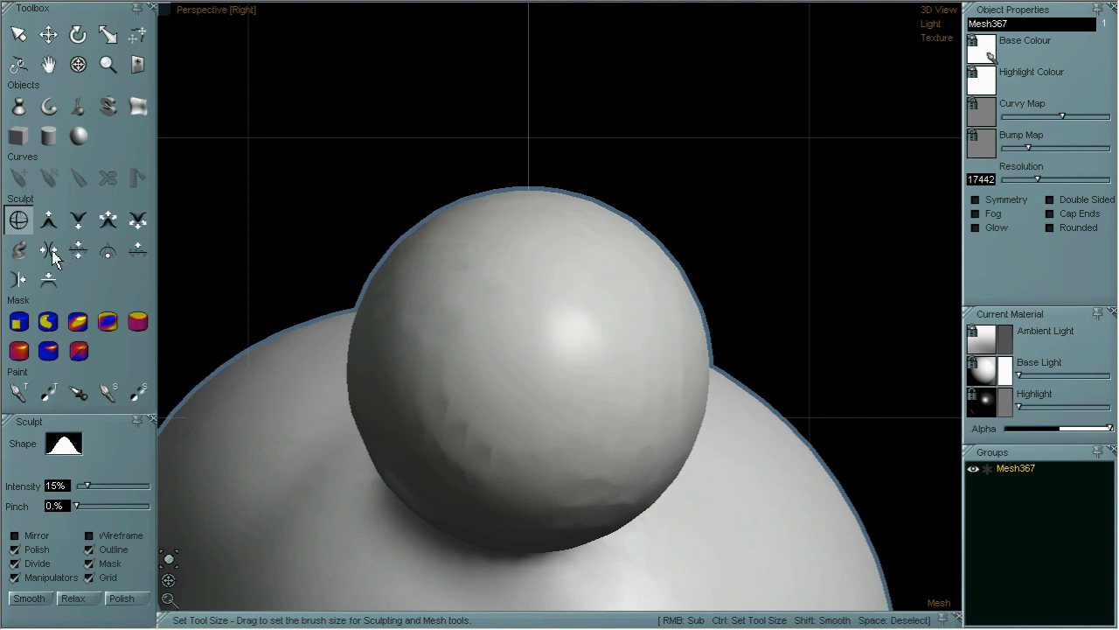
left_click(50, 223)
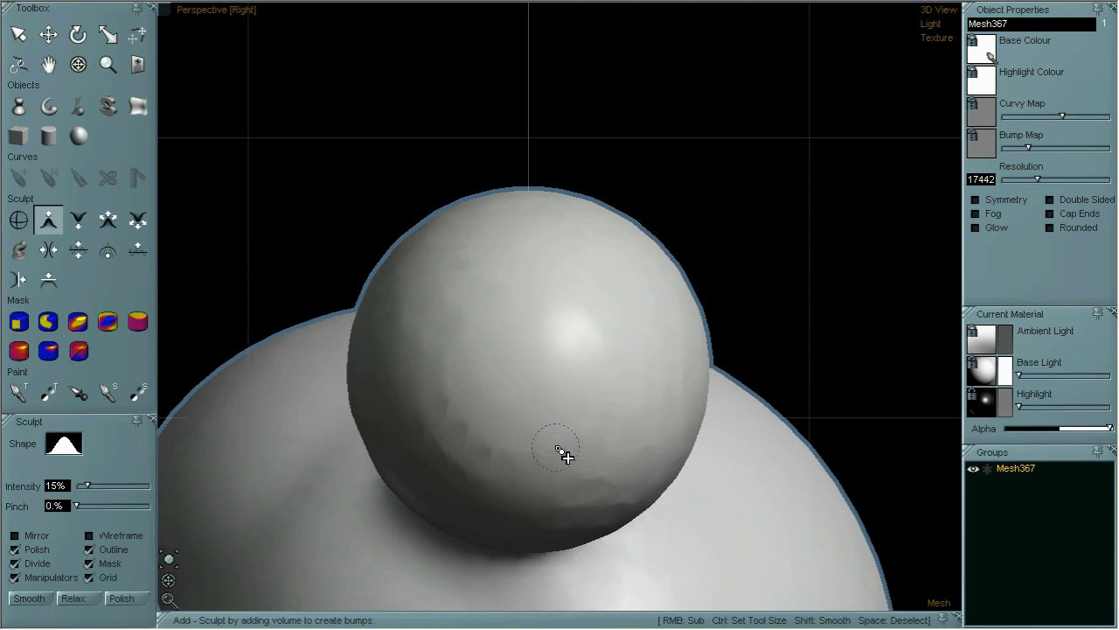
mouse_move(452, 387)
left_mouse_down()
mouse_move(422, 387)
mouse_move(635, 384)
mouse_move(452, 393)
mouse_move(603, 394)
mouse_move(469, 399)
left_mouse_up()
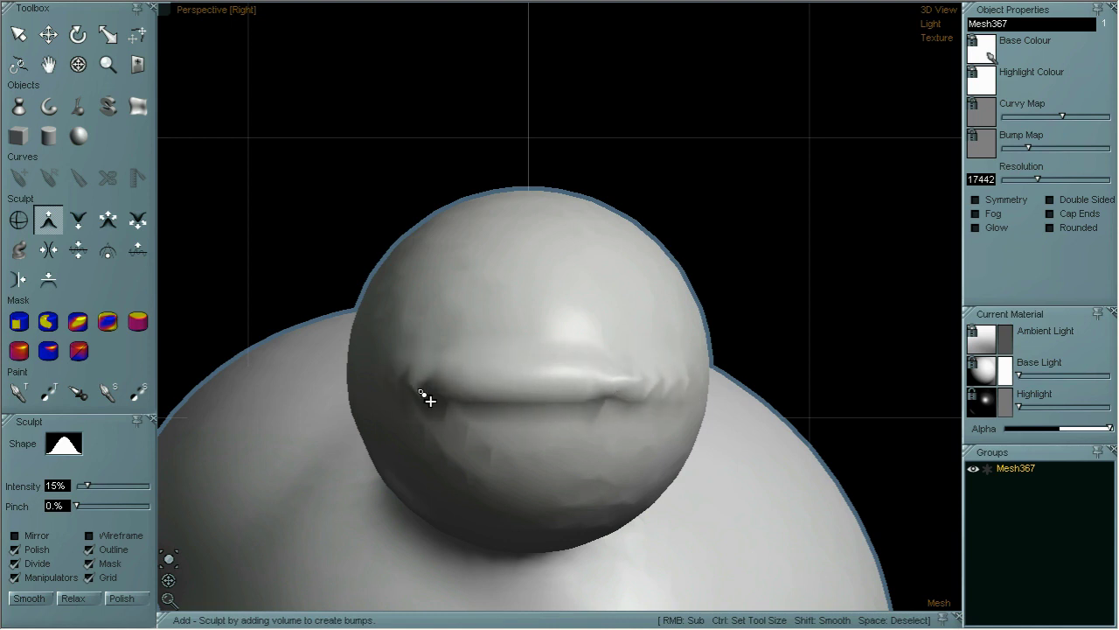
mouse_move(674, 384)
left_mouse_down()
mouse_move(420, 405)
mouse_move(437, 394)
left_mouse_up()
- Thicken the upper beak ridge and build up a lower beak beneath it with the Add tool
left_click(78, 64)
left_click_drag(245, 282, 340, 295)
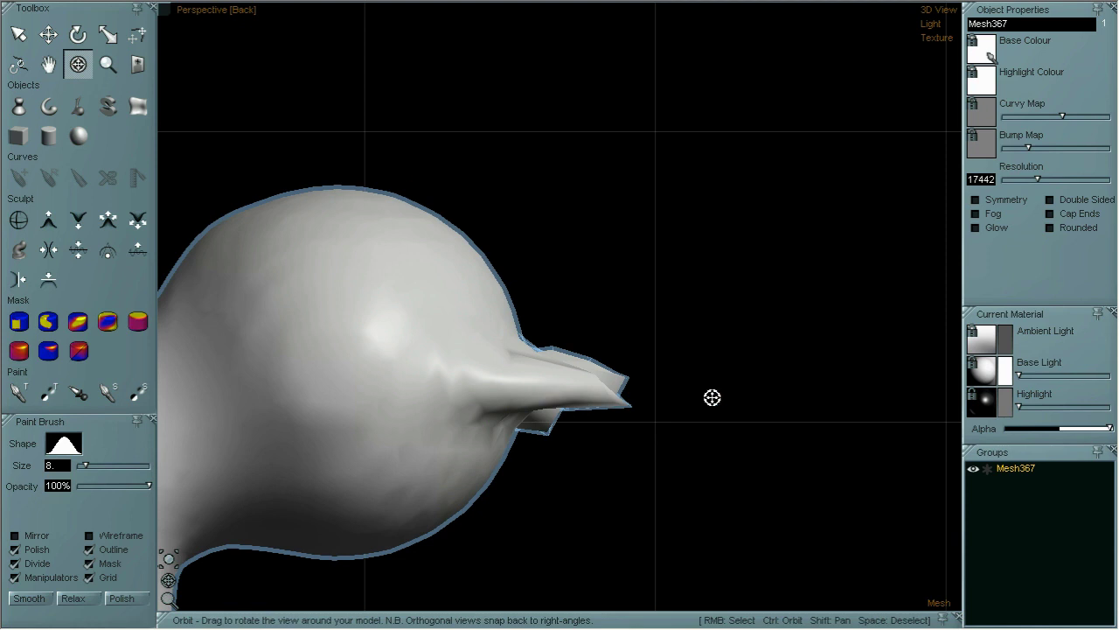
left_click_drag(639, 292, 548, 310)
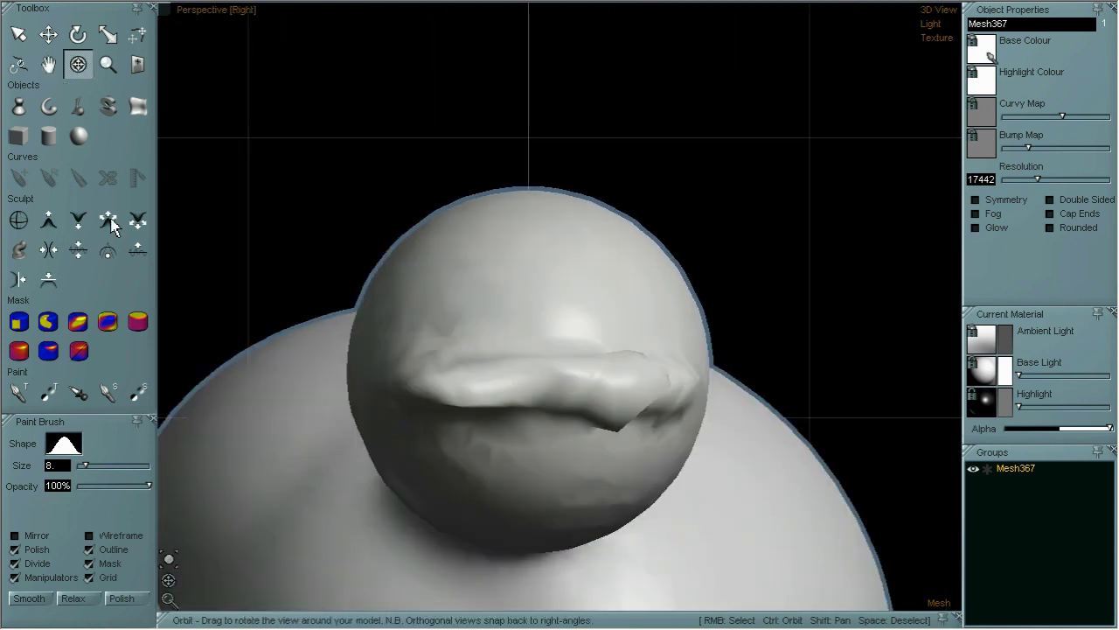
left_click(48, 219)
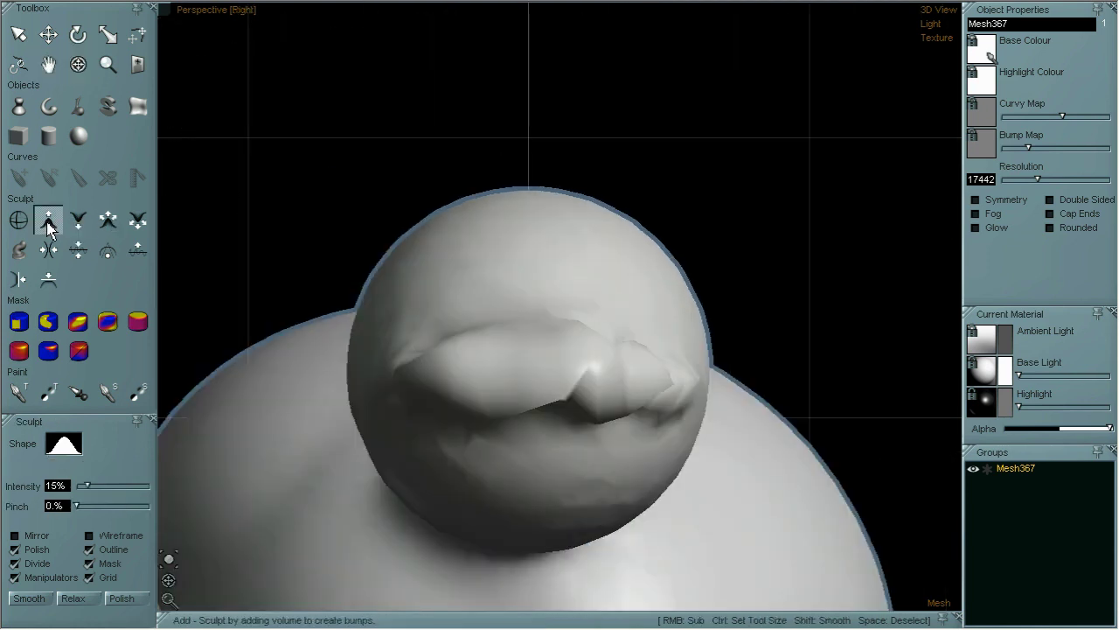
mouse_move(544, 464)
left_mouse_down()
mouse_move(574, 469)
mouse_move(457, 463)
mouse_move(624, 463)
mouse_move(507, 467)
mouse_move(621, 464)
mouse_move(573, 459)
left_mouse_up()
- Smooth the top of the head behind the upper beak with the Smooth tool, working from the side and above
left_click(78, 65)
left_click_drag(240, 167, 425, 222)
left_click_drag(557, 280, 571, 281)
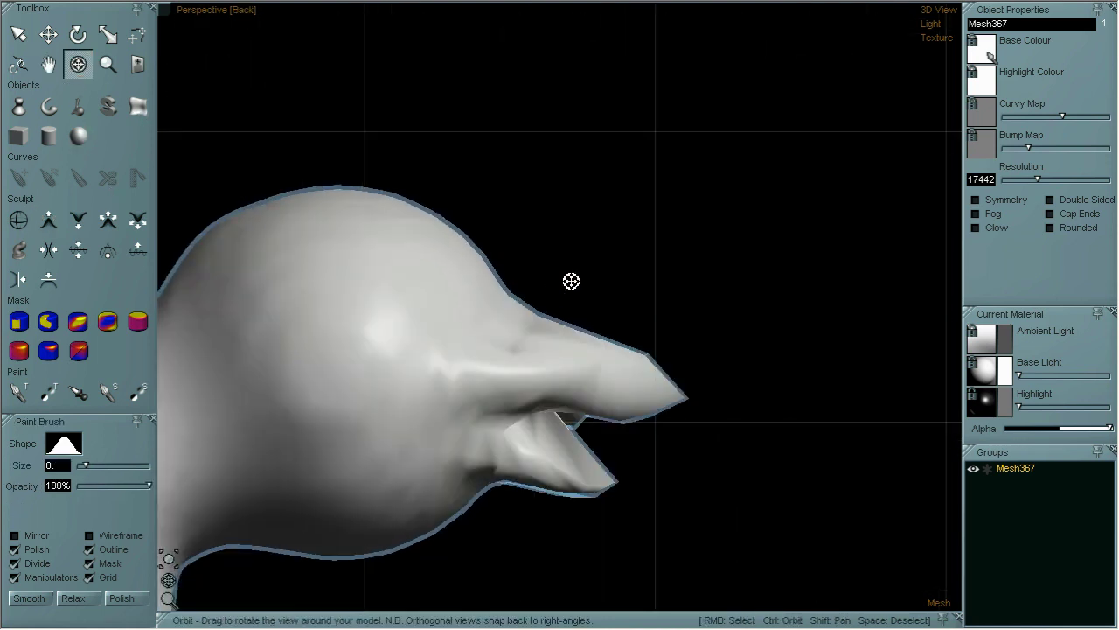
left_click(78, 250)
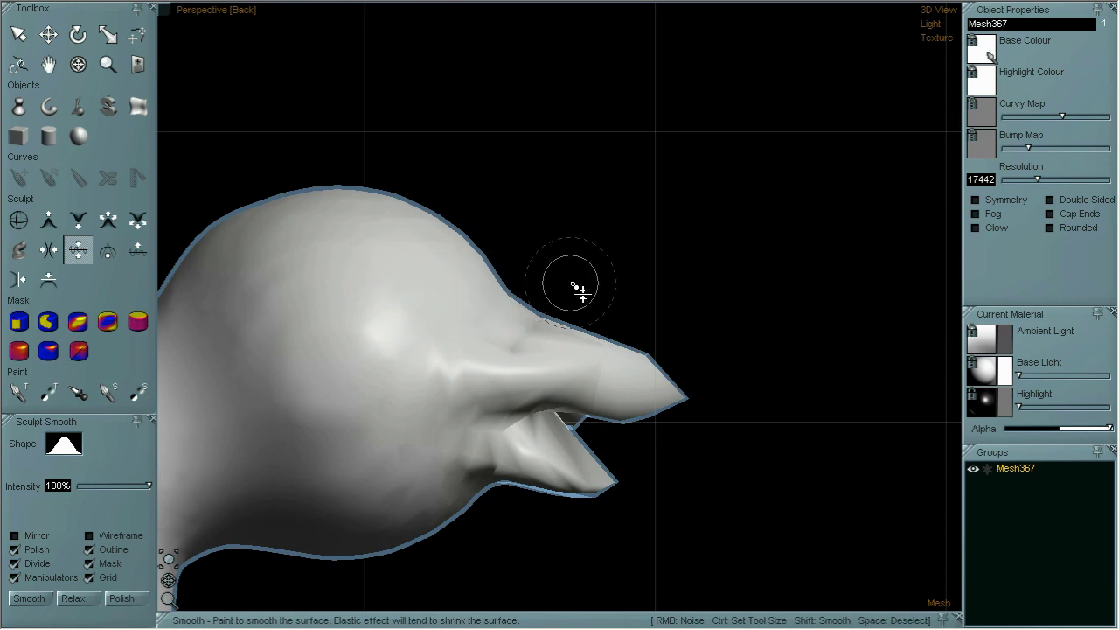
left_click(78, 65)
left_click_drag(633, 230, 581, 361)
left_click(77, 250)
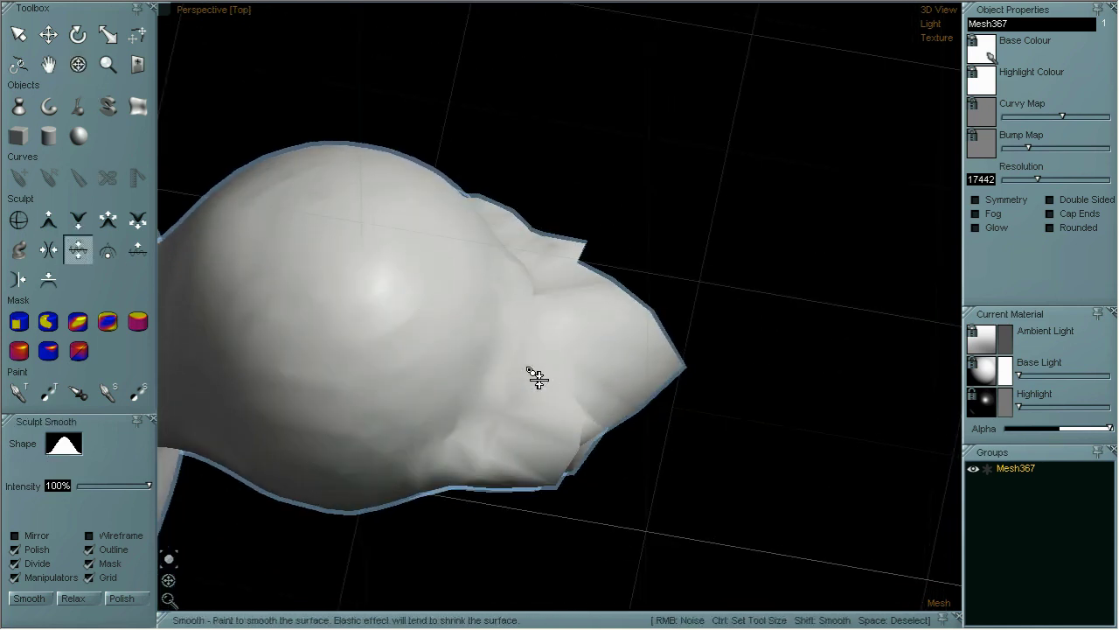
mouse_move(487, 313)
left_mouse_down()
mouse_move(452, 362)
mouse_move(458, 334)
left_mouse_up()
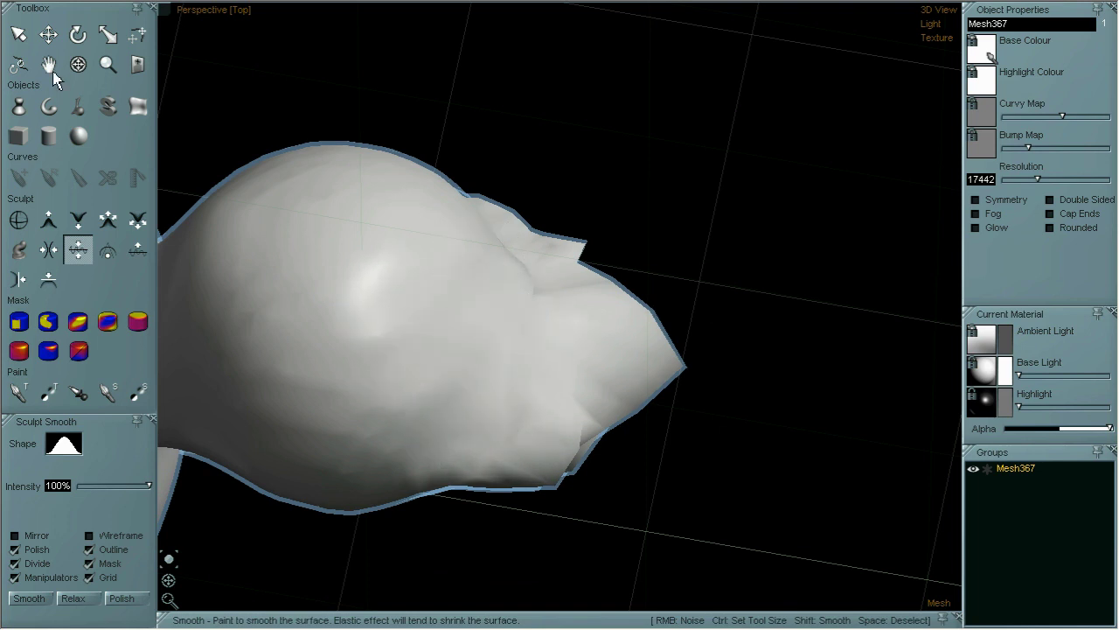
- Build up a bridge from the upper beak onto the forehead with the Add tool and smooth it into the head
left_click(78, 64)
left_click_drag(754, 252, 629, 189)
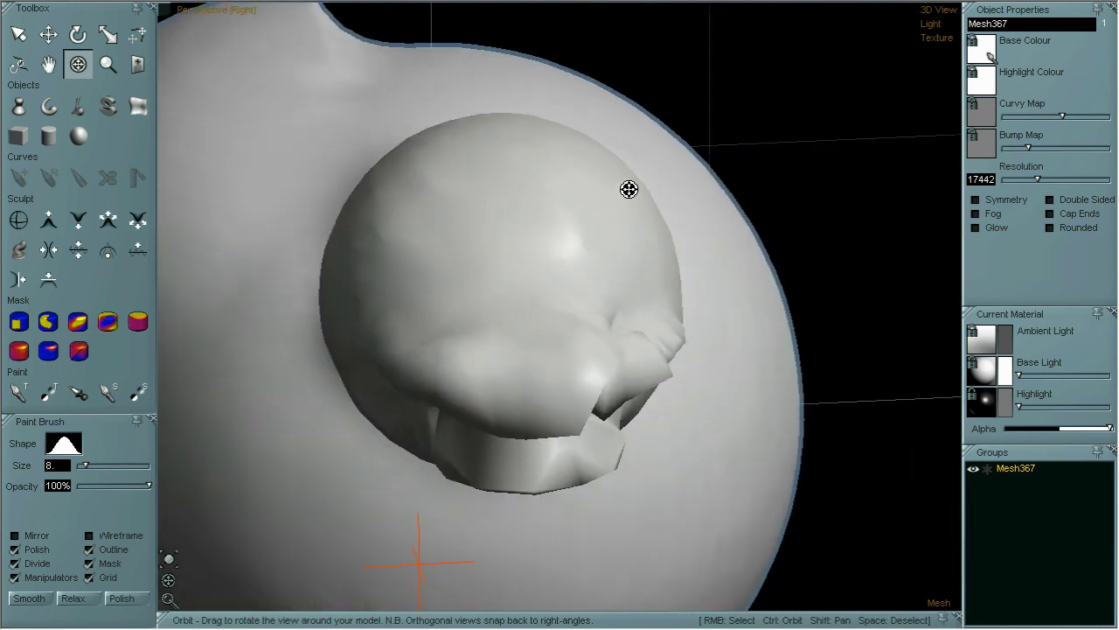
left_click(48, 219)
mouse_move(532, 292)
left_mouse_down()
mouse_move(532, 320)
mouse_move(536, 283)
mouse_move(498, 327)
mouse_move(527, 291)
mouse_move(556, 306)
mouse_move(516, 313)
mouse_move(529, 238)
mouse_move(531, 257)
left_mouse_up()
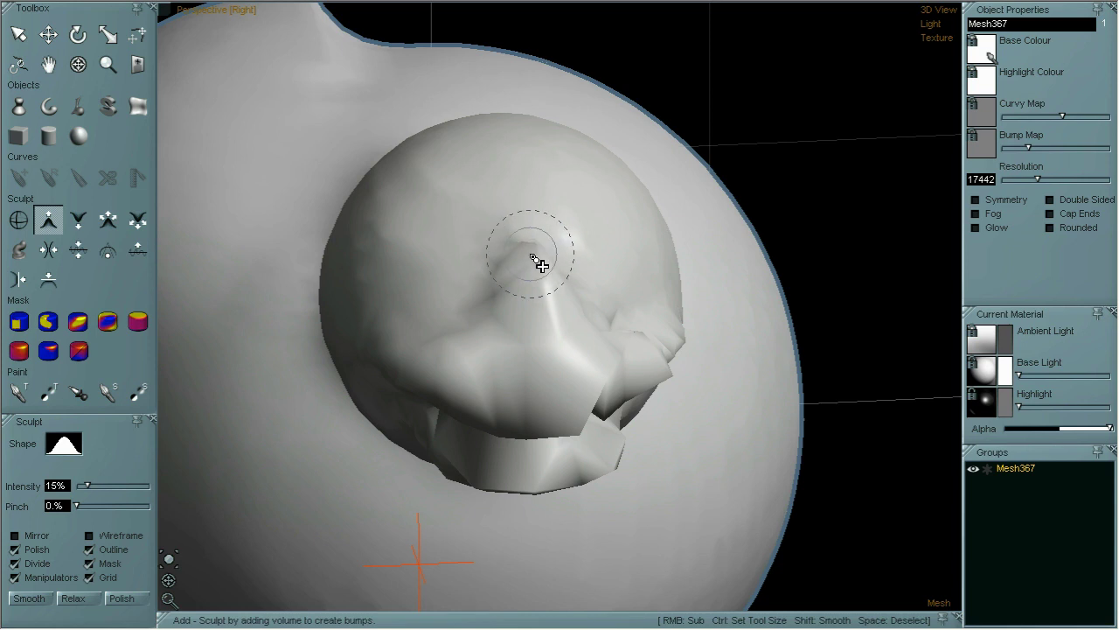
left_click(78, 251)
mouse_move(474, 292)
left_mouse_down()
mouse_move(517, 303)
mouse_move(405, 269)
left_mouse_up()
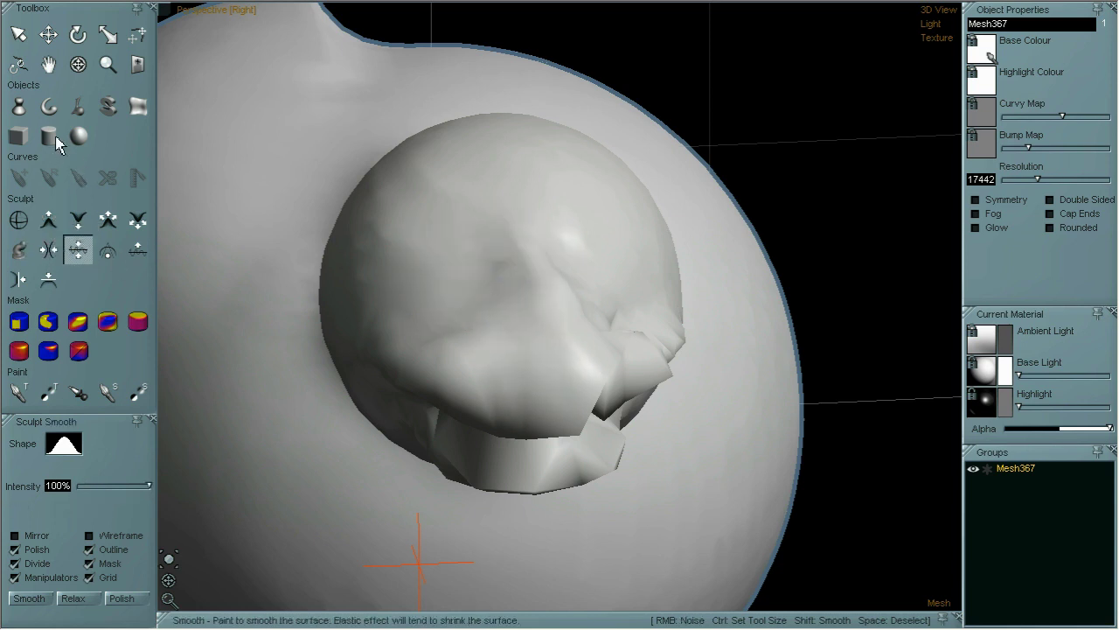
- Raise a brow ridge along one side of the head with the Add tool and extend it toward the beak
left_click(78, 64)
left_click_drag(307, 288, 489, 288)
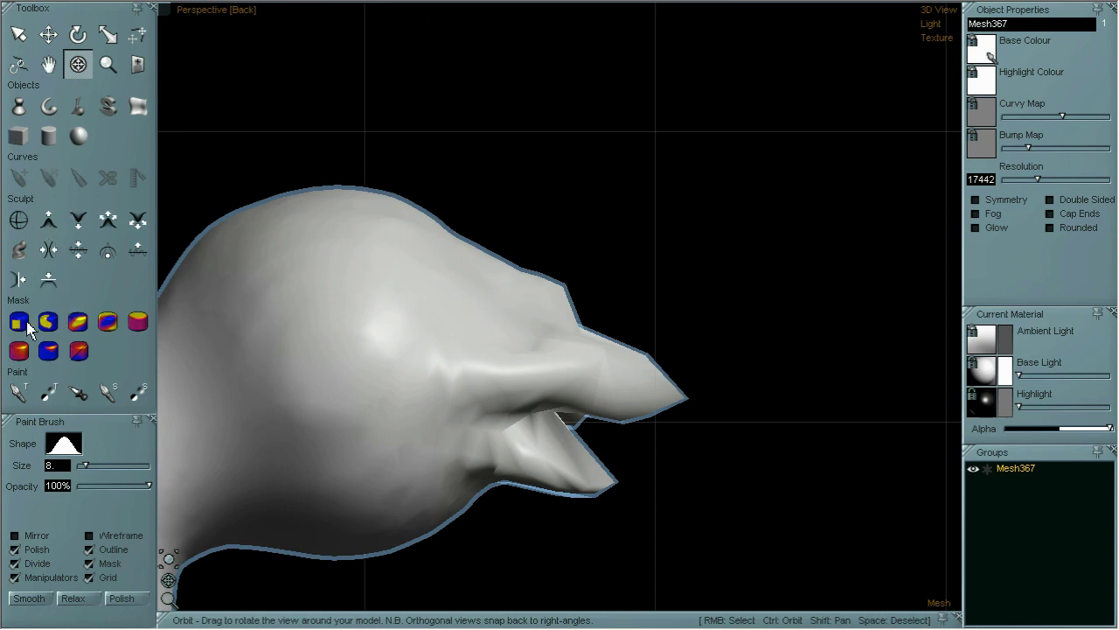
left_click(48, 221)
mouse_move(392, 288)
left_mouse_down()
mouse_move(327, 260)
mouse_move(257, 254)
mouse_move(398, 271)
mouse_move(469, 303)
mouse_move(413, 258)
mouse_move(350, 252)
mouse_move(475, 282)
left_mouse_up()
left_click(78, 64)
mouse_move(542, 253)
left_mouse_down()
mouse_move(612, 222)
mouse_move(571, 256)
left_mouse_up()
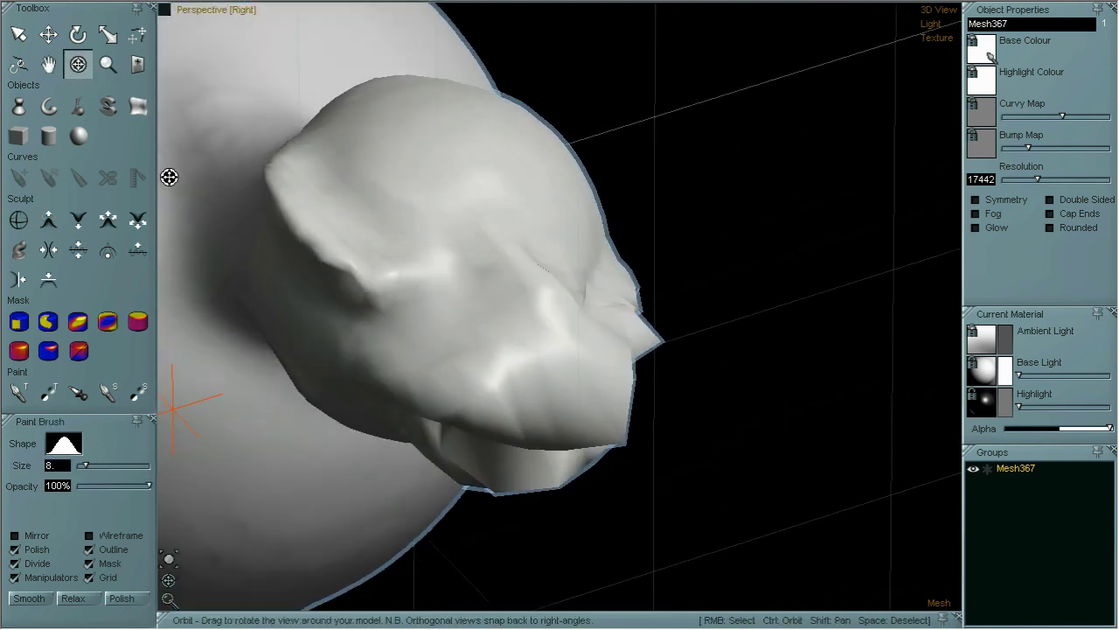
left_click(48, 220)
mouse_move(357, 224)
left_mouse_down()
mouse_move(430, 252)
mouse_move(380, 245)
mouse_move(410, 237)
mouse_move(392, 261)
left_mouse_up()
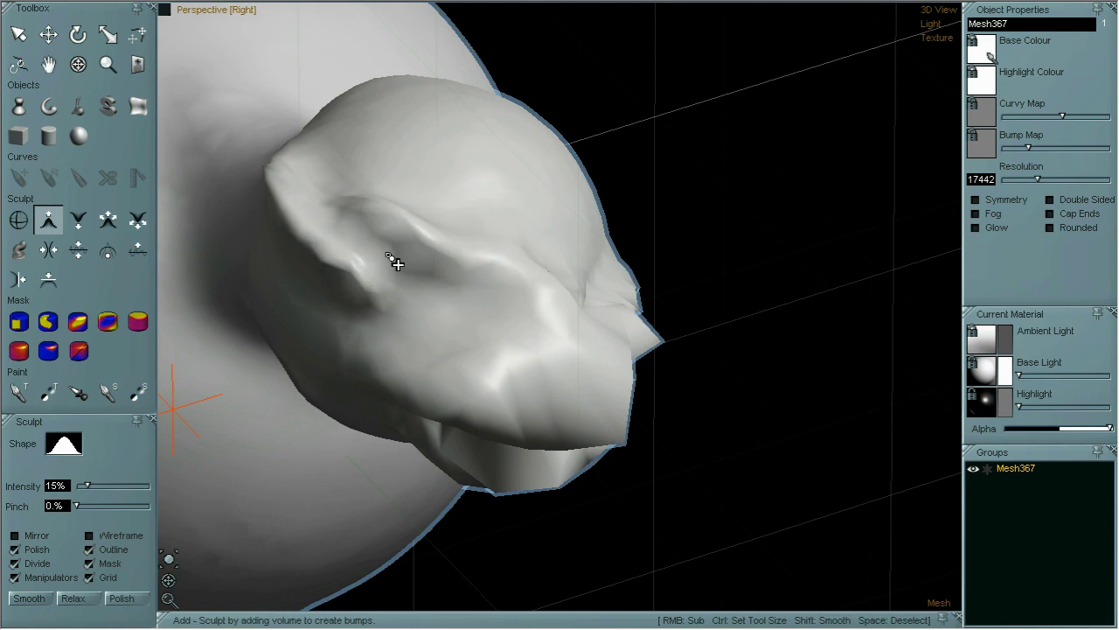
- Smooth the brow ridge and soften its pointed outer tip at the side of the head
left_click(79, 254)
mouse_move(500, 316)
left_mouse_down()
mouse_move(283, 260)
mouse_move(416, 283)
mouse_move(289, 222)
mouse_move(474, 323)
mouse_move(504, 297)
mouse_move(514, 270)
mouse_move(440, 297)
mouse_move(477, 248)
mouse_move(403, 210)
mouse_move(475, 250)
mouse_move(318, 200)
left_mouse_up()
left_click(77, 64)
mouse_move(489, 262)
left_mouse_down()
mouse_move(739, 329)
mouse_move(617, 348)
mouse_move(641, 348)
left_mouse_up()
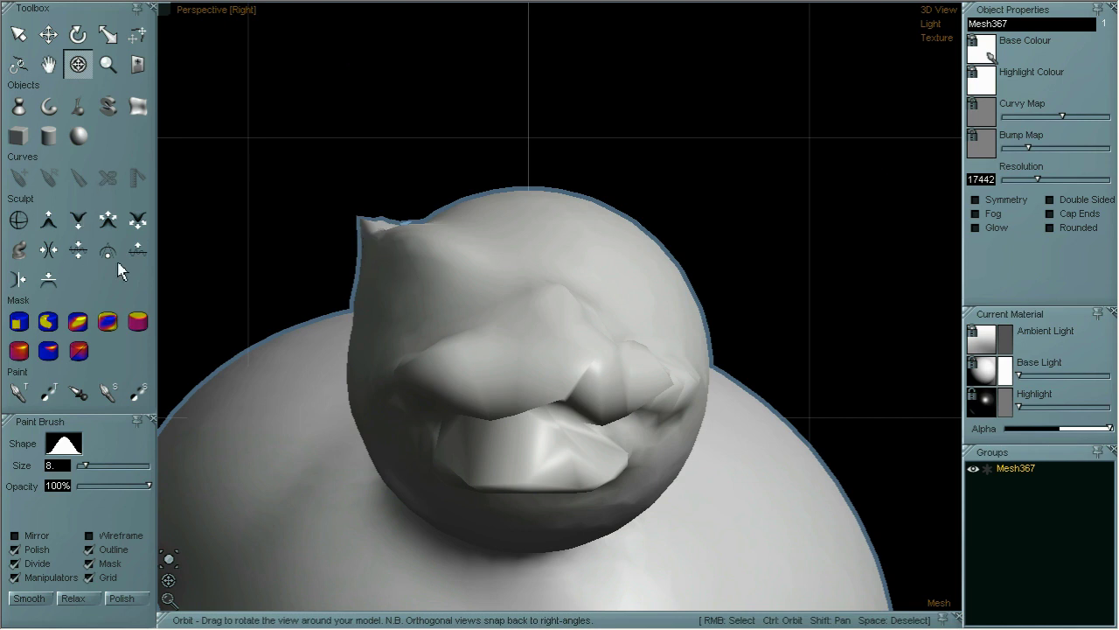
left_click(80, 251)
mouse_move(358, 230)
left_mouse_down()
mouse_move(367, 242)
mouse_move(389, 238)
mouse_move(387, 252)
left_mouse_up()
- Round out the brow ridge with the Inflate tool and smooth it into the side of the head
left_click(78, 65)
left_click_drag(262, 140, 231, 195)
left_click(108, 220)
mouse_move(320, 300)
left_mouse_down()
mouse_move(222, 293)
mouse_move(461, 305)
mouse_move(245, 260)
mouse_move(437, 282)
left_mouse_up()
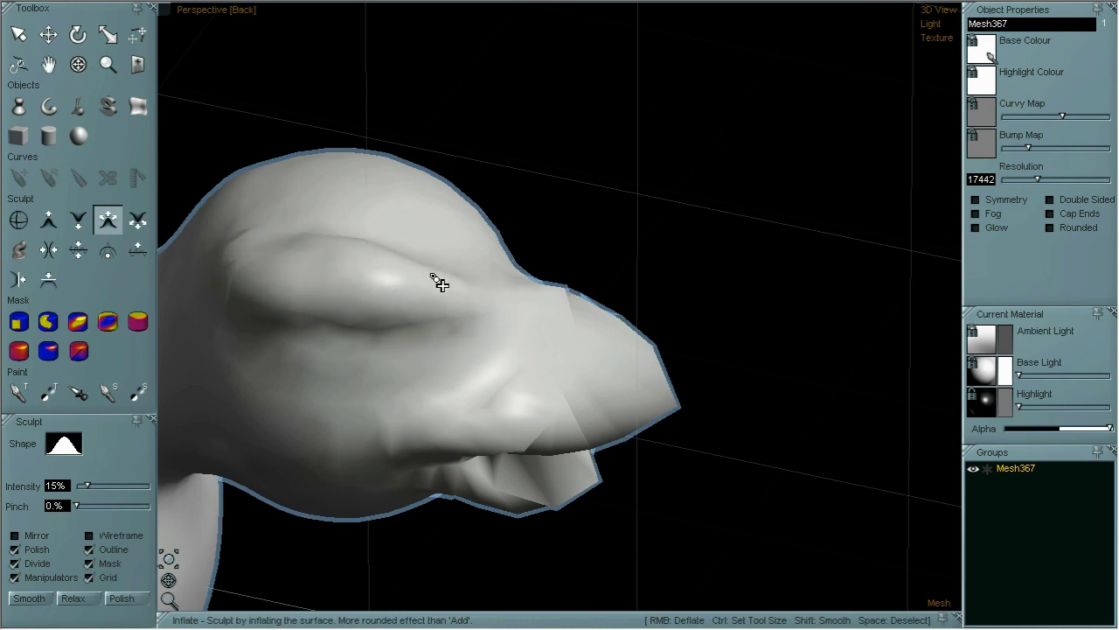
mouse_move(274, 227)
left_mouse_down()
mouse_move(276, 242)
mouse_move(207, 262)
mouse_move(231, 302)
left_mouse_up()
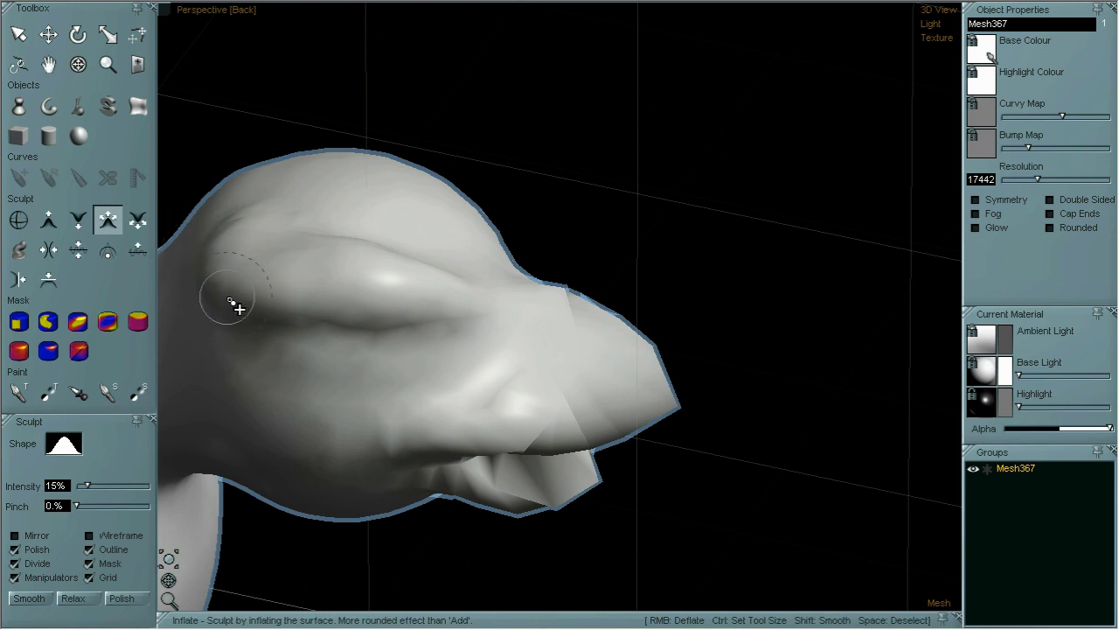
left_click(78, 64)
left_click_drag(277, 237, 240, 249)
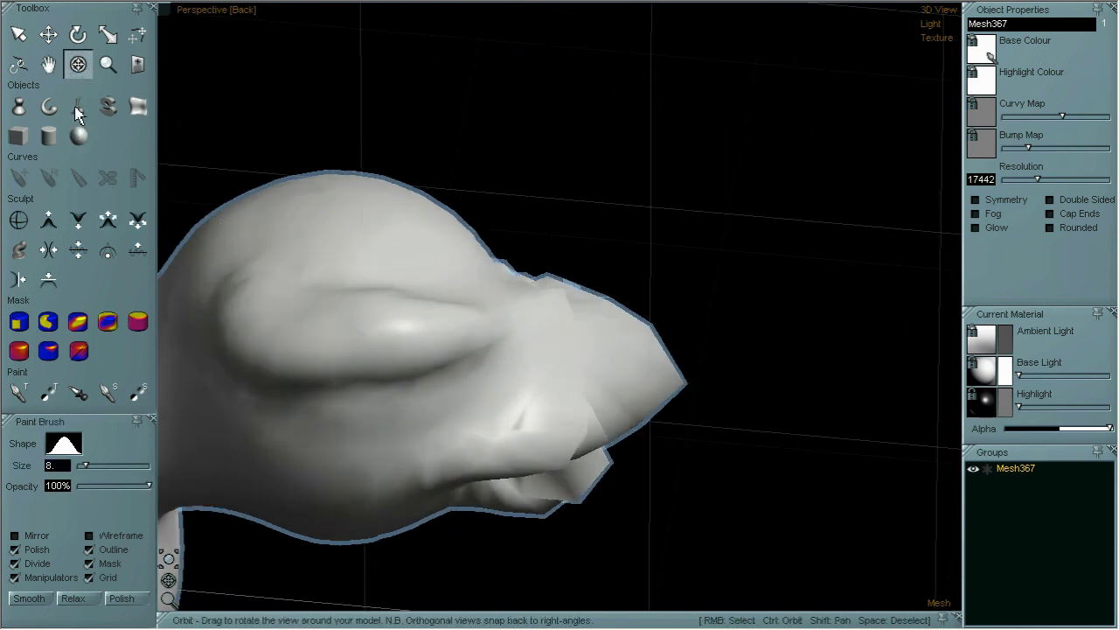
left_click(78, 250)
mouse_move(282, 327)
left_mouse_down()
mouse_move(472, 323)
mouse_move(419, 360)
mouse_move(270, 367)
mouse_move(215, 342)
mouse_move(332, 387)
mouse_move(308, 387)
mouse_move(470, 362)
mouse_move(492, 375)
left_mouse_up()
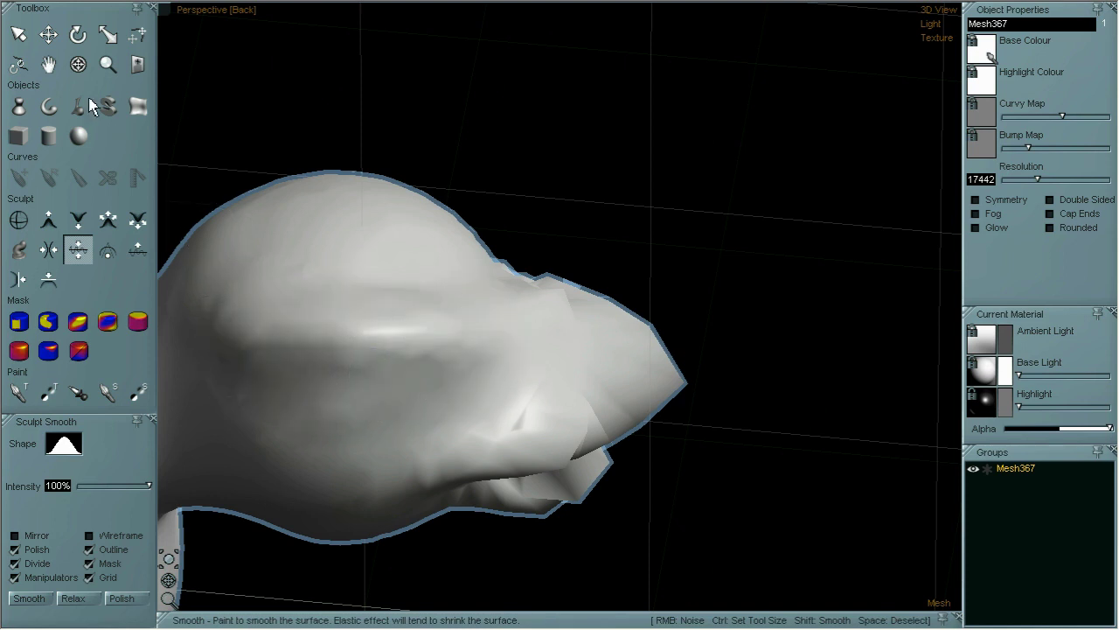
- Carve an eye socket beneath the brow ridge with the Sub tool using a smaller brush, and smooth its surface
left_click(78, 64)
left_click_drag(602, 258, 547, 245)
left_click_drag(560, 292, 535, 285)
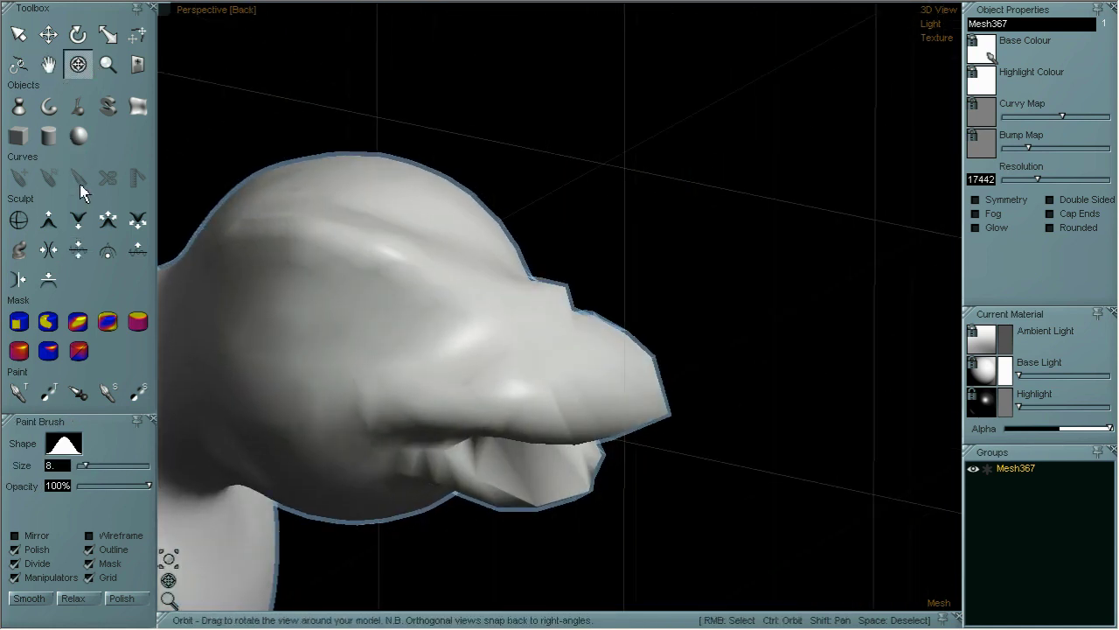
left_click(78, 219)
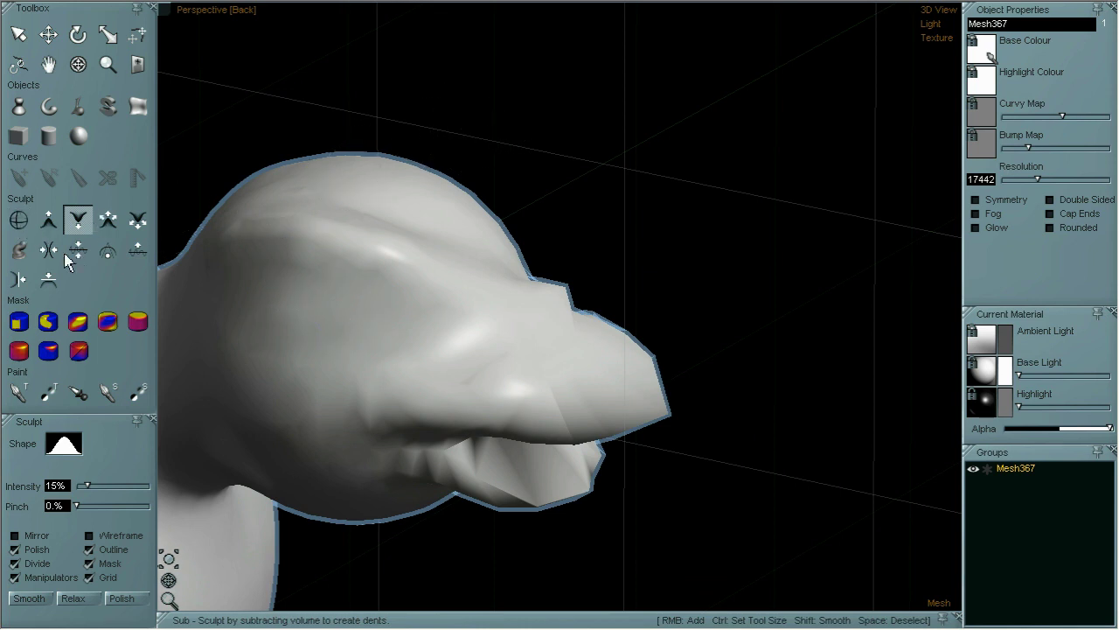
key("ctrl")
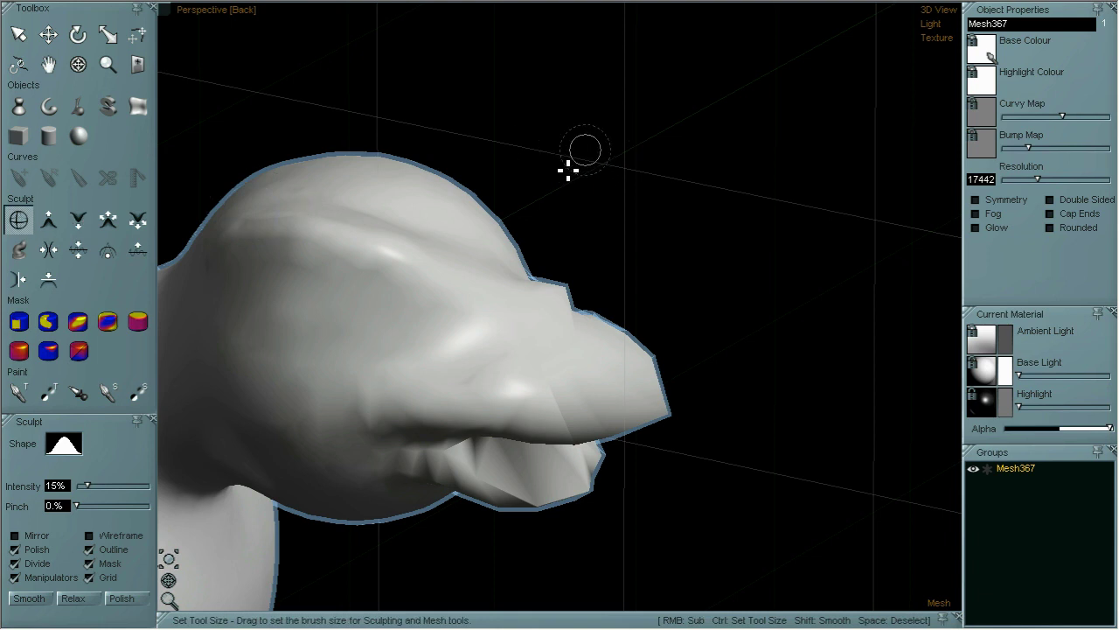
mouse_move(320, 284)
left_mouse_down()
mouse_move(289, 285)
mouse_move(362, 310)
mouse_move(322, 320)
mouse_move(394, 322)
mouse_move(339, 337)
mouse_move(361, 322)
left_mouse_up()
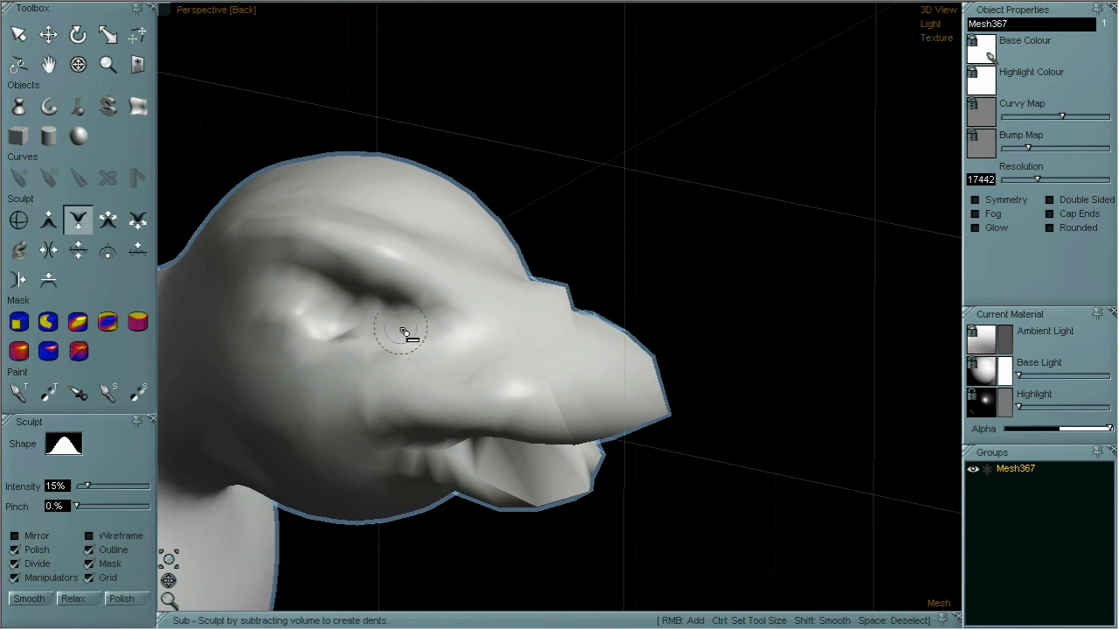
left_click(79, 66)
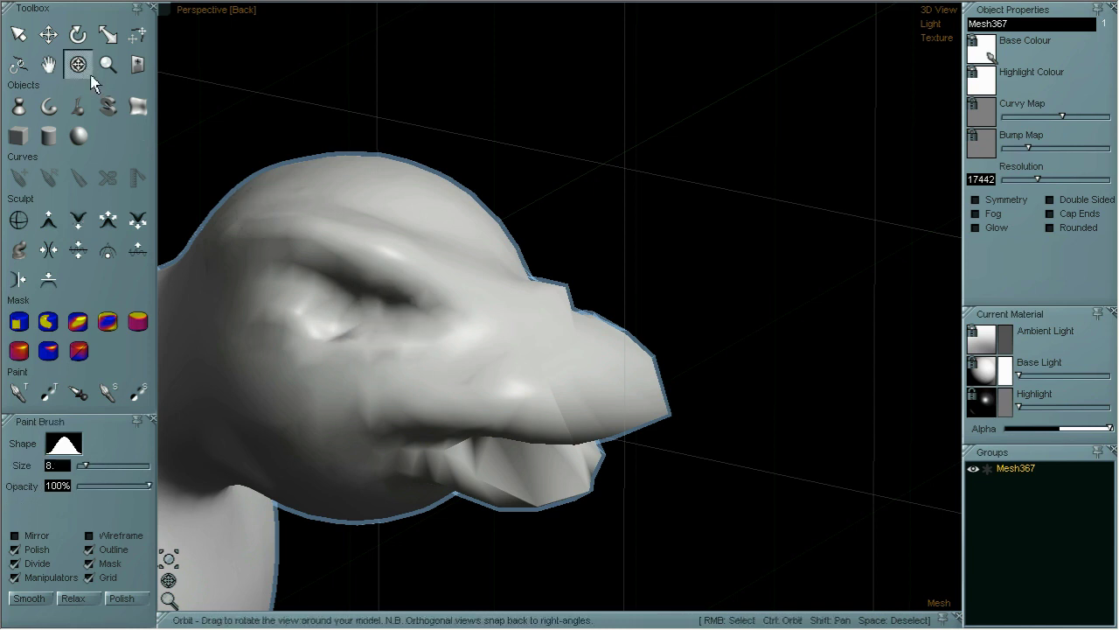
left_click(77, 251)
mouse_move(309, 285)
left_mouse_down()
mouse_move(352, 322)
mouse_move(365, 305)
mouse_move(377, 332)
mouse_move(354, 335)
left_mouse_up()
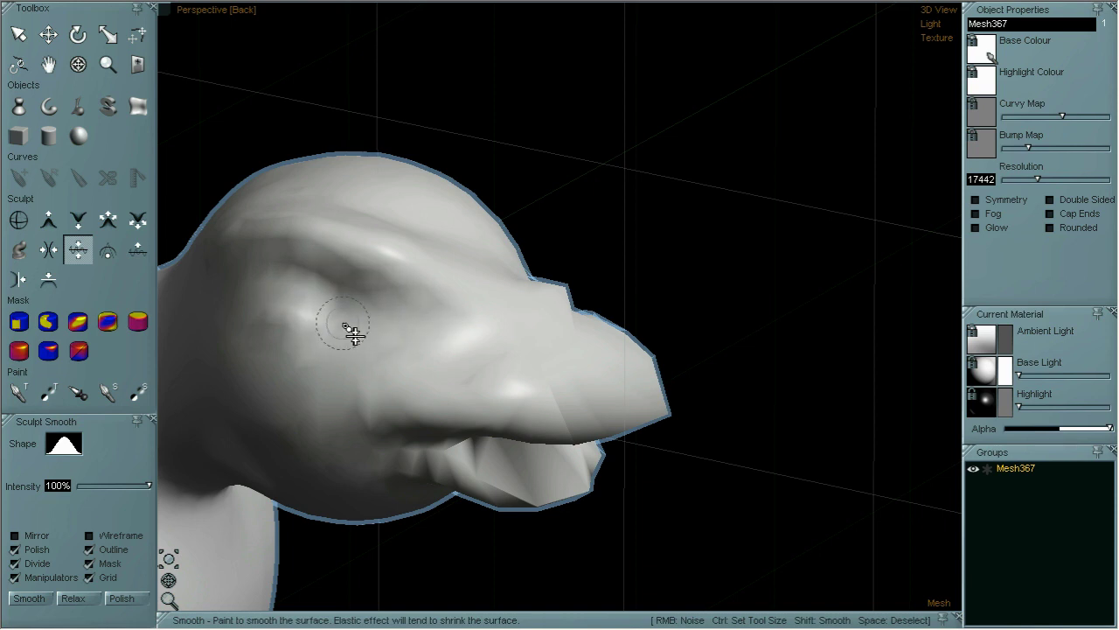
- Add a small bump in the eye socket from the front and smooth it down into the head
left_click(79, 65)
left_click_drag(606, 257, 554, 242)
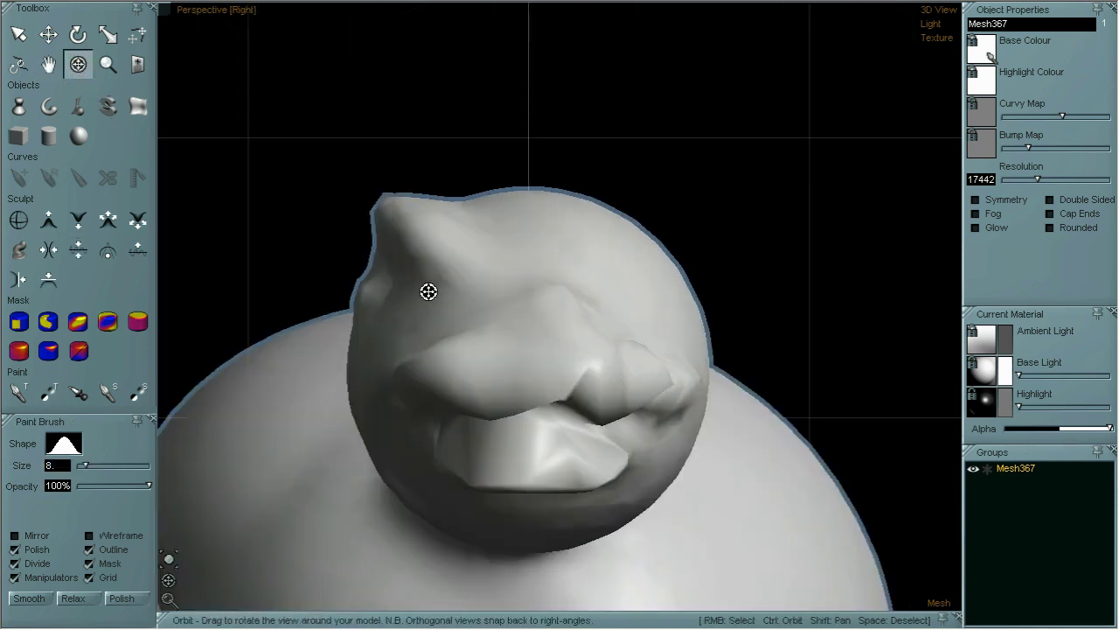
left_click(48, 220)
mouse_move(374, 287)
left_mouse_down()
mouse_move(353, 298)
mouse_move(375, 302)
mouse_move(374, 315)
mouse_move(365, 295)
mouse_move(348, 300)
mouse_move(377, 295)
left_mouse_up()
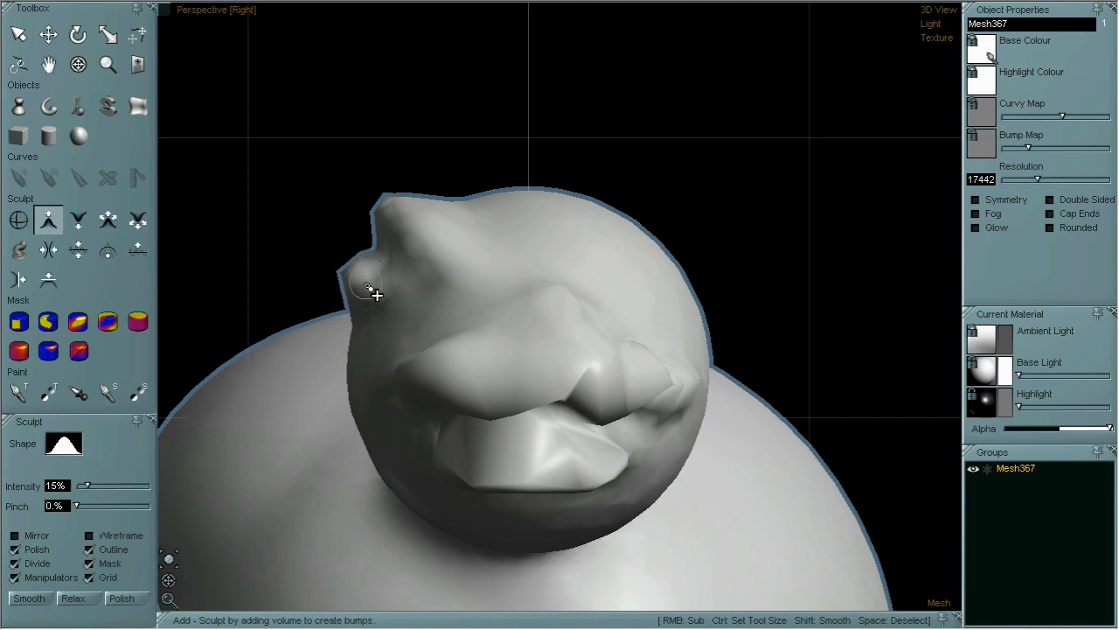
left_click(78, 250)
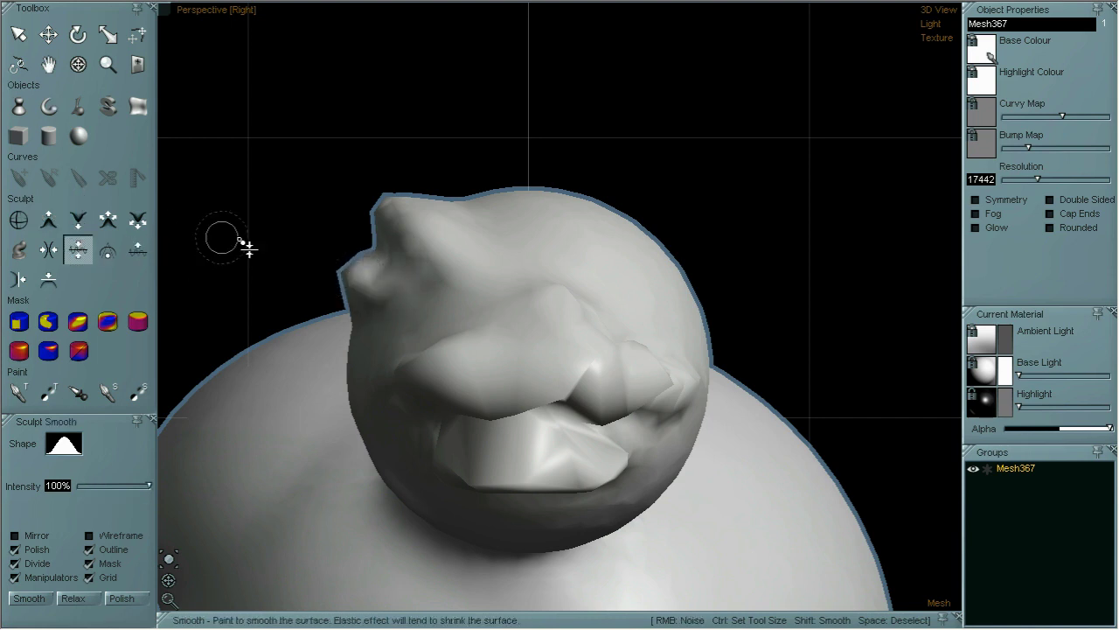
mouse_move(344, 280)
left_mouse_down()
mouse_move(349, 292)
mouse_move(395, 295)
mouse_move(399, 309)
mouse_move(408, 302)
mouse_move(392, 255)
mouse_move(405, 284)
left_mouse_up()
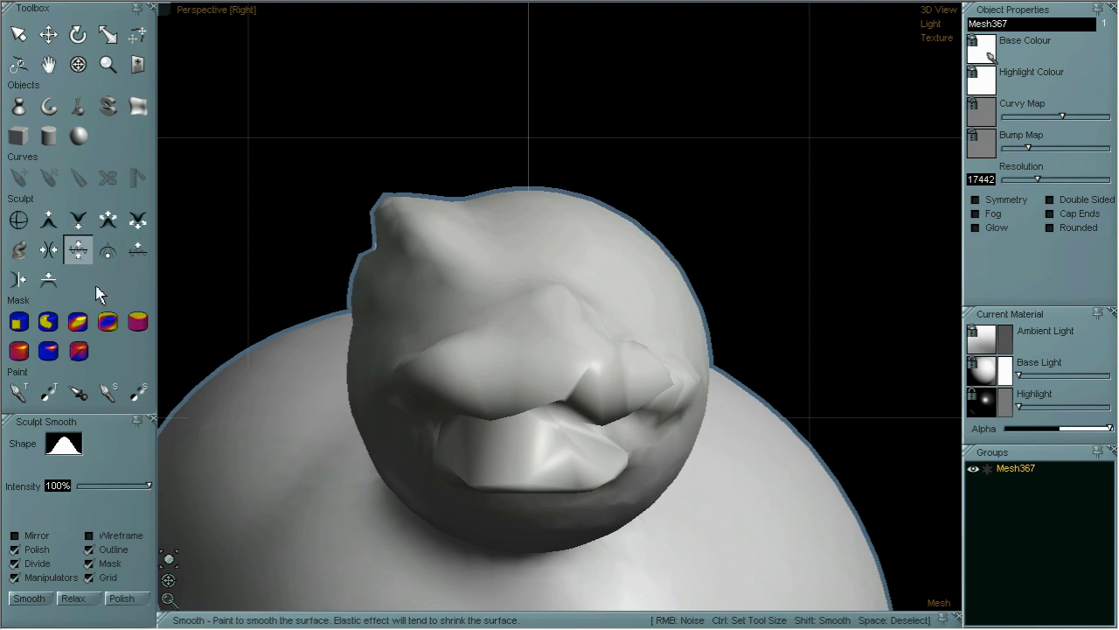
- Build up a rounded eyeball beneath the brow with the Add tool from the side
left_click(78, 65)
left_click_drag(263, 219, 347, 242)
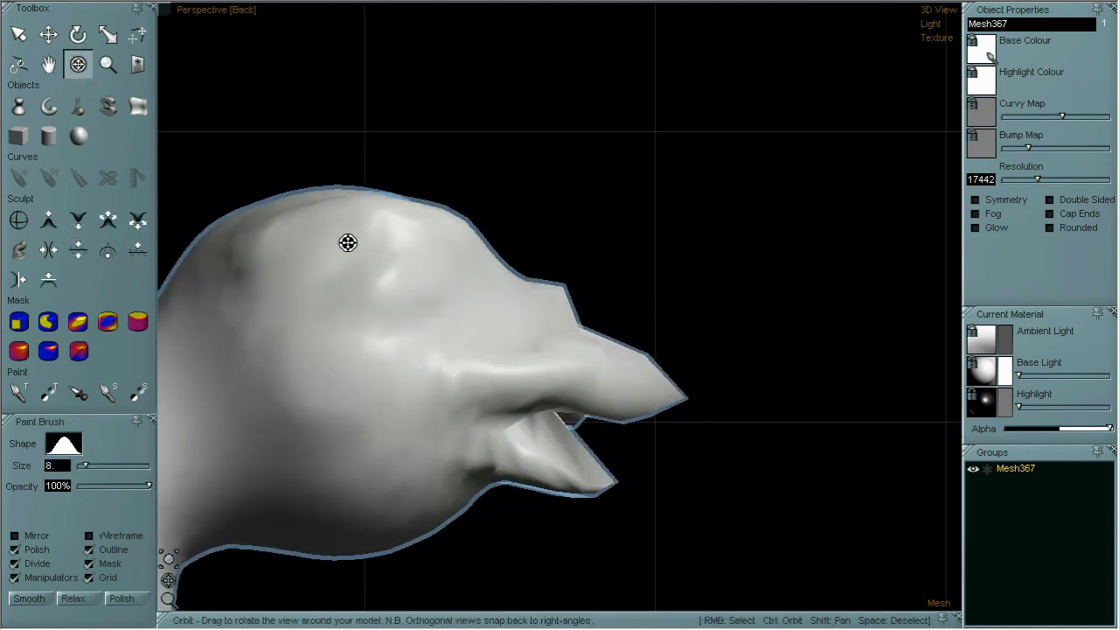
left_click(48, 219)
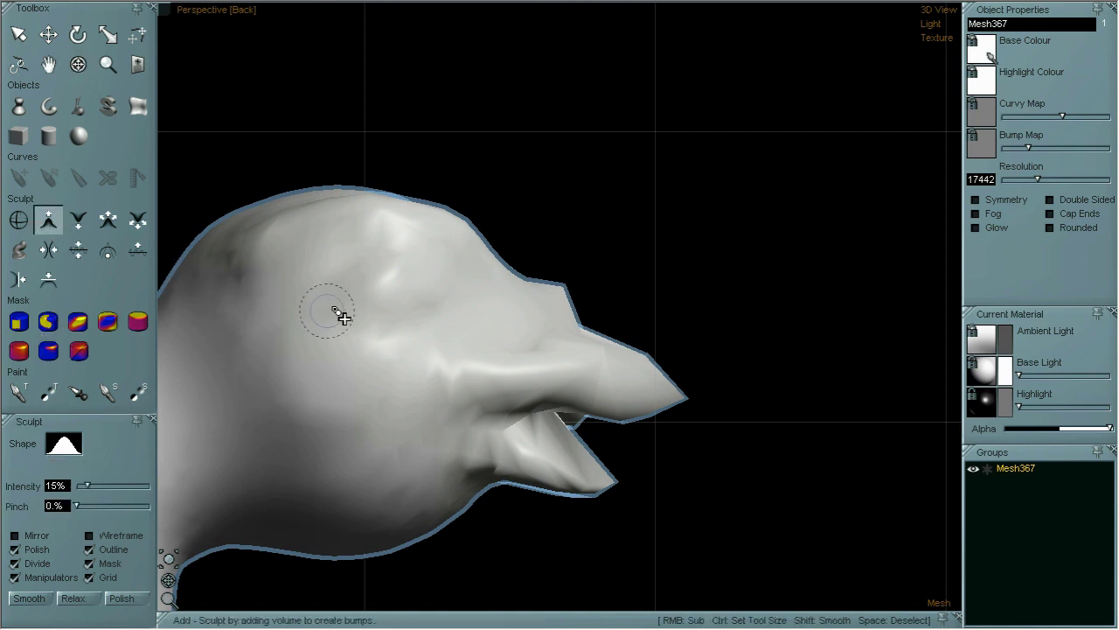
mouse_move(348, 294)
left_mouse_down()
mouse_move(399, 317)
mouse_move(393, 257)
mouse_move(385, 309)
mouse_move(462, 312)
mouse_move(386, 260)
left_mouse_up()
- Smooth the bridge and base of the upper beak in front of the eye
left_click(78, 64)
left_click_drag(519, 125, 482, 187)
scroll(531, 215, "down", 3)
left_click_drag(737, 232, 790, 247)
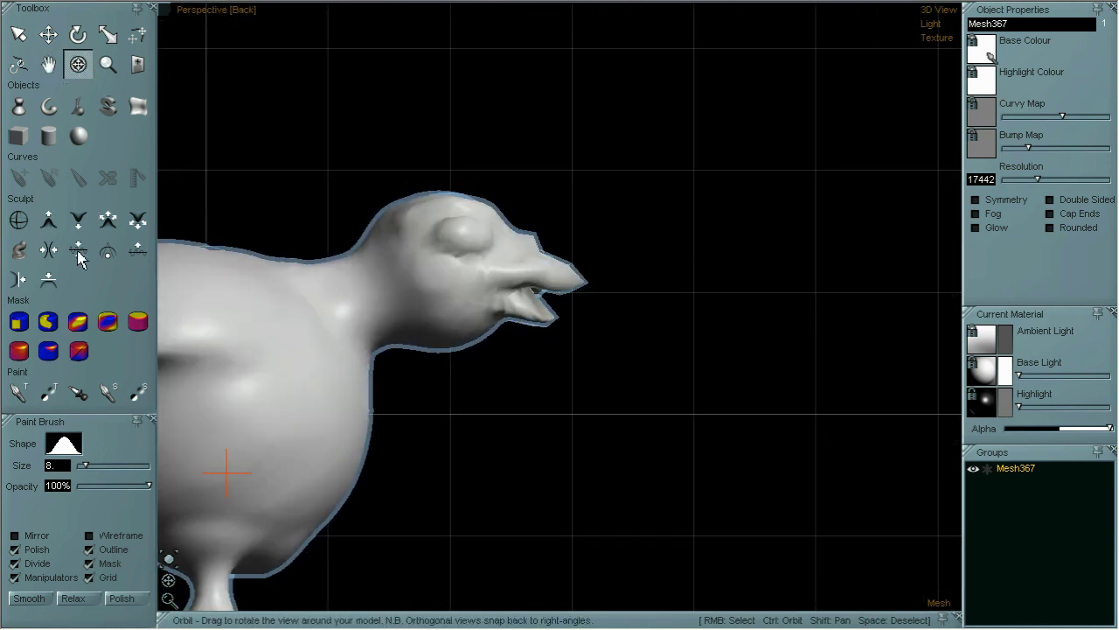
left_click(78, 250)
mouse_move(512, 268)
left_mouse_down()
mouse_move(449, 237)
mouse_move(470, 253)
mouse_move(479, 229)
mouse_move(464, 250)
mouse_move(546, 236)
left_mouse_up()
- Smooth the protruding outer edge of the eyeball in a close-up from the front
left_click(78, 65)
mouse_move(649, 180)
left_mouse_down()
mouse_move(520, 198)
mouse_move(598, 201)
mouse_move(647, 175)
left_mouse_up()
scroll(597, 201, "up", 3)
scroll(697, 183, "up", 5)
left_click_drag(568, 208, 542, 214)
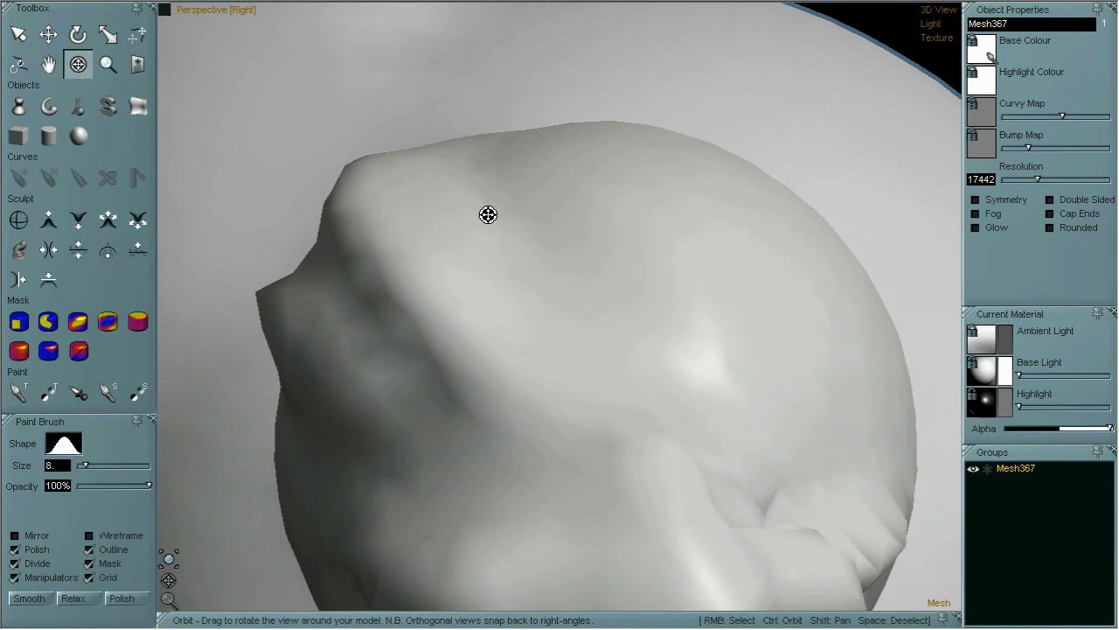
left_click(48, 250)
left_click(78, 250)
mouse_move(284, 292)
left_mouse_down()
mouse_move(268, 318)
mouse_move(259, 299)
left_mouse_up()
- Slim the side of the foot between the ankle and the outer toe with the Deflate tool
left_click(78, 64)
left_click_drag(470, 280, 605, 437)
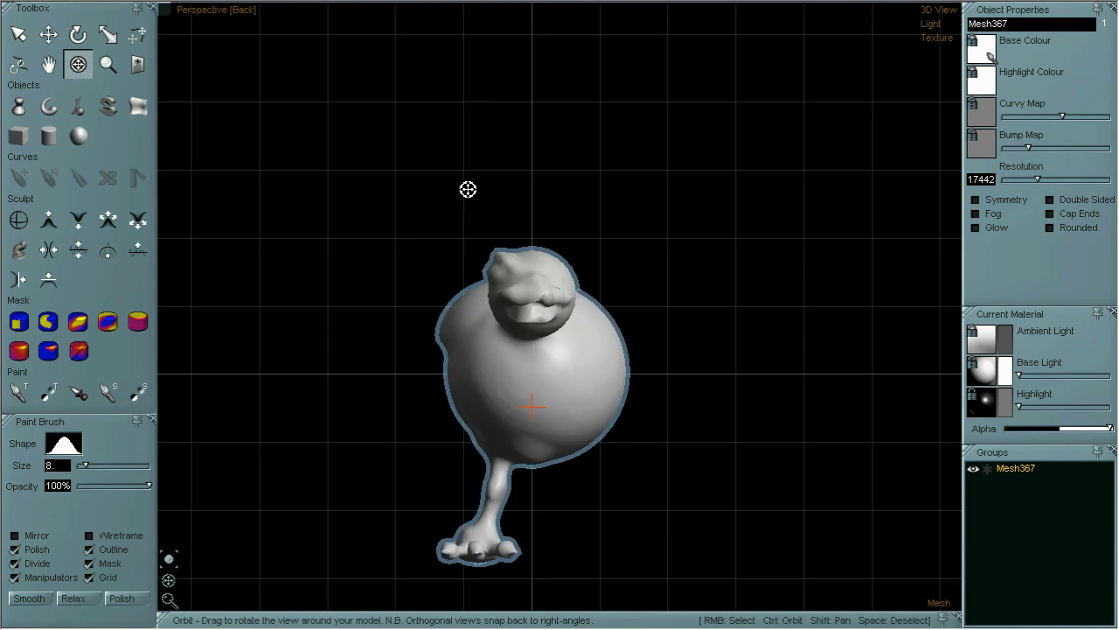
left_click_drag(468, 189, 434, 202)
scroll(475, 264, "up", 3)
left_click_drag(547, 309, 732, 92, "shift")
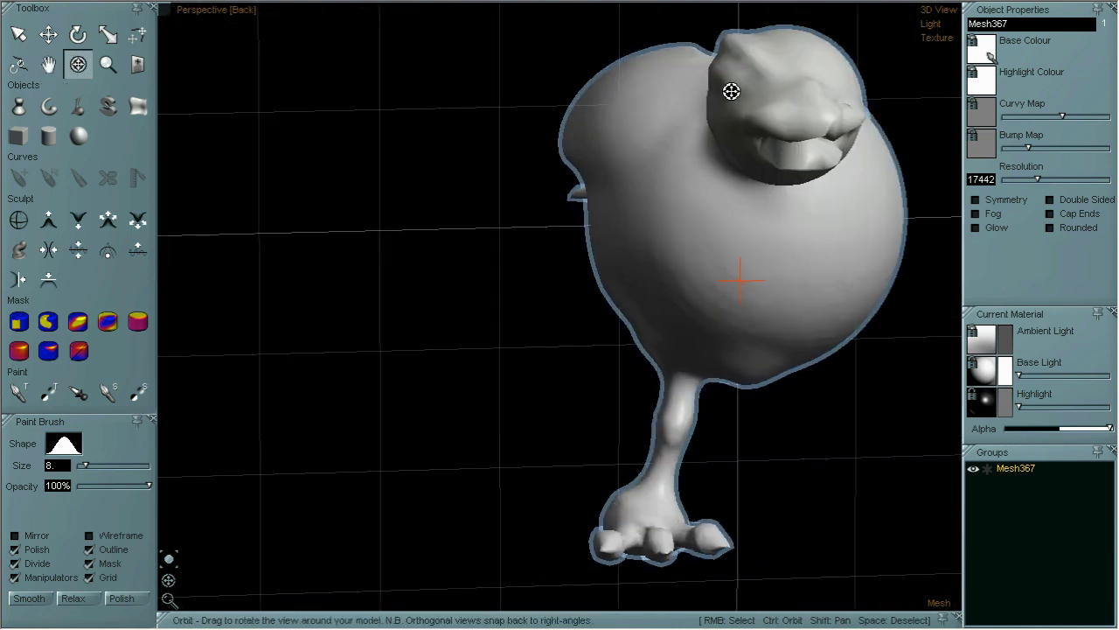
scroll(656, 295, "up", 3)
left_click_drag(642, 243, 644, 210, "shift")
left_click_drag(694, 286, 684, 197, "shift")
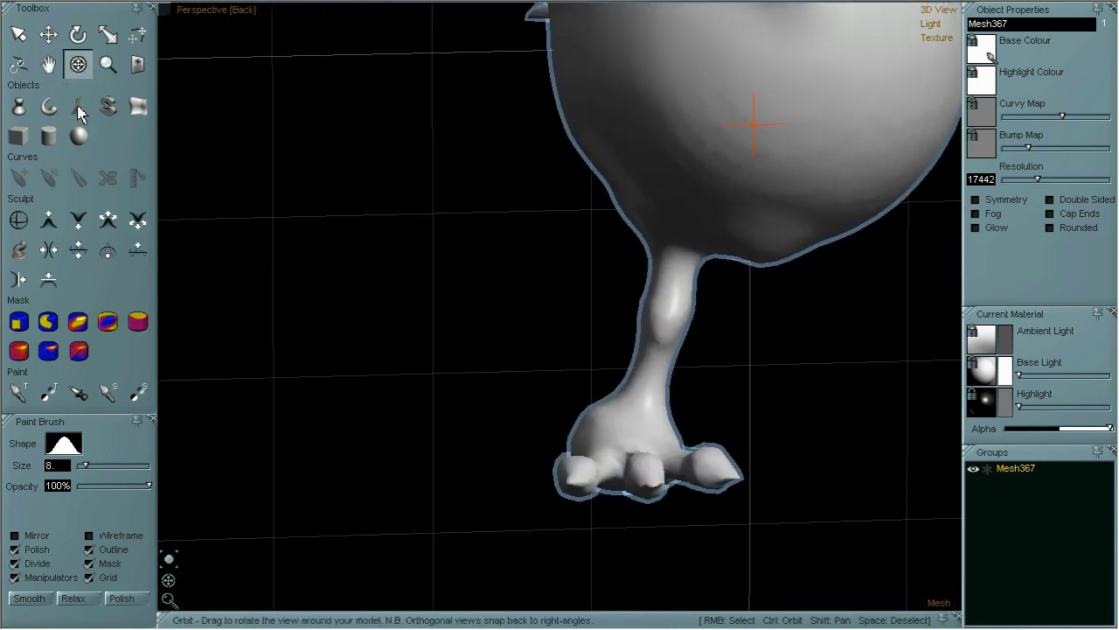
left_click(105, 225)
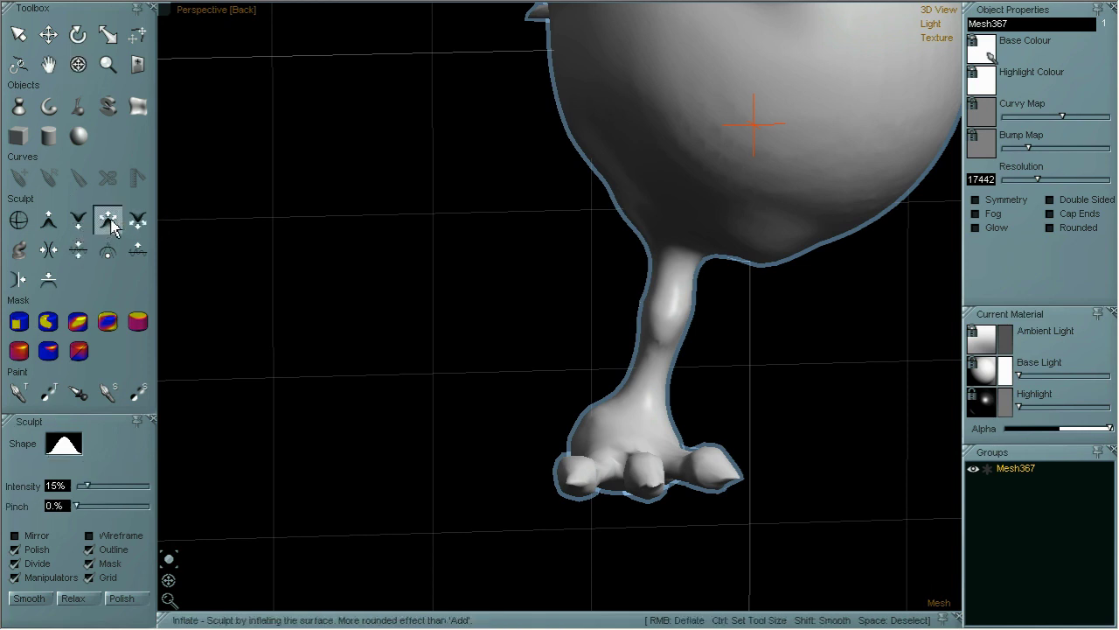
left_click(137, 221)
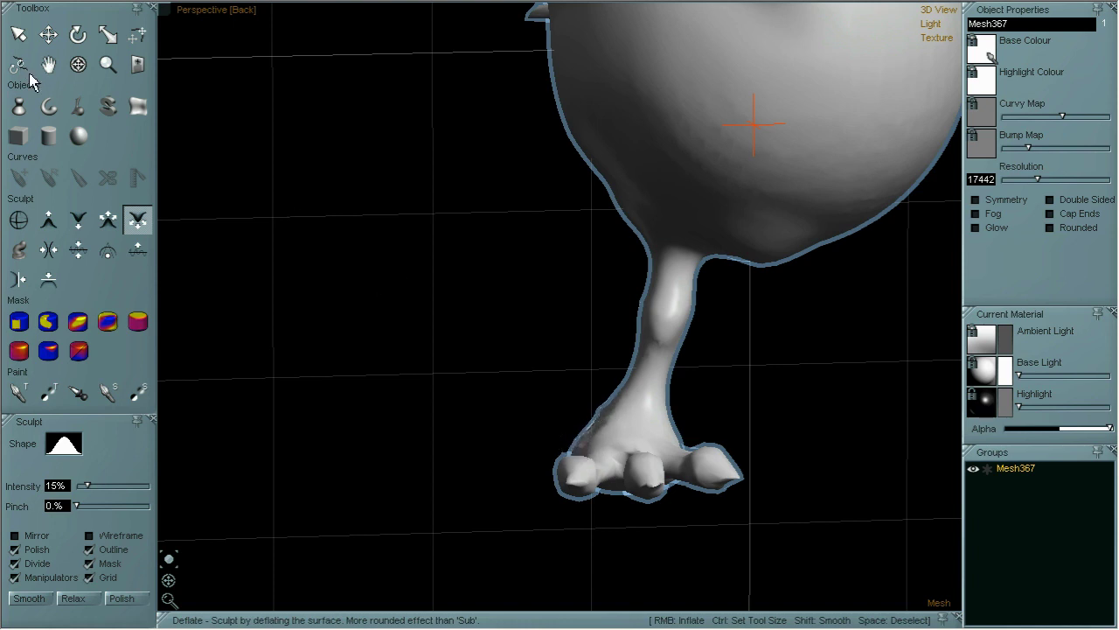
left_click(77, 64)
mouse_move(382, 371)
left_mouse_down()
mouse_move(481, 400)
mouse_move(310, 303)
left_mouse_up()
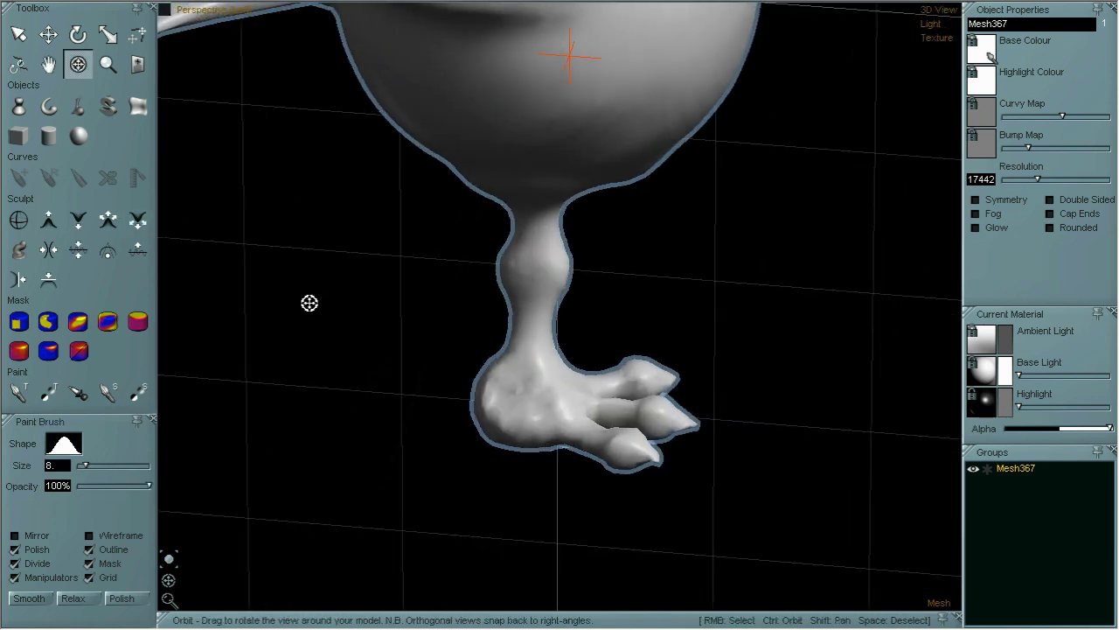
- Slim the heel of the foot with the Deflate tool and smooth the heel and ankle surface
left_click(138, 221)
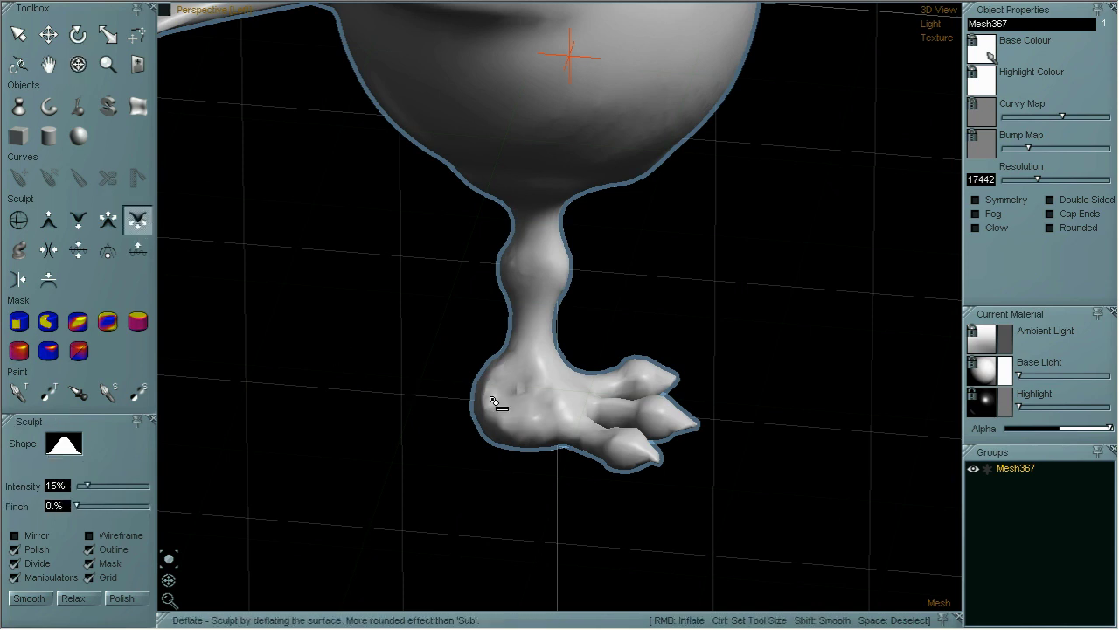
mouse_move(469, 421)
left_mouse_down()
mouse_move(492, 392)
mouse_move(523, 433)
left_mouse_up()
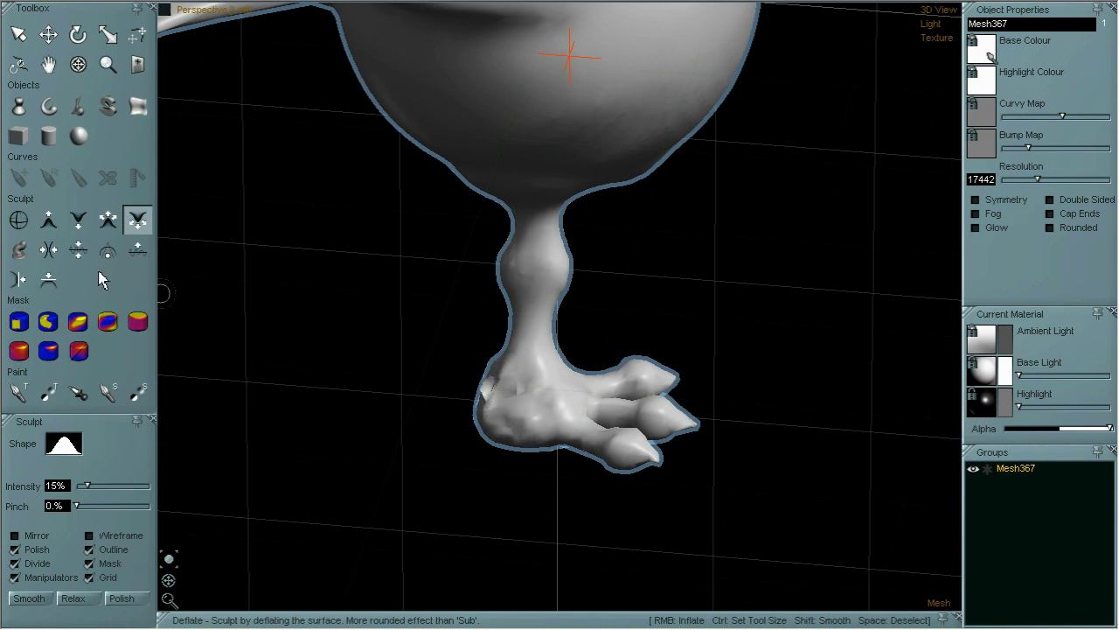
left_click(78, 250)
mouse_move(469, 375)
left_mouse_down()
mouse_move(522, 396)
mouse_move(492, 412)
mouse_move(507, 370)
mouse_move(499, 382)
mouse_move(535, 385)
mouse_move(542, 440)
mouse_move(467, 445)
mouse_move(499, 437)
mouse_move(481, 402)
mouse_move(488, 423)
left_mouse_up()
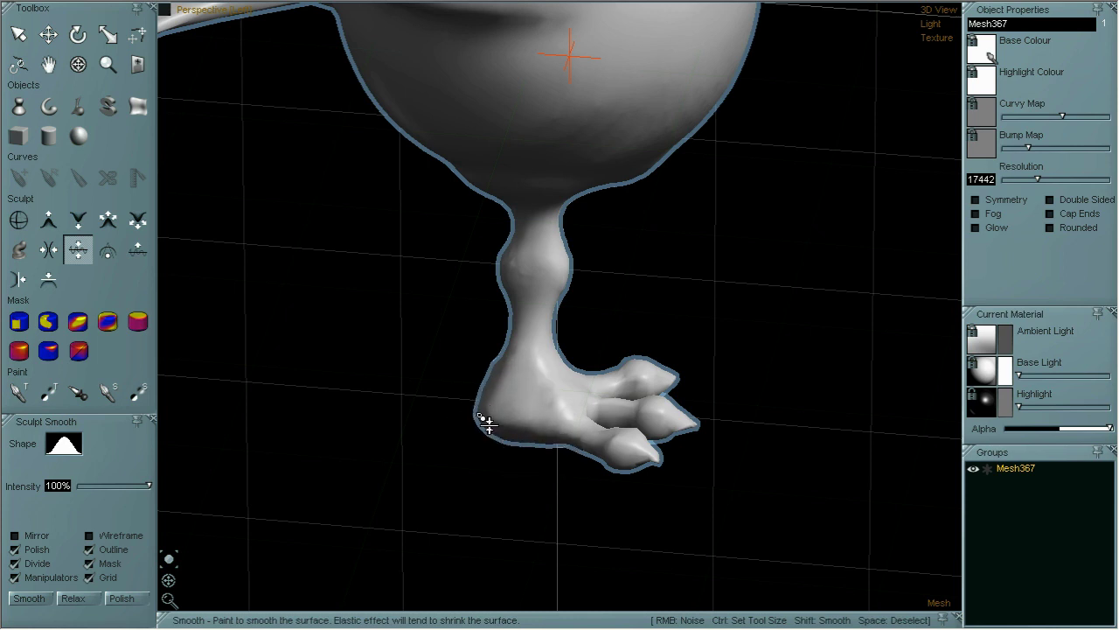
- Mirror the whole creature mesh across its centre to duplicate the sculpted leg, wing and facial details on the opposite side
left_click(78, 63)
left_click_drag(582, 333, 648, 199)
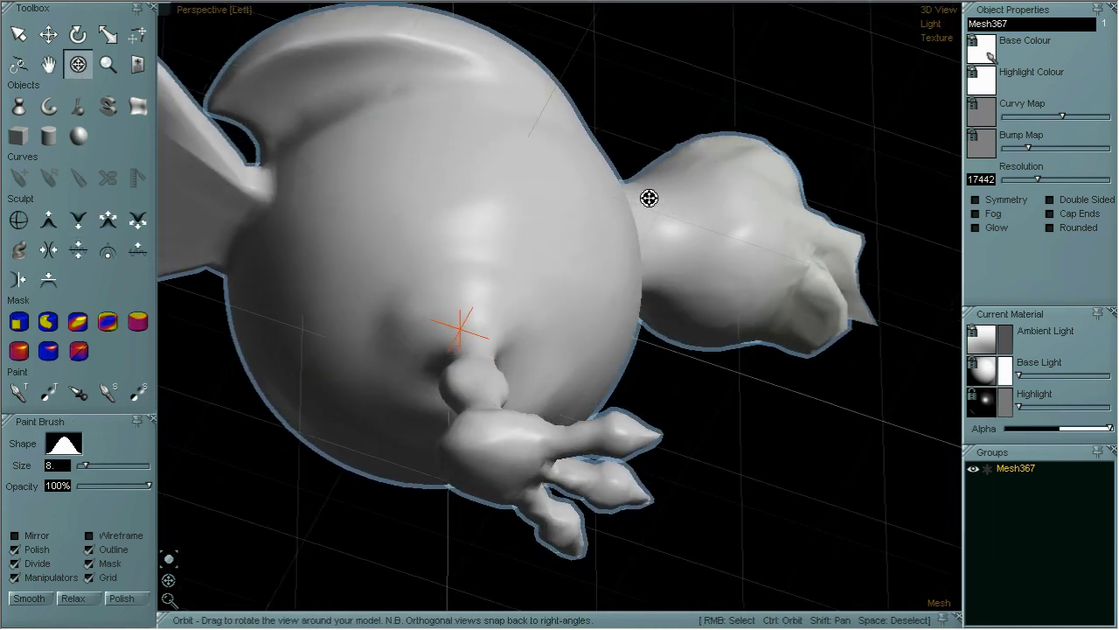
scroll(594, 332, "down", 6)
left_click_drag(737, 322, 655, 303)
key("shift")
key("shift")
scroll(732, 267, "up", 4, "shift")
left_click_drag(732, 268, 746, 347, "shift")
scroll(633, 389, "up", 2)
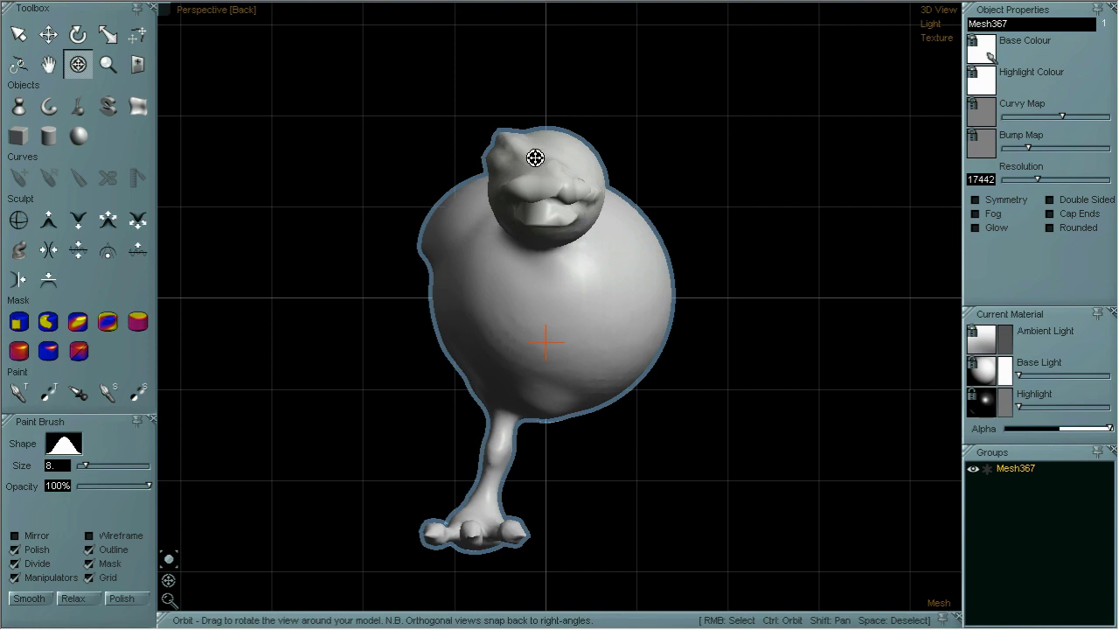
right_click(234, 3)
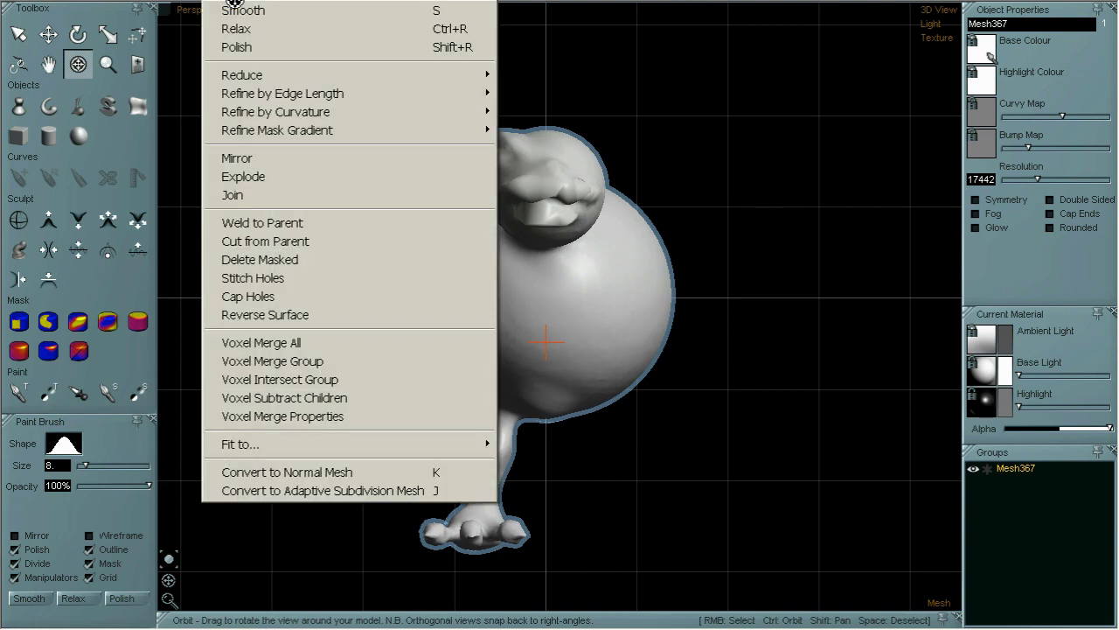
left_click(266, 158)
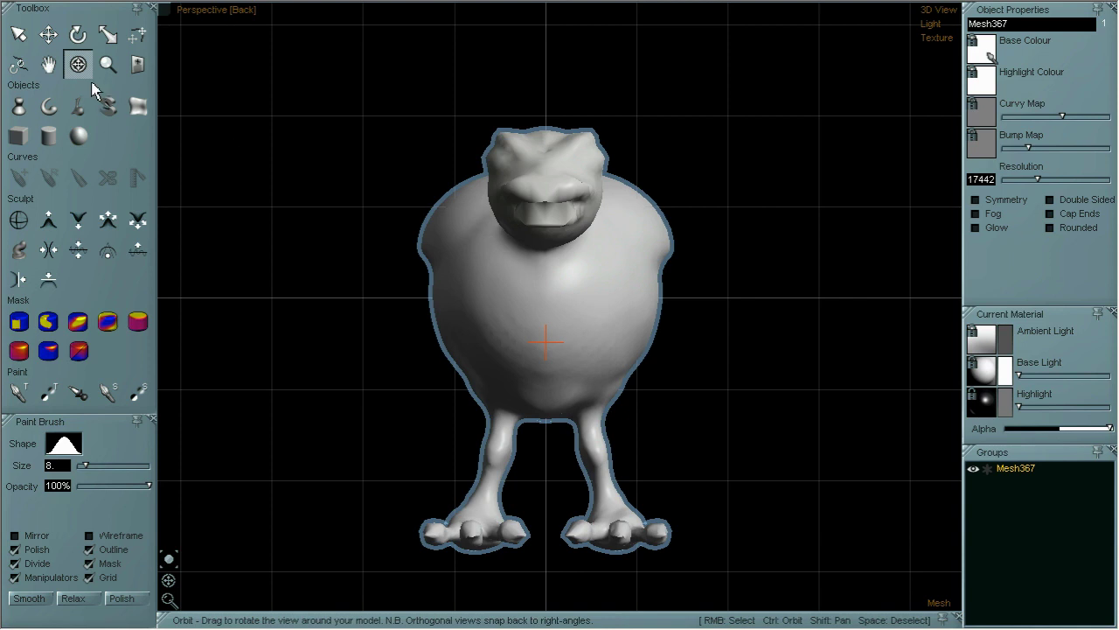
- Inspect the mirrored creature's body, head and legs from both sides
left_click_drag(746, 212, 849, 192)
mouse_move(746, 267)
left_mouse_down()
mouse_move(784, 278)
mouse_move(808, 330)
mouse_move(768, 280)
mouse_move(739, 283)
left_mouse_up()
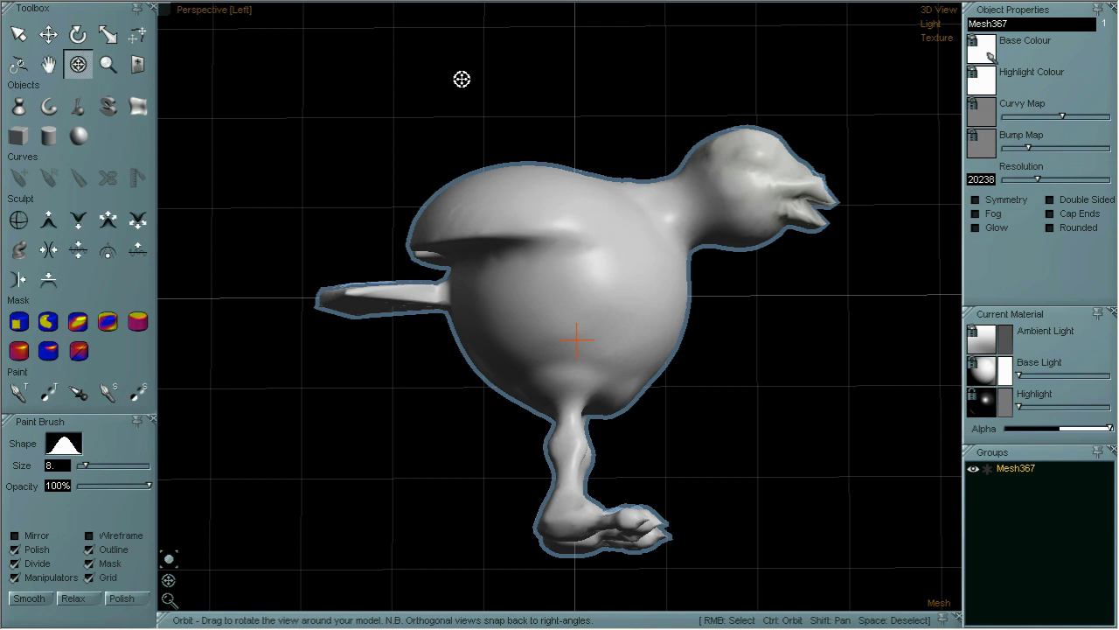
left_click_drag(461, 78, 452, 97)
key("shift")
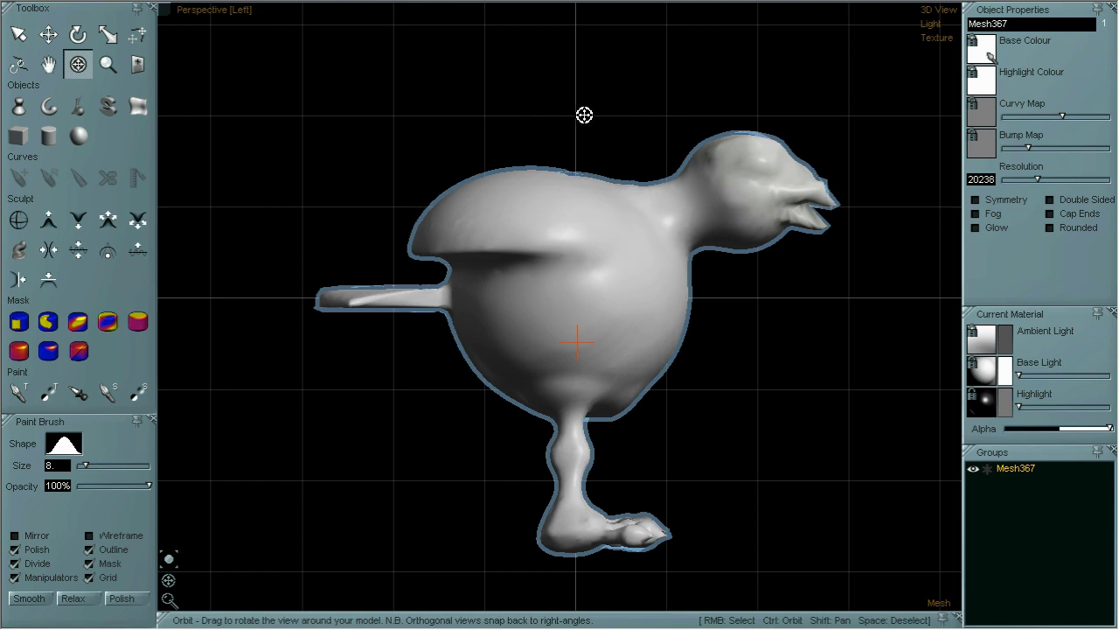
left_click_drag(584, 115, 350, 136)
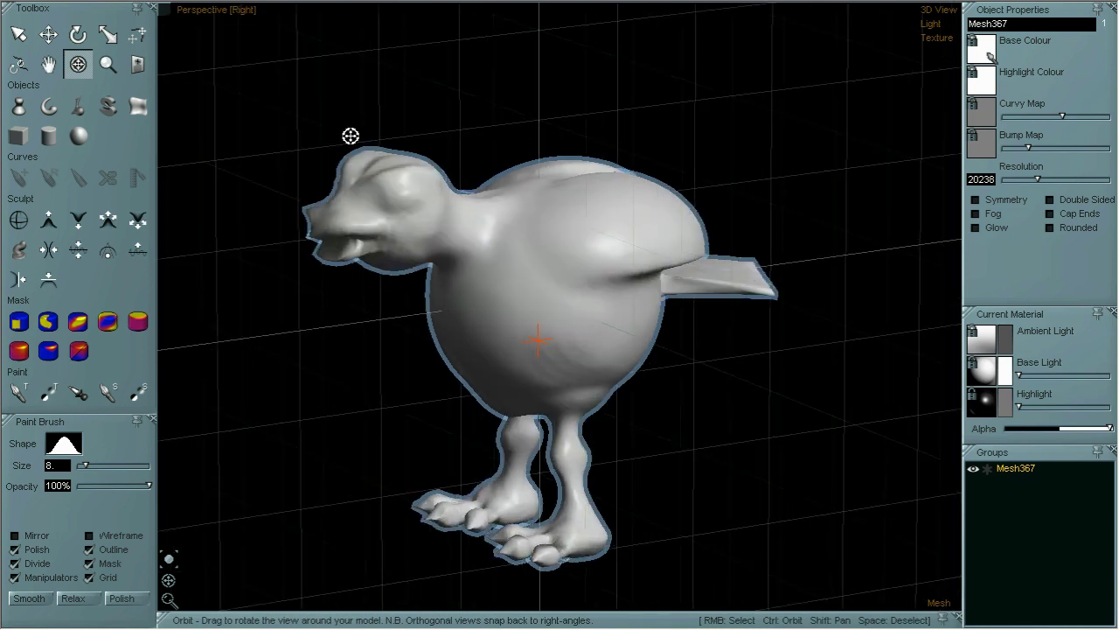